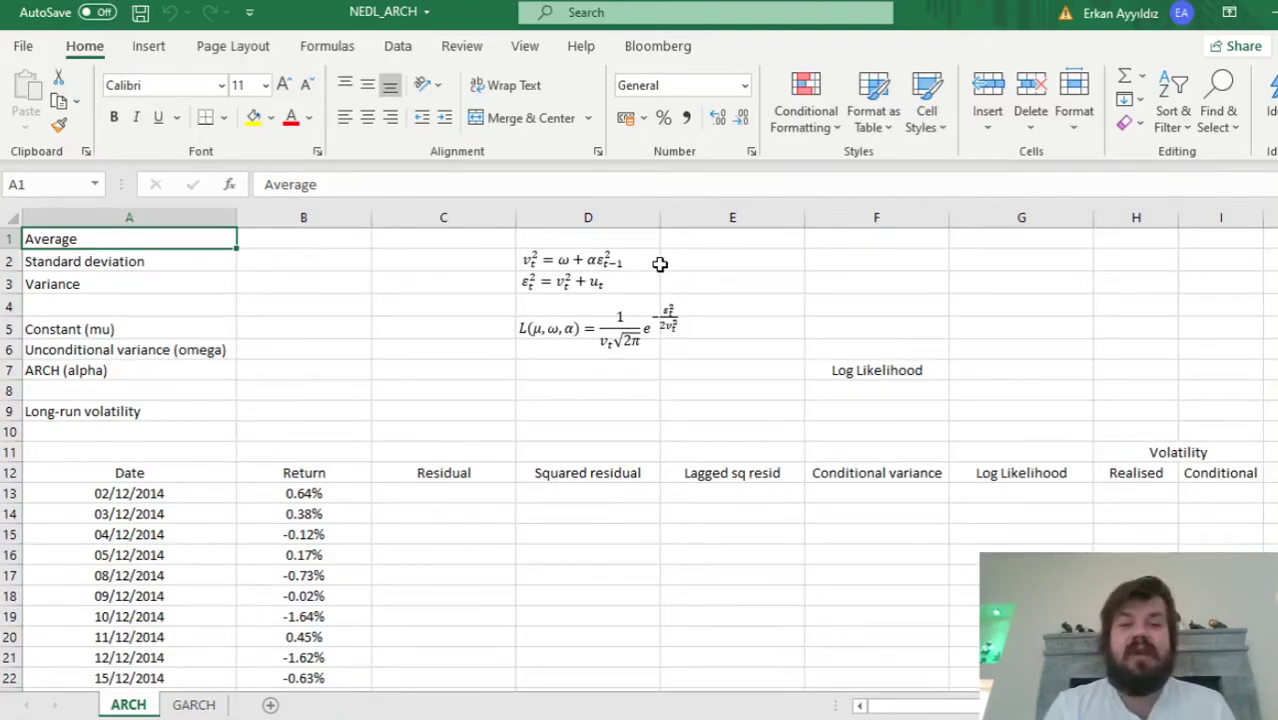
Examine the terms of the conditional variance equation: conditional variance, omega, alpha and the lagged squared residual
click(521, 258)
drag(522, 259, 540, 260)
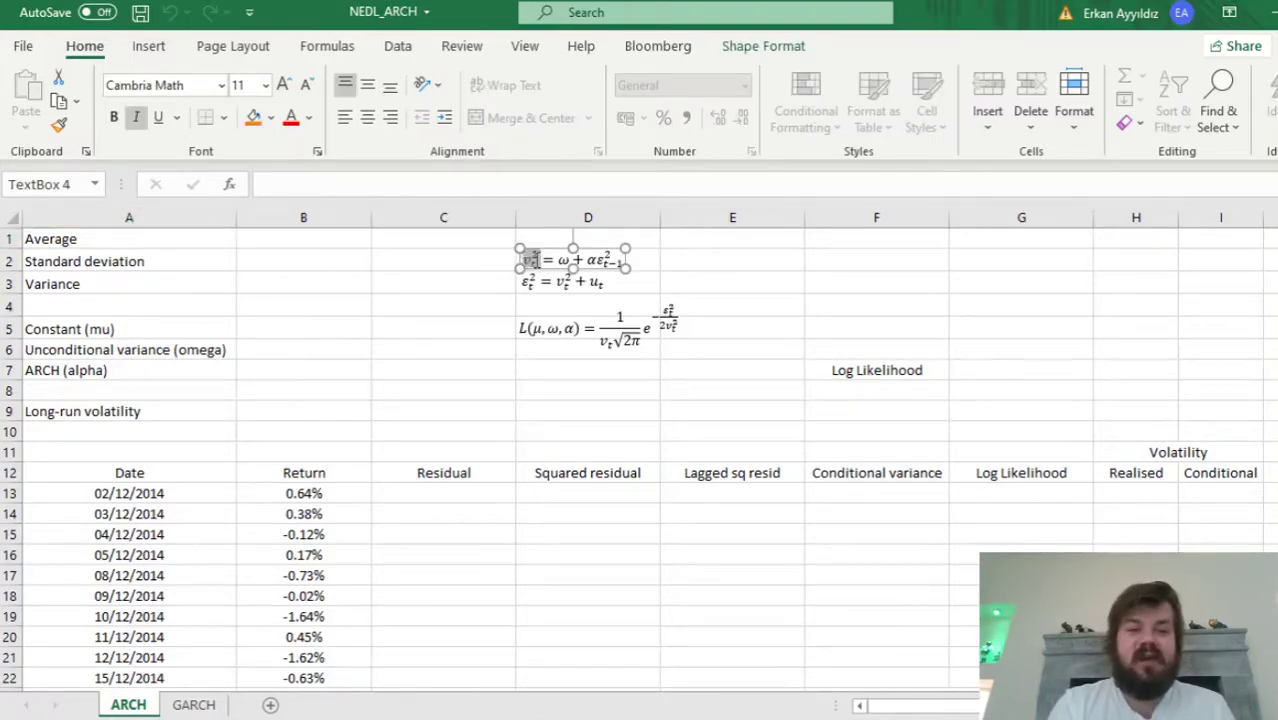
click(725, 264)
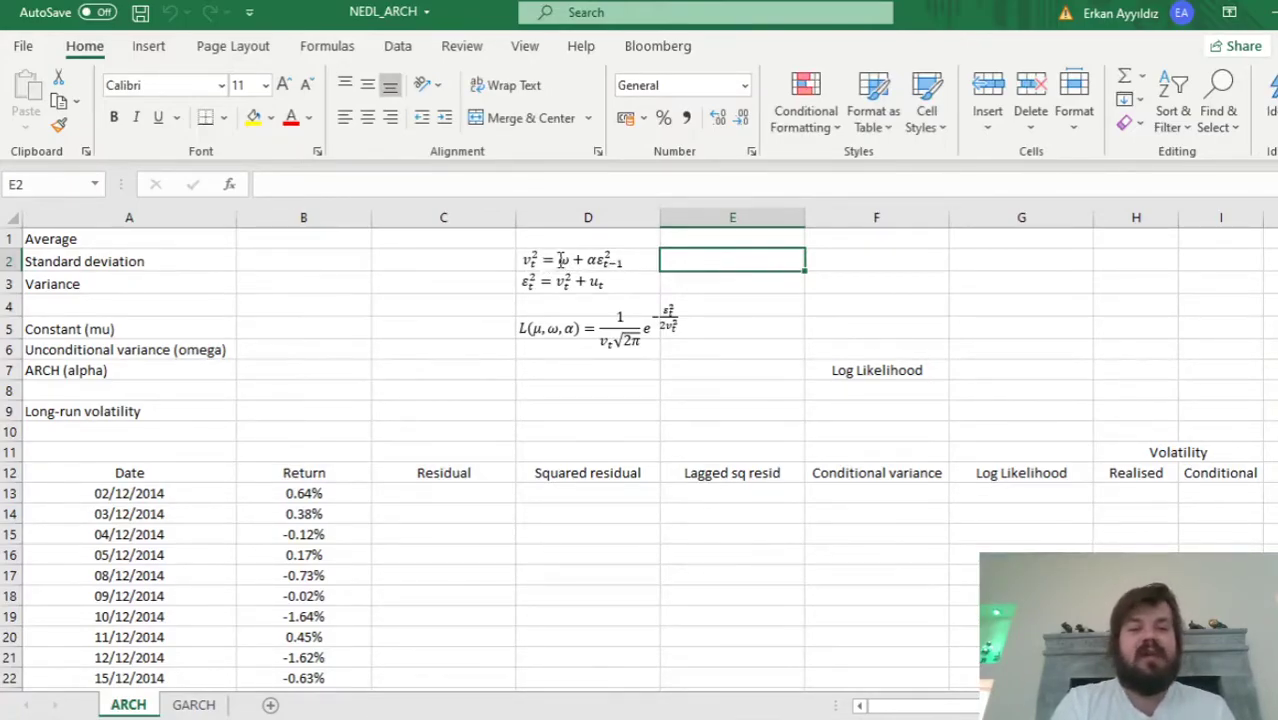
drag(557, 260, 568, 260)
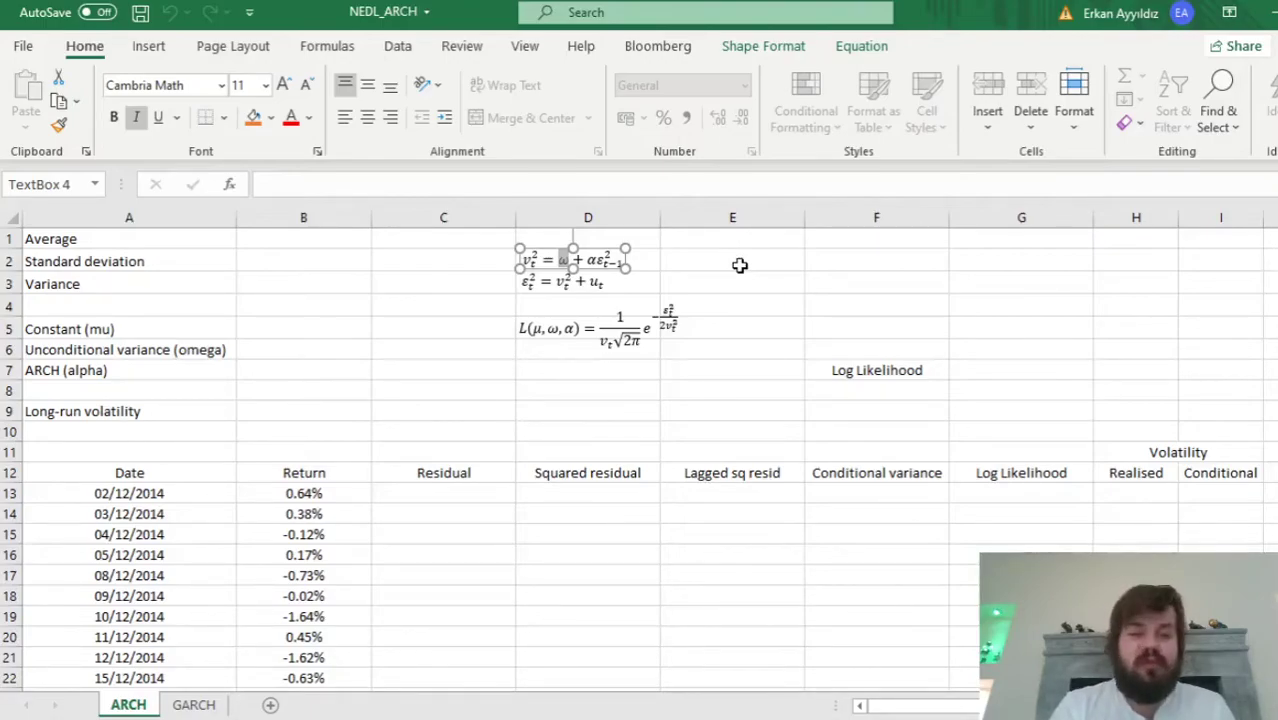
drag(622, 261, 588, 261)
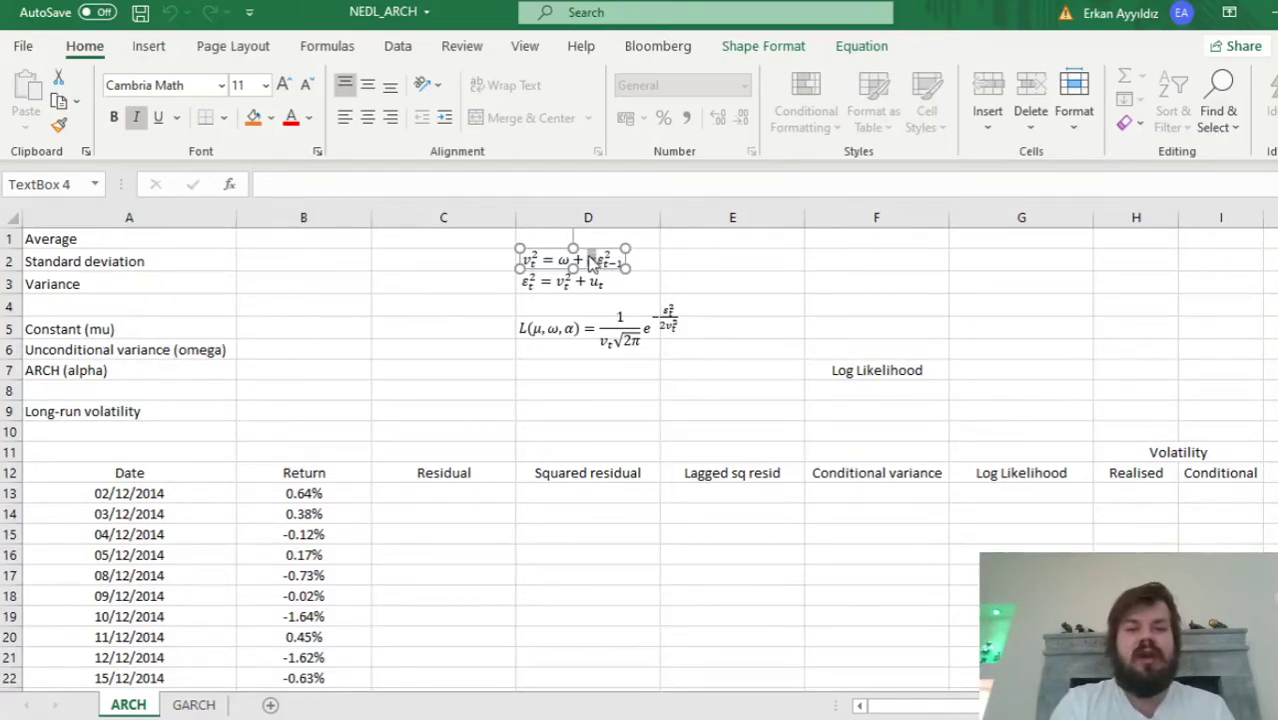
drag(597, 261, 622, 261)
click(693, 265)
click(589, 260)
double_click(589, 260)
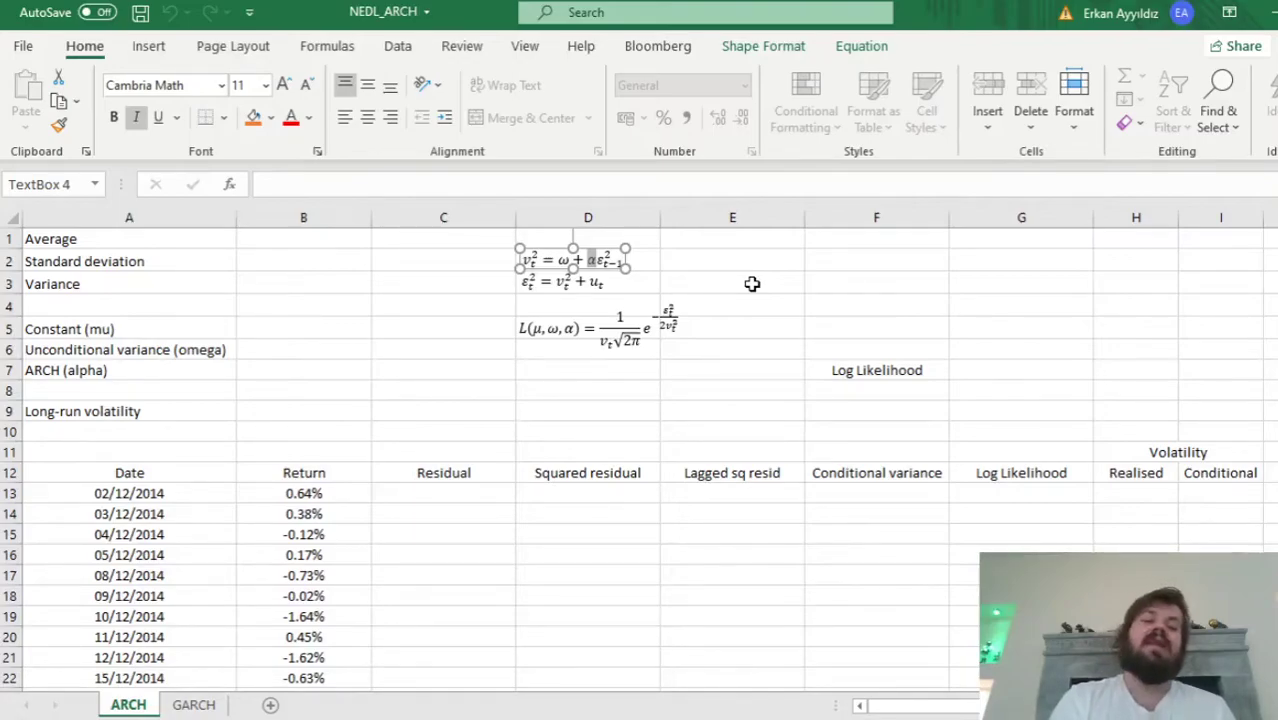
Examine the terms of the squared residual equation: squared residual, conditional variance and the error term
click(540, 283)
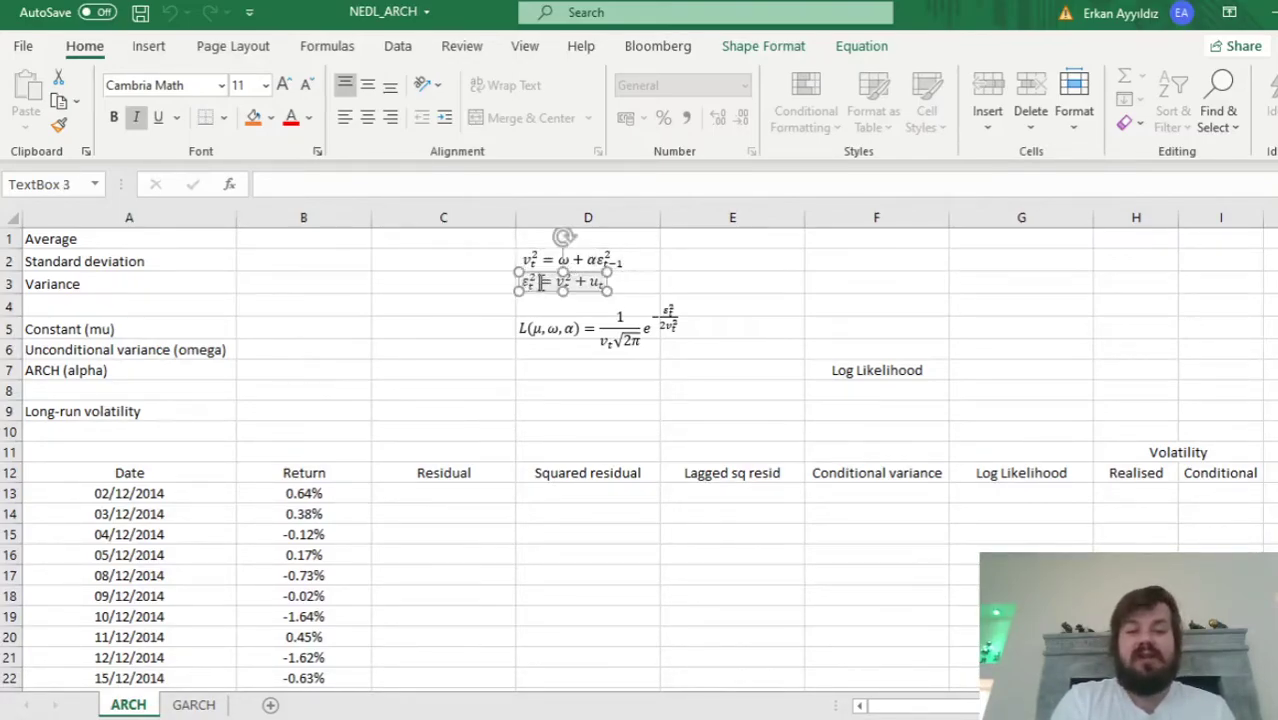
drag(540, 283, 519, 282)
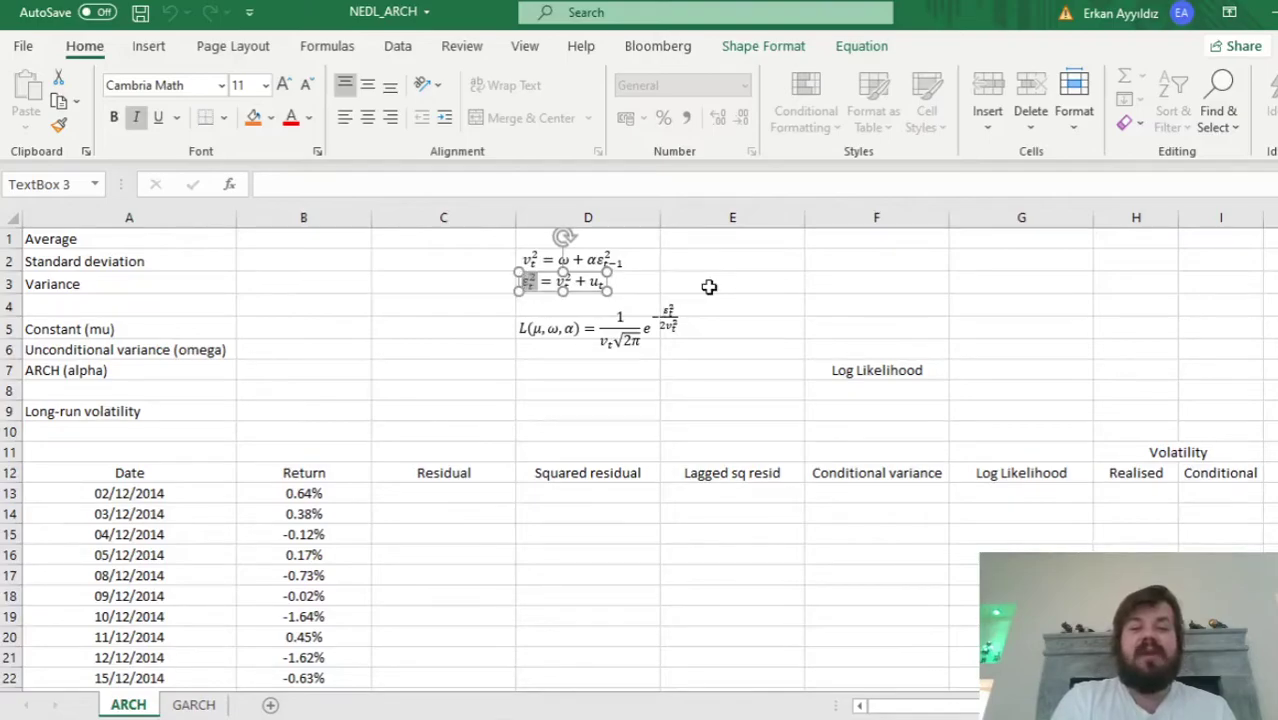
drag(556, 283, 572, 283)
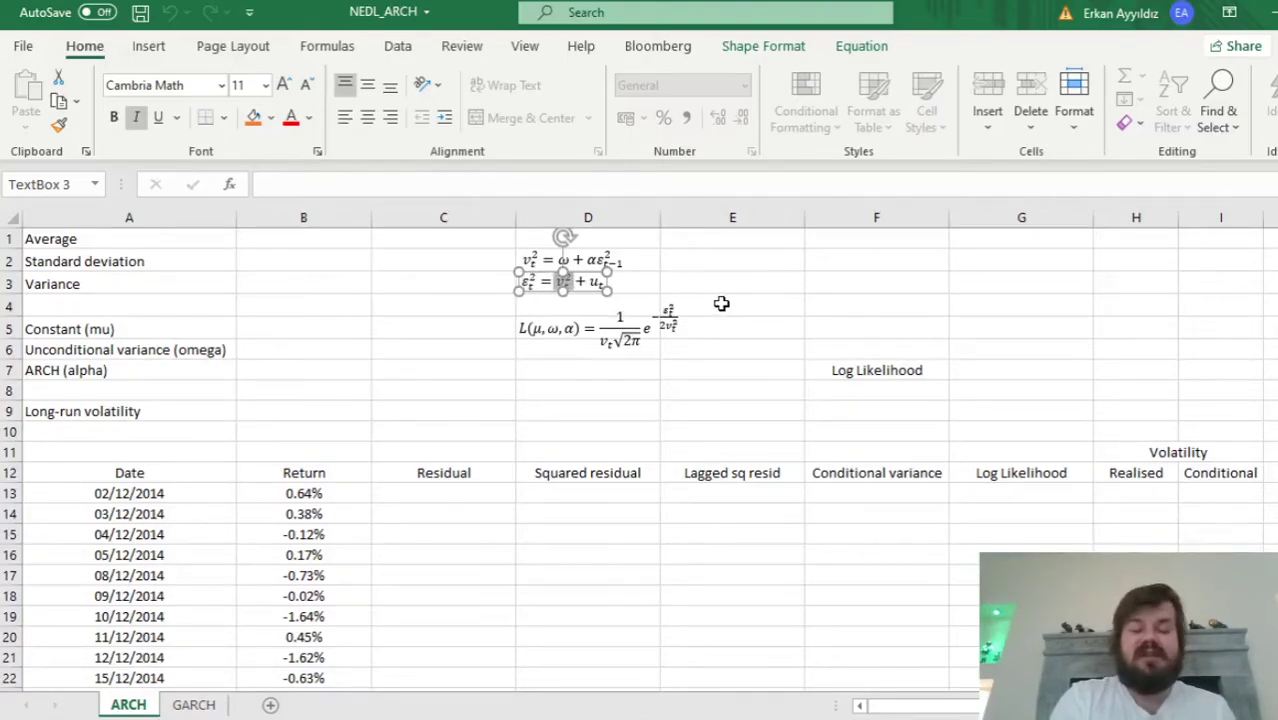
drag(589, 283, 604, 283)
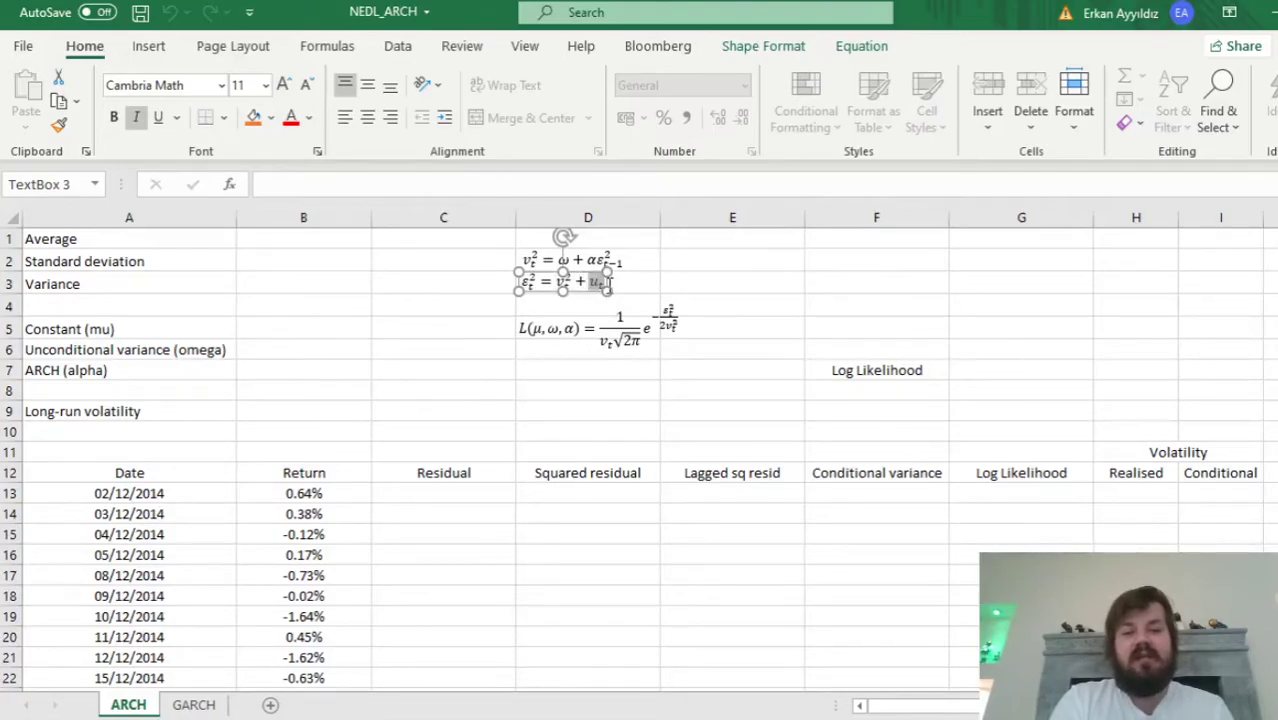
click(693, 278)
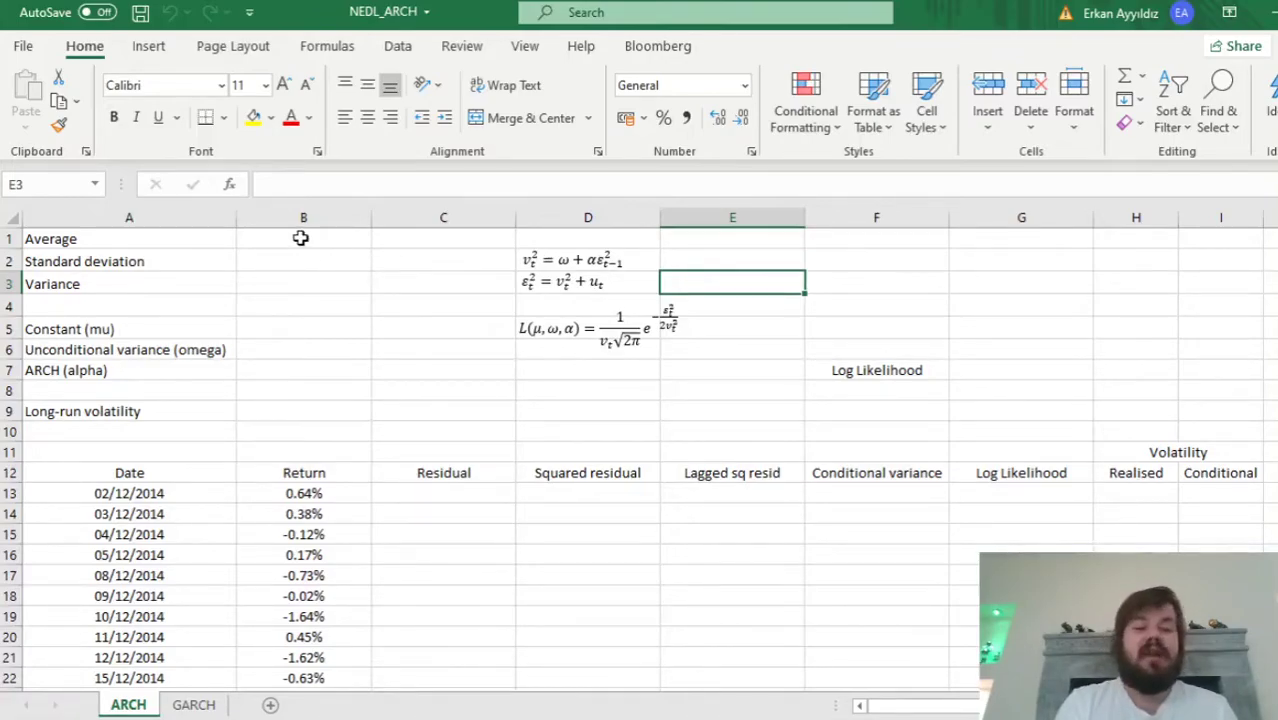
Calculate the average return in B1 with =AVERAGE(B13:B1270)
click(303, 238)
text(=AVERAGE()
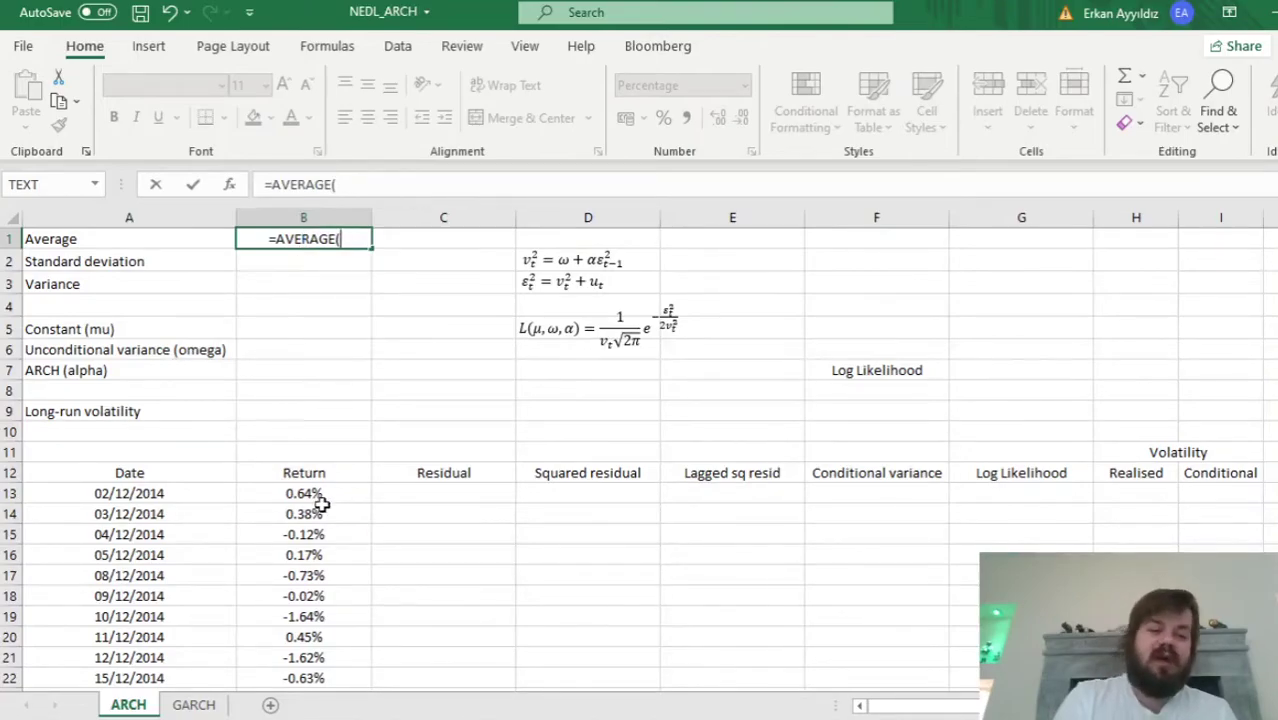
mouse_move(318, 493)
mouse_down()
mouse_move(318, 505)
mouse_move(316, 492)
mouse_up()
key(ctrl+shift+Down)
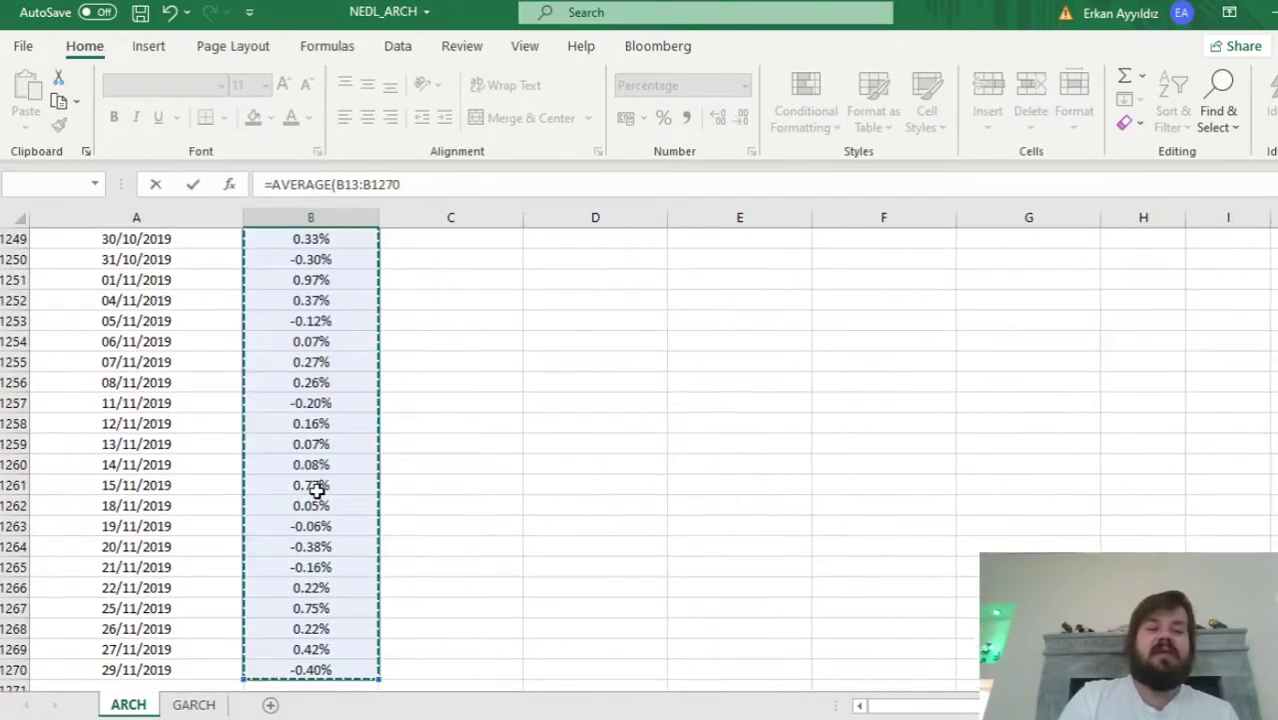
text())
key(Return)
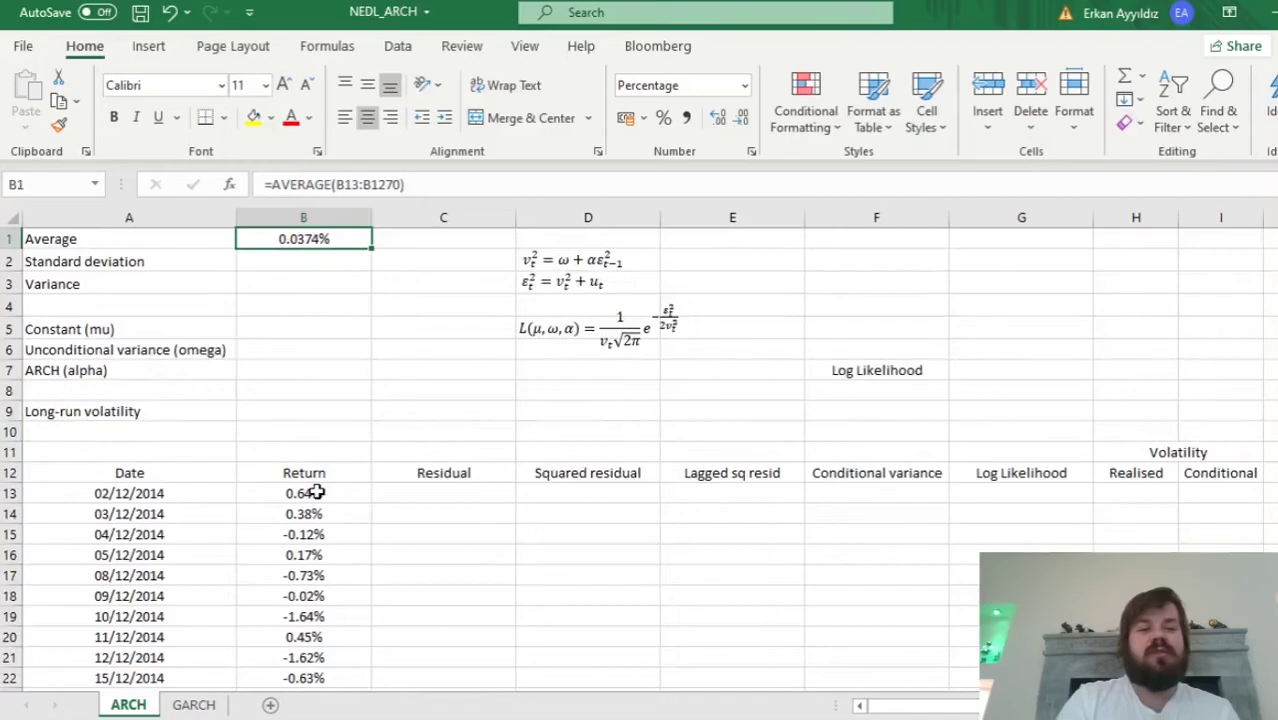
Calculate the standard deviation in B2 with STDEV.S over all returns from B13 down to the last data row
text(=STDEV.S()
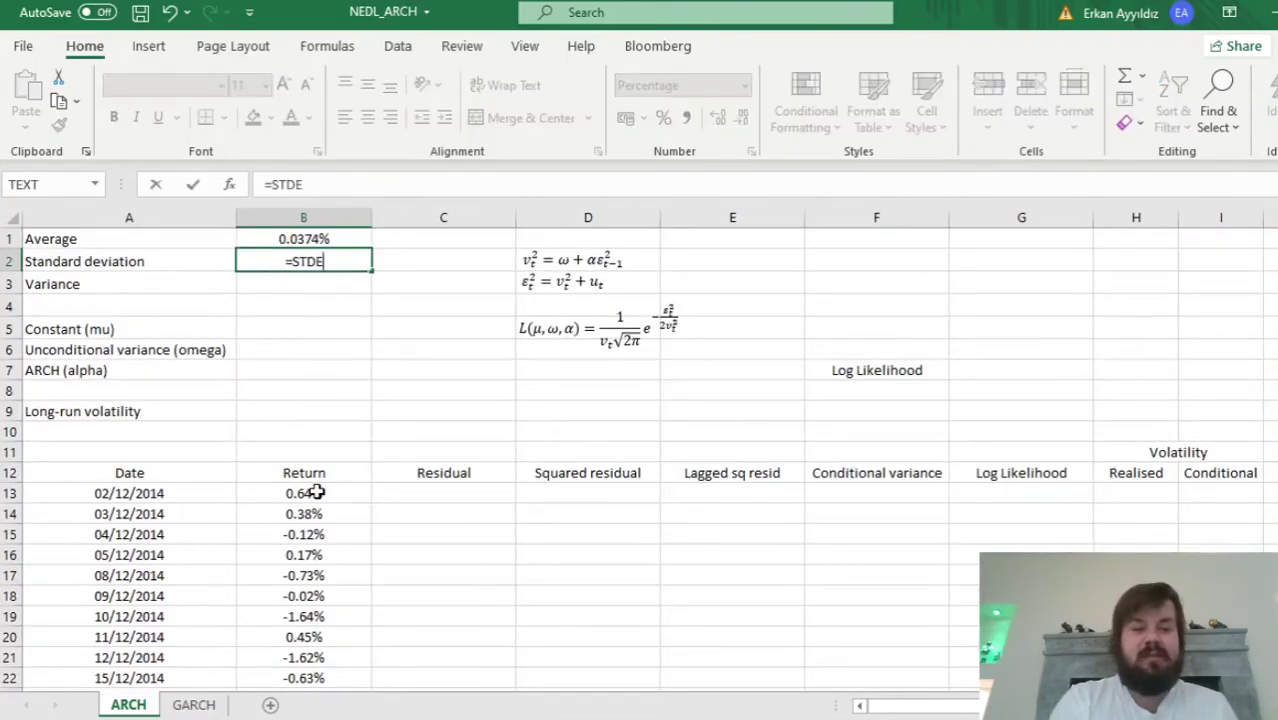
click(315, 492)
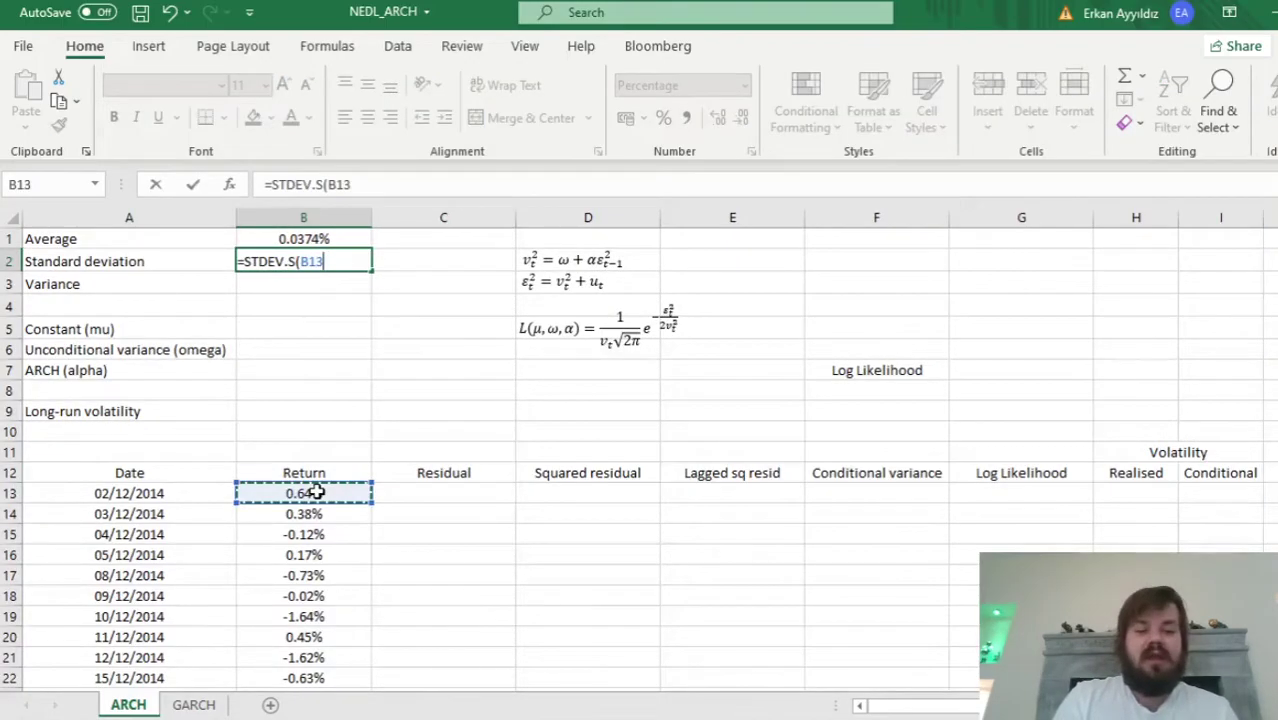
key(ctrl+shift+Down)
key(ctrl+Return)
key(Up)
key(Down)
Calculate the variance in B3 as the squared standard deviation, =B2^2
key(Down)
text(=)
key(Up)
text(^2)
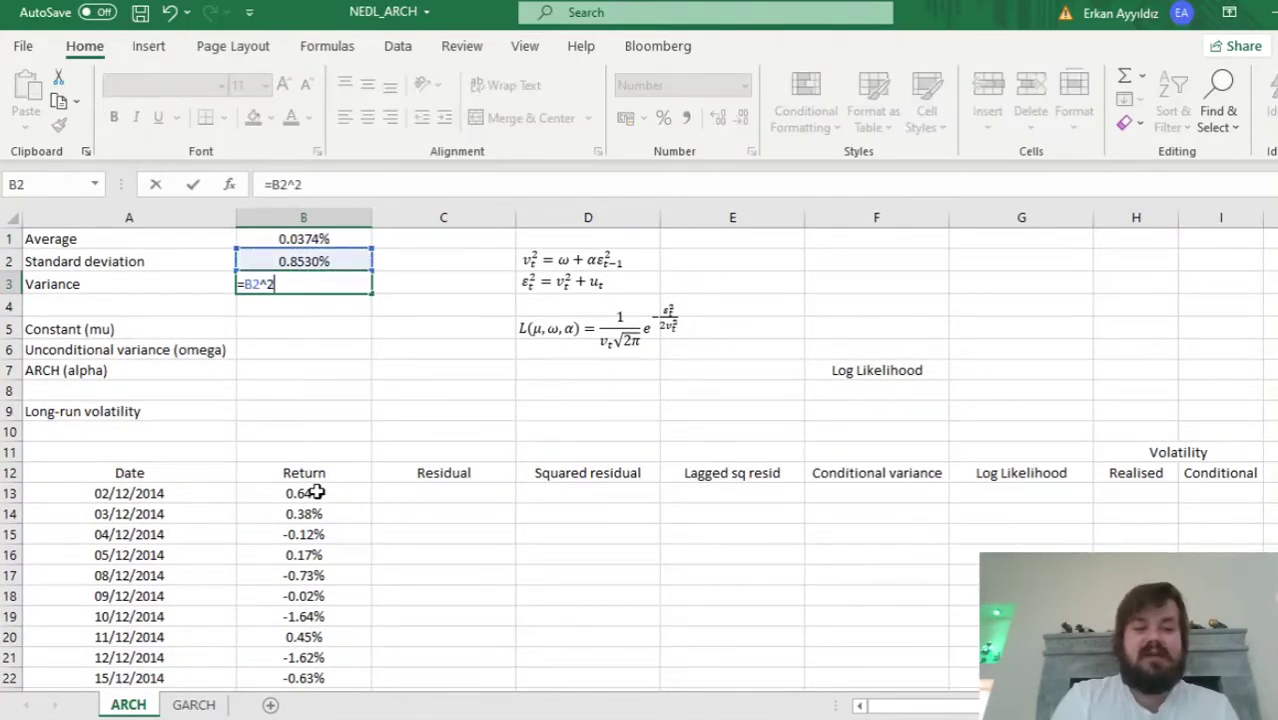
key(Return)
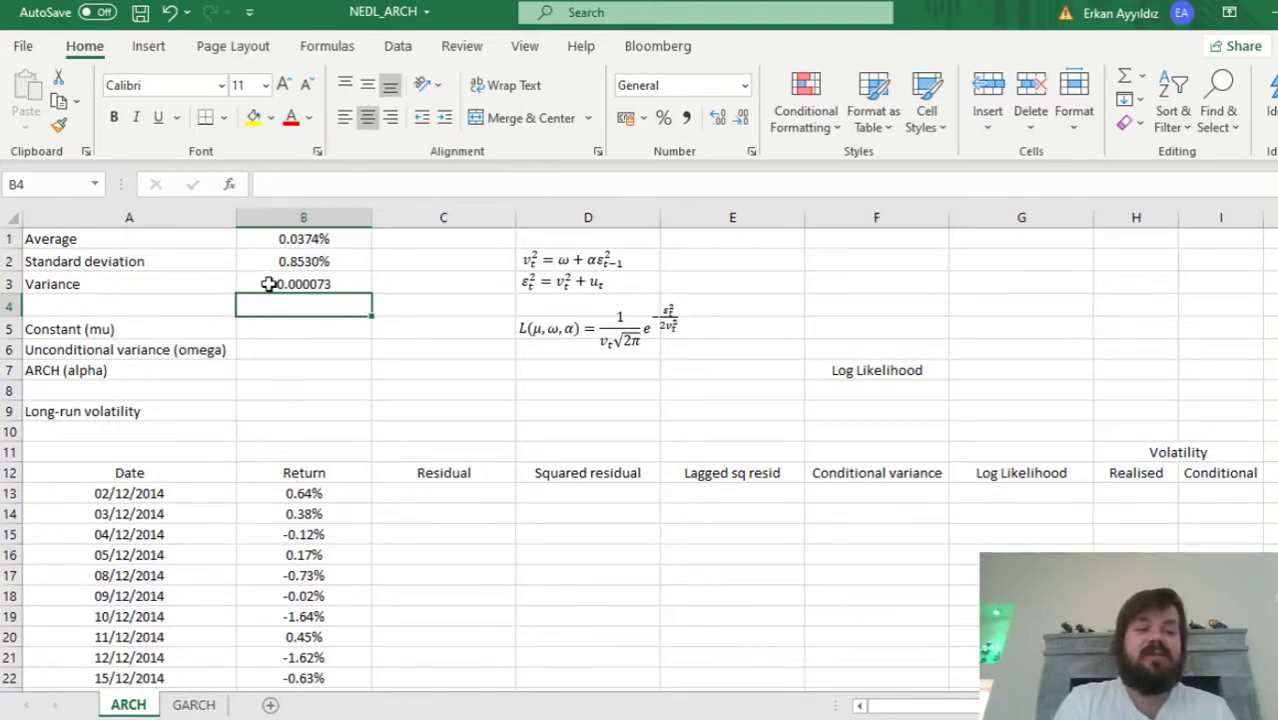
Copy the average from B1 into the Constant (mu) cell B5 as a value only
click(284, 240)
key(ctrl+c)
click(314, 331)
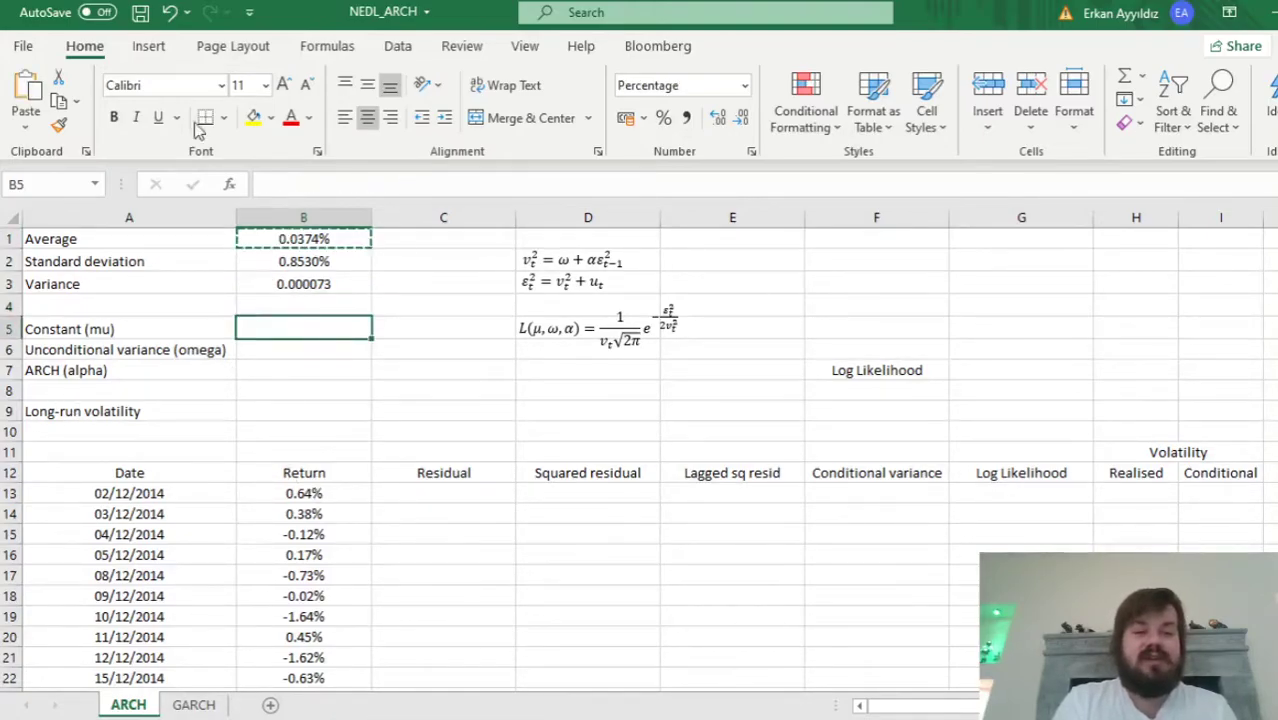
key(ctrl+shift+v)
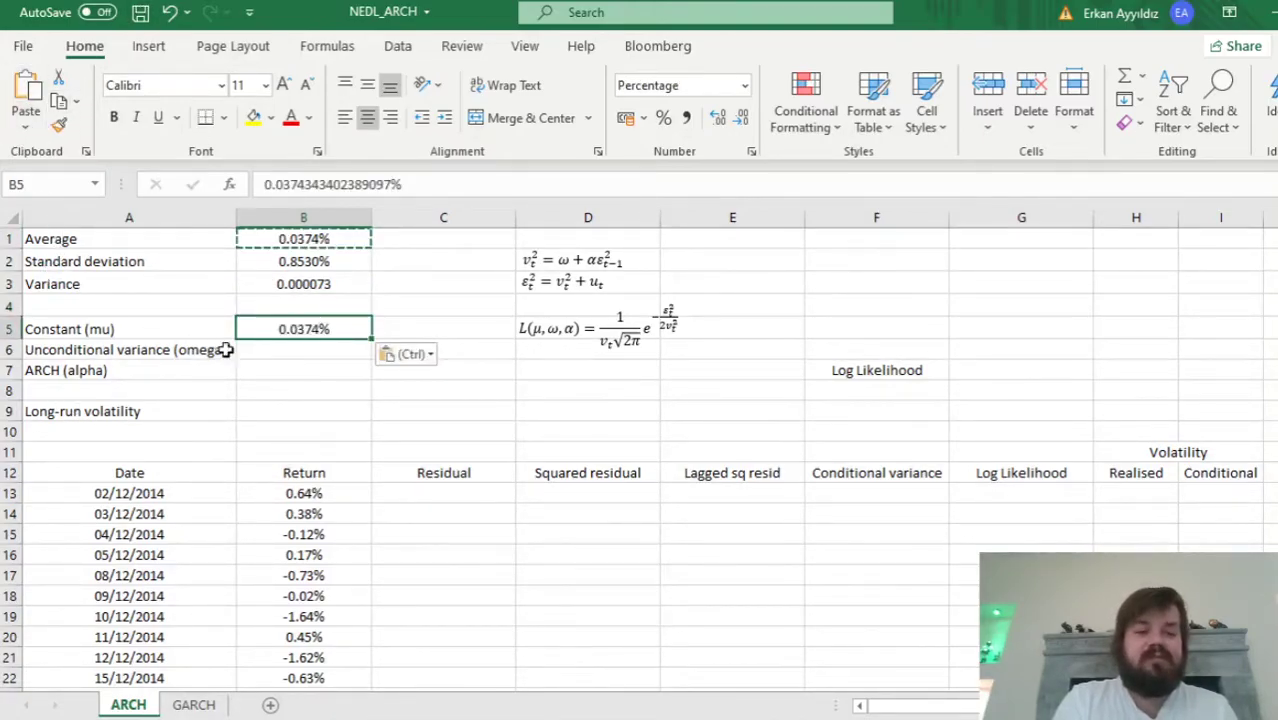
Copy the variance from B3 into the Unconditional variance (omega) cell B6 as a value only
click(253, 351)
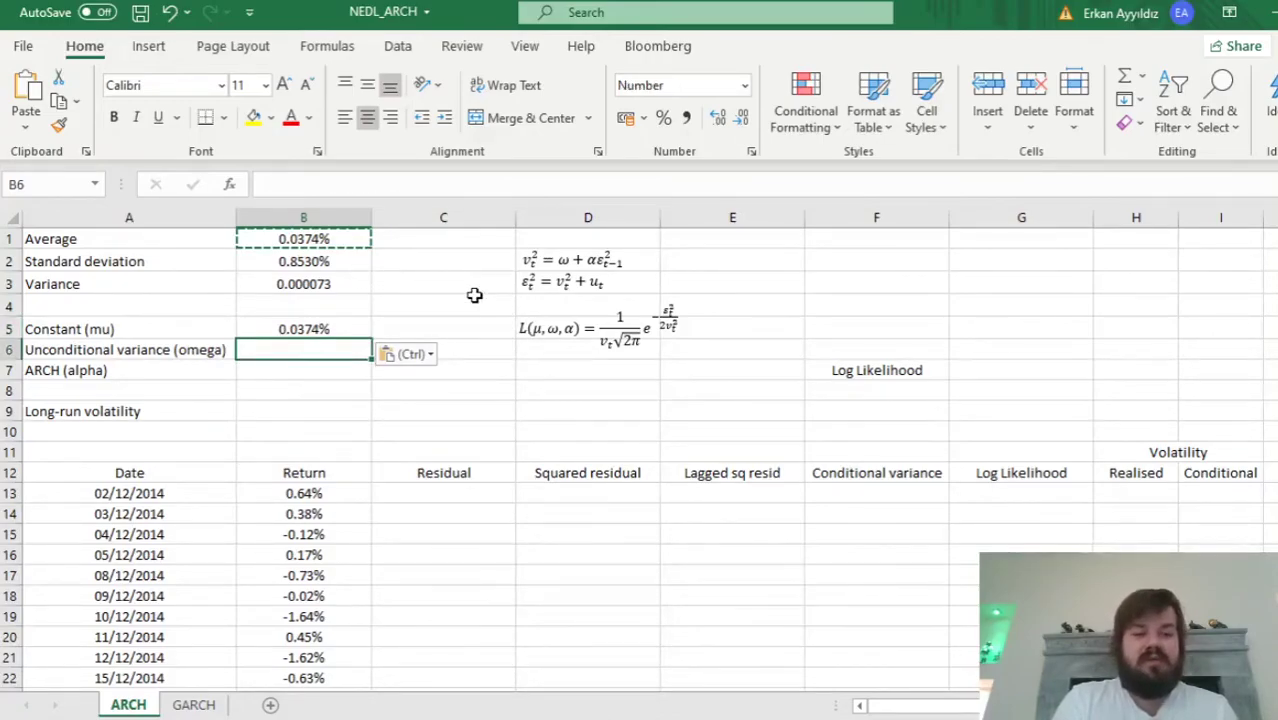
click(305, 286)
key(ctrl+c)
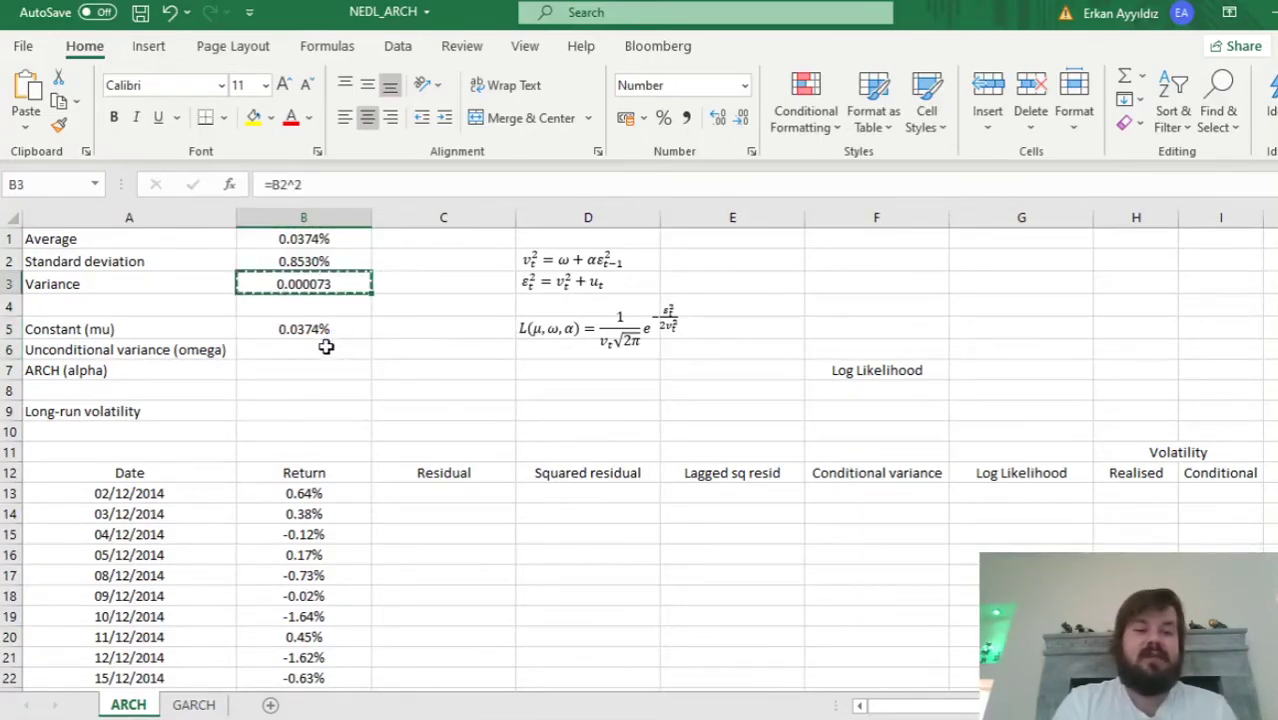
click(322, 347)
click(30, 122)
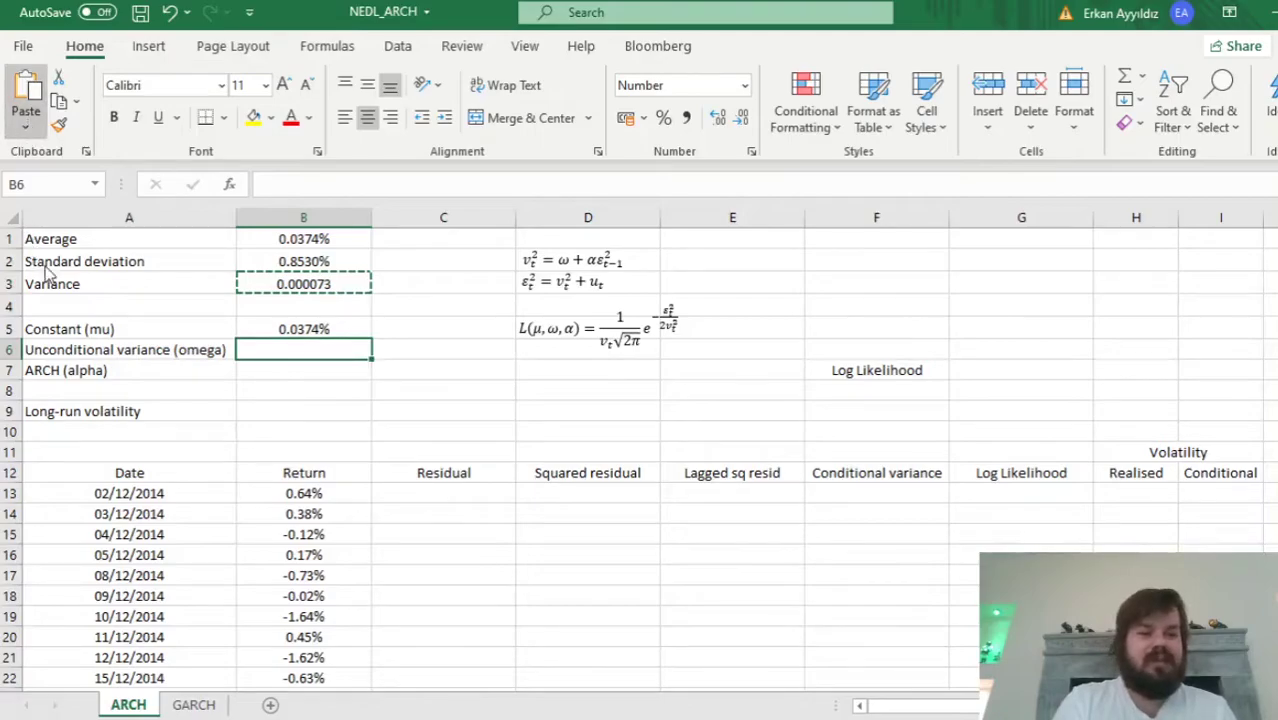
Set the starting value of ARCH (alpha) in B7 to 0
click(313, 372)
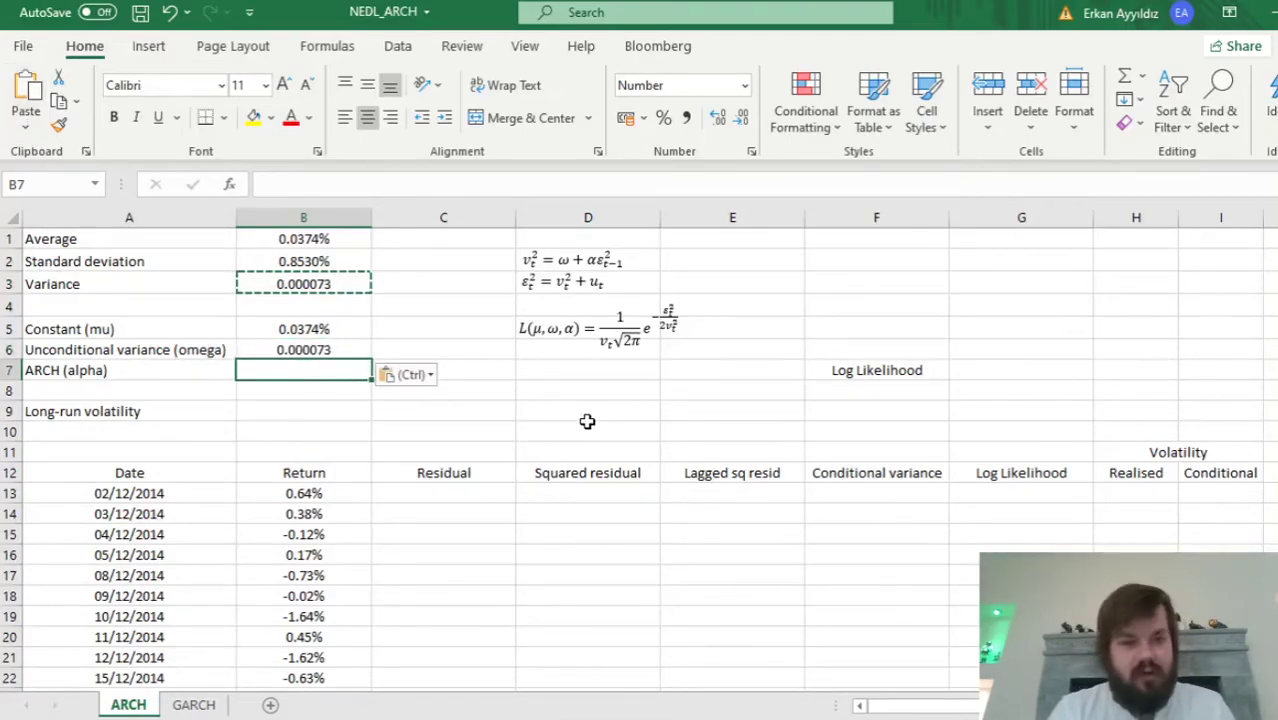
text(0)
key(Return)
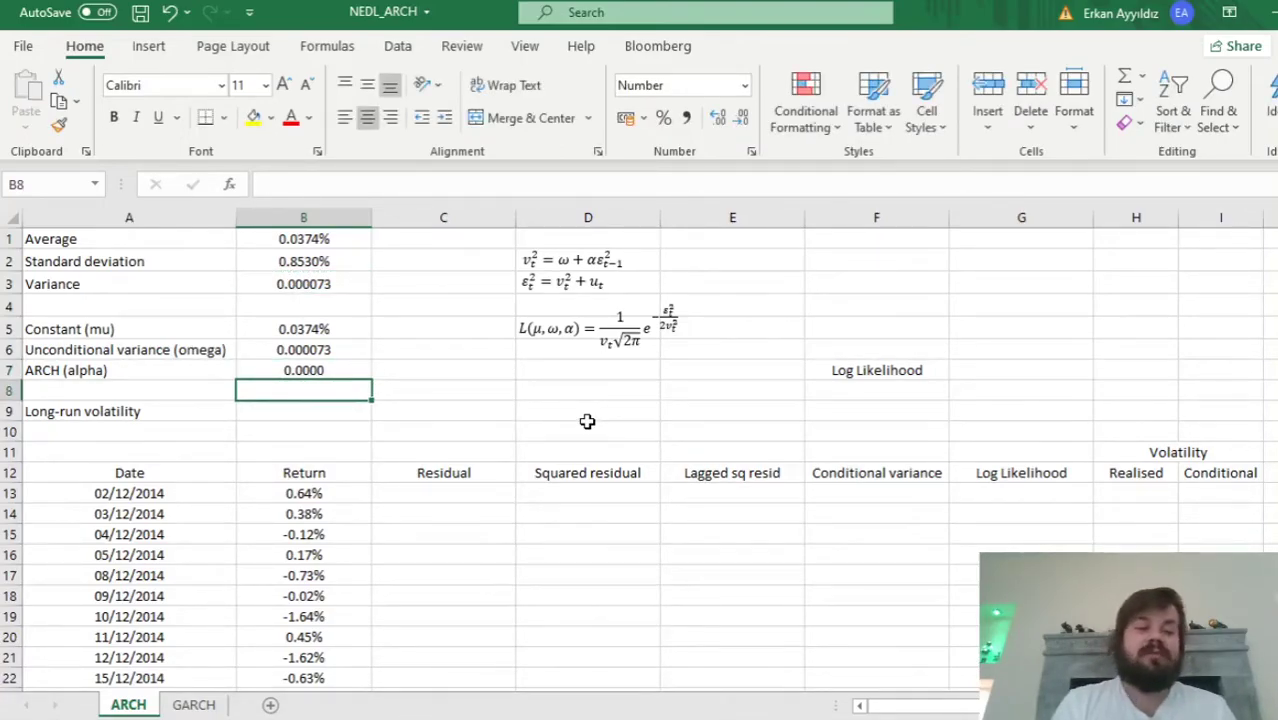
Calculate the long-run volatility in B9 with =SQRT(B6/(1-B7))
key(Down)
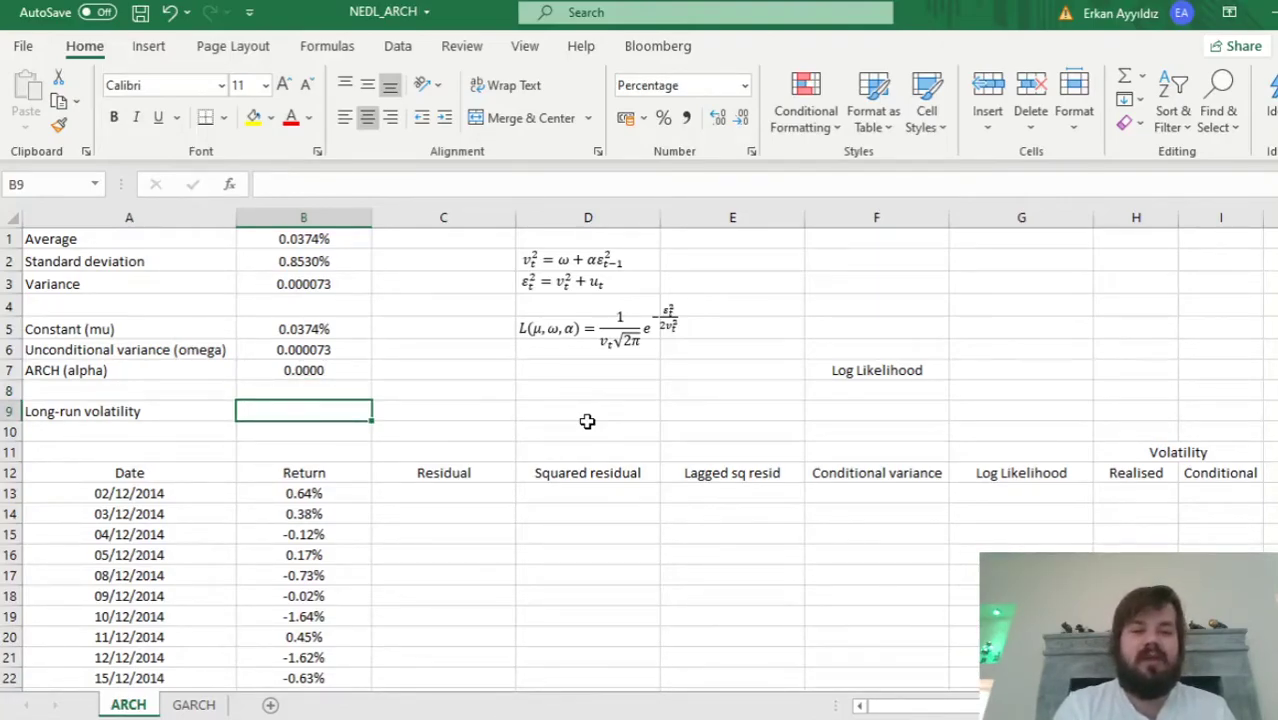
text(=)
click(248, 349)
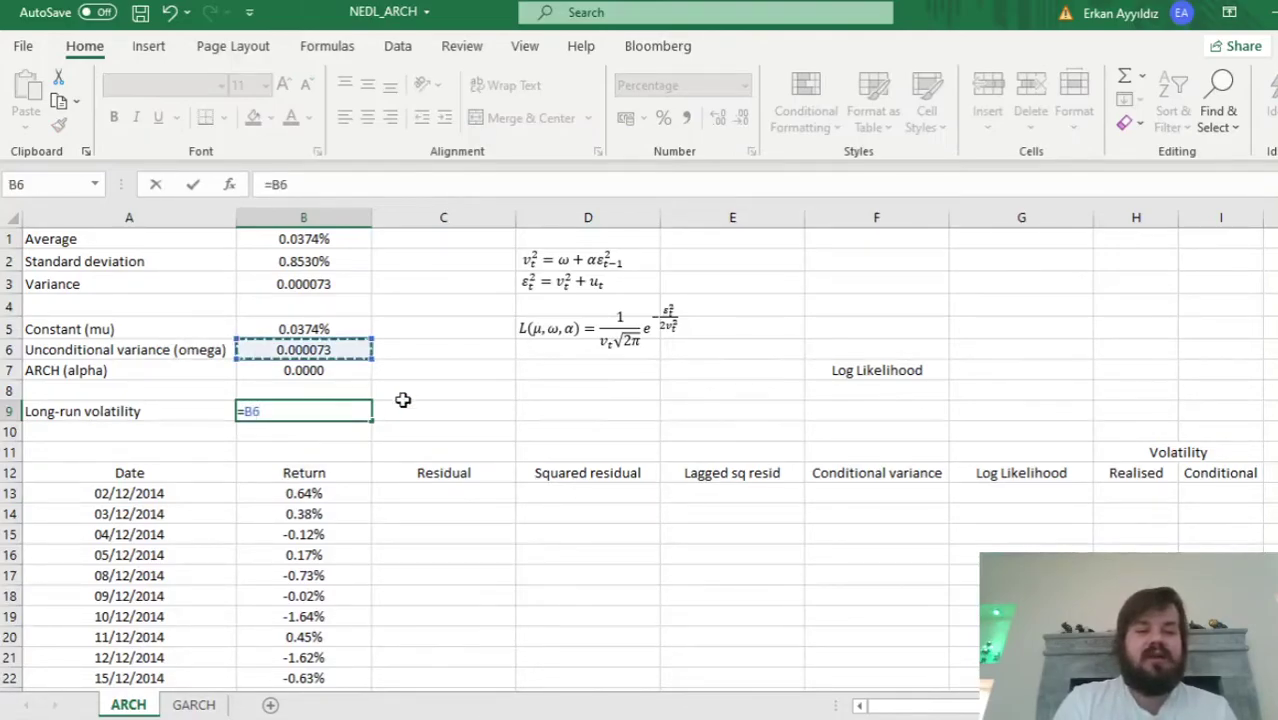
text(/(1-)
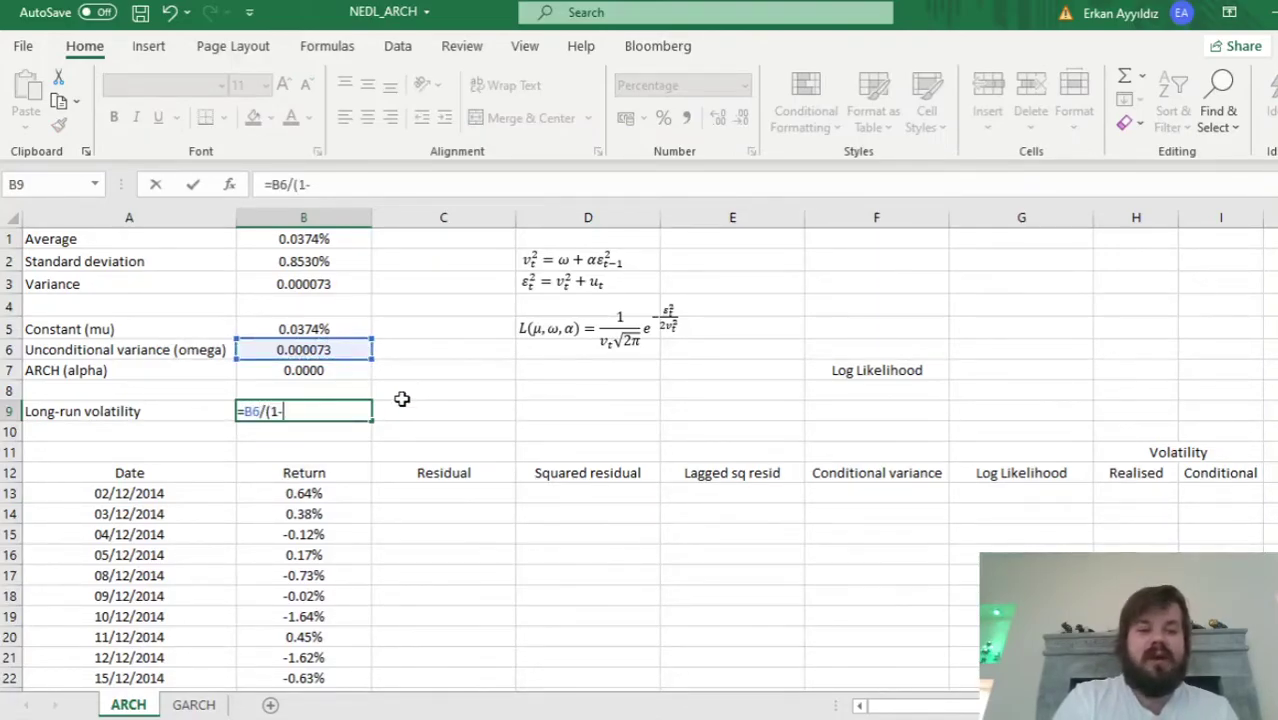
click(345, 372)
text())
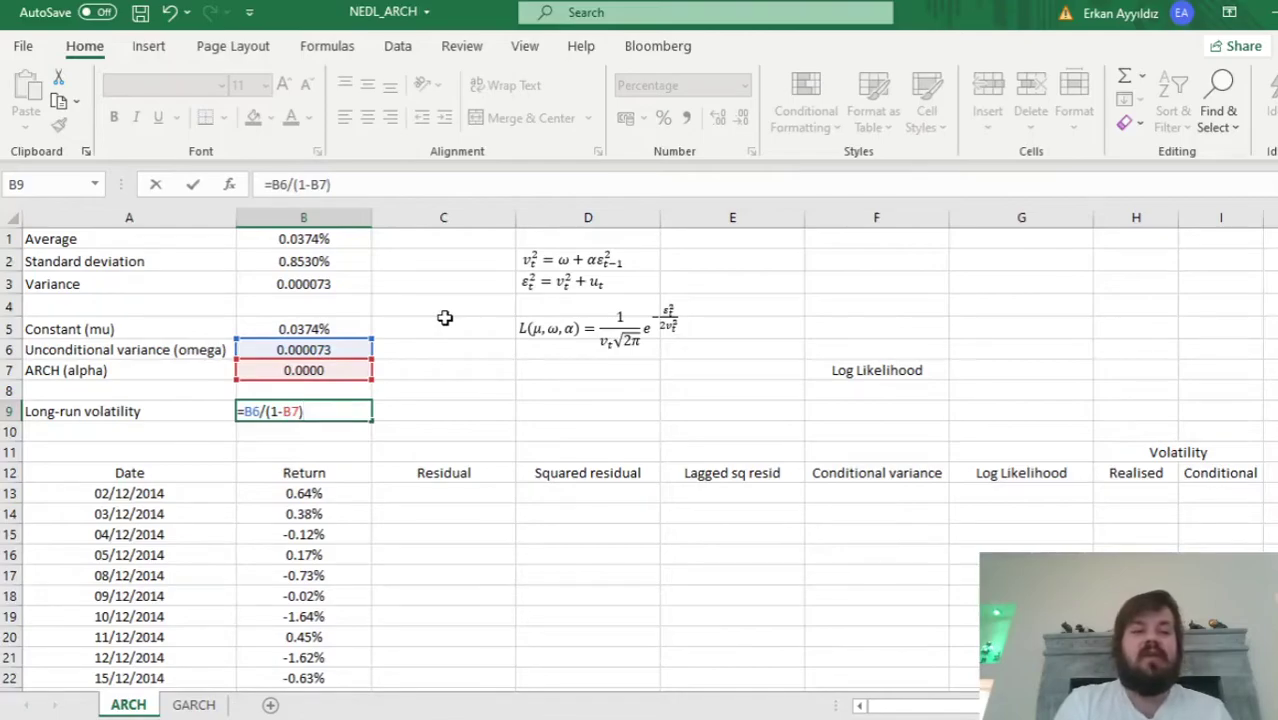
click(268, 184)
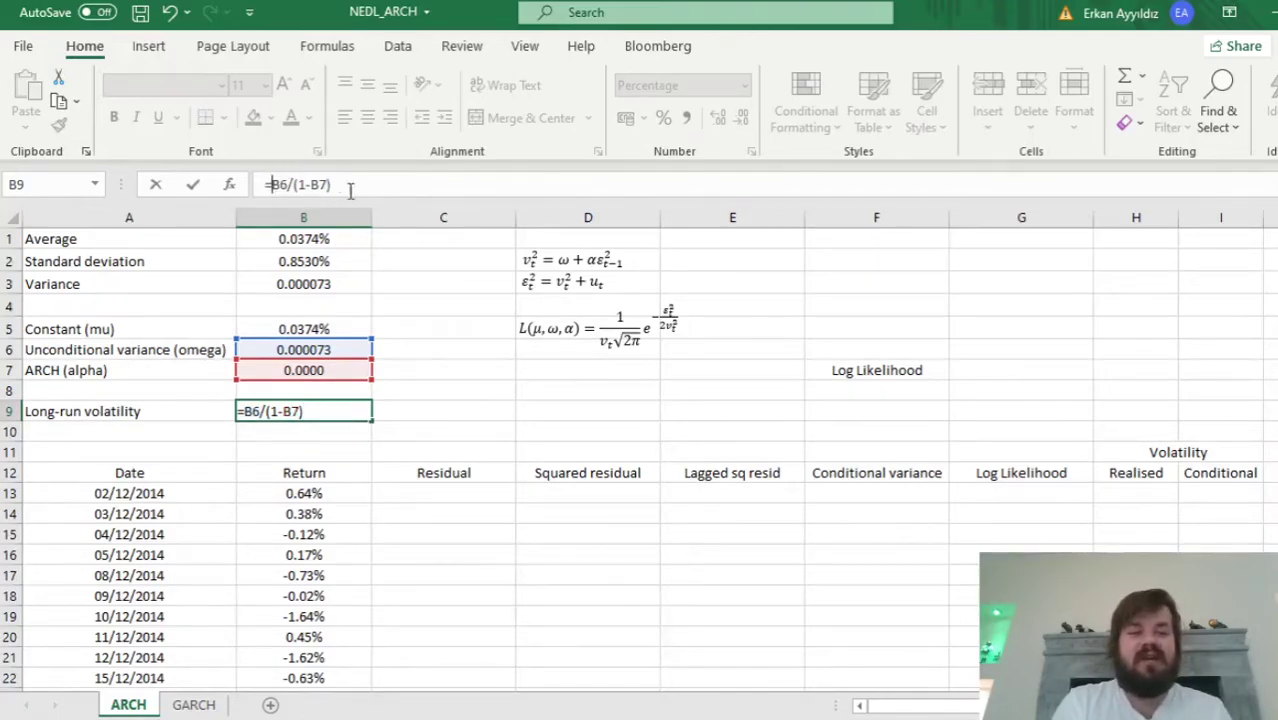
text(SQRT()
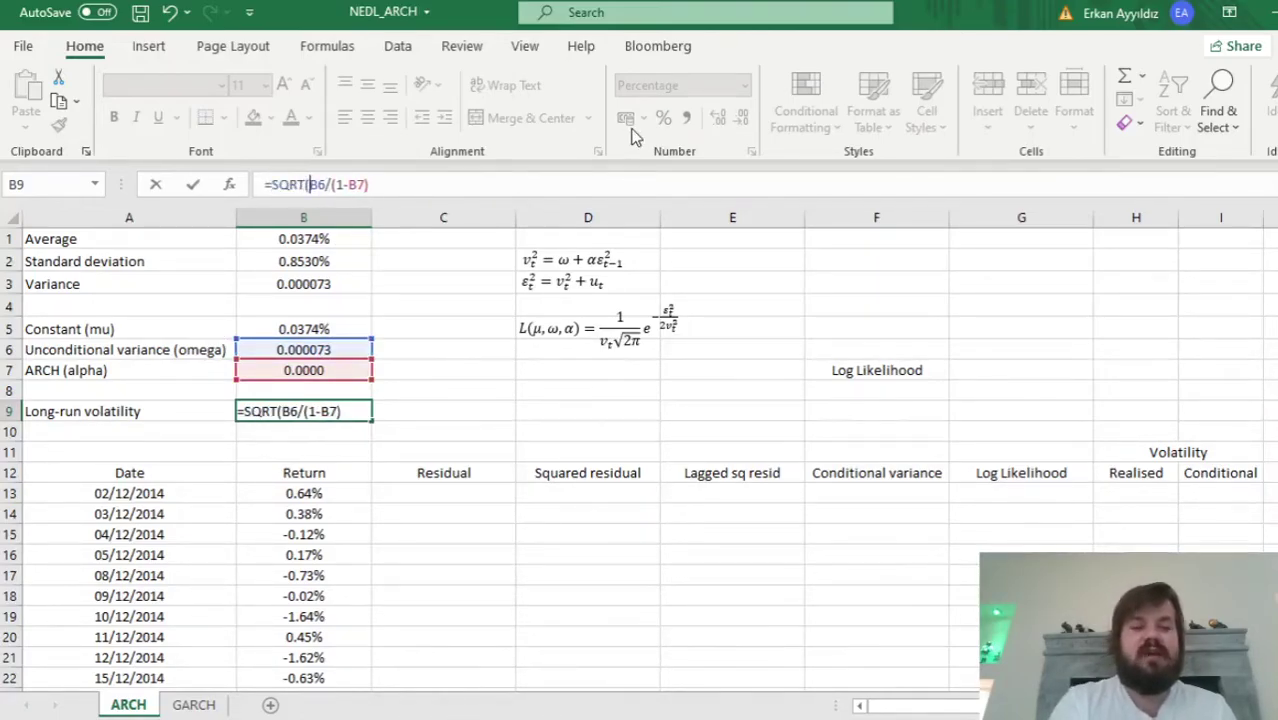
click(397, 188)
text())
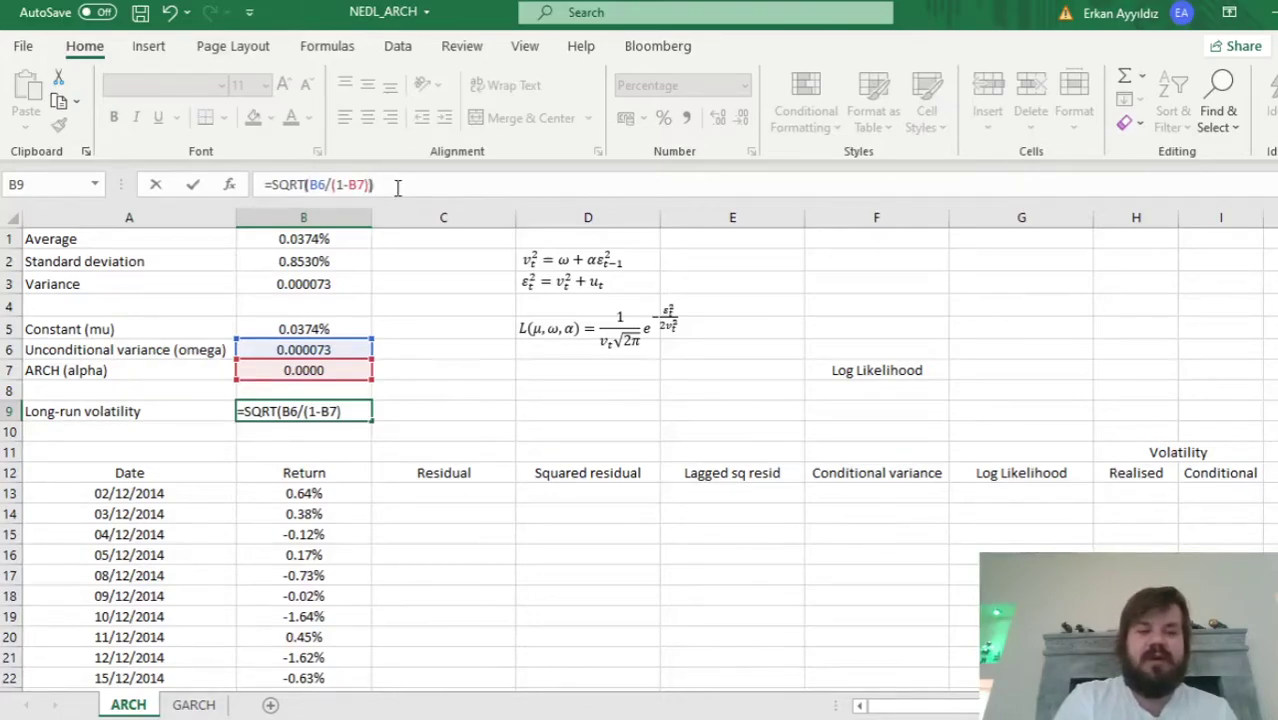
key(Return)
key(Up)
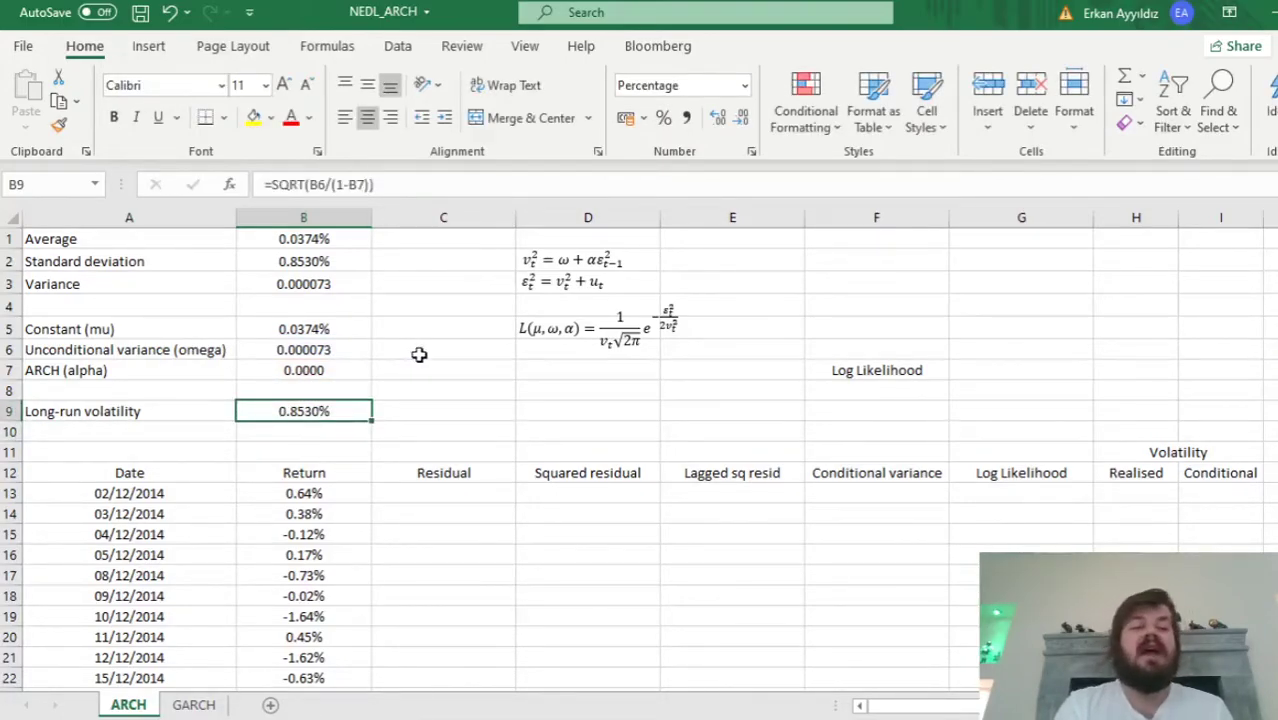
click(535, 399)
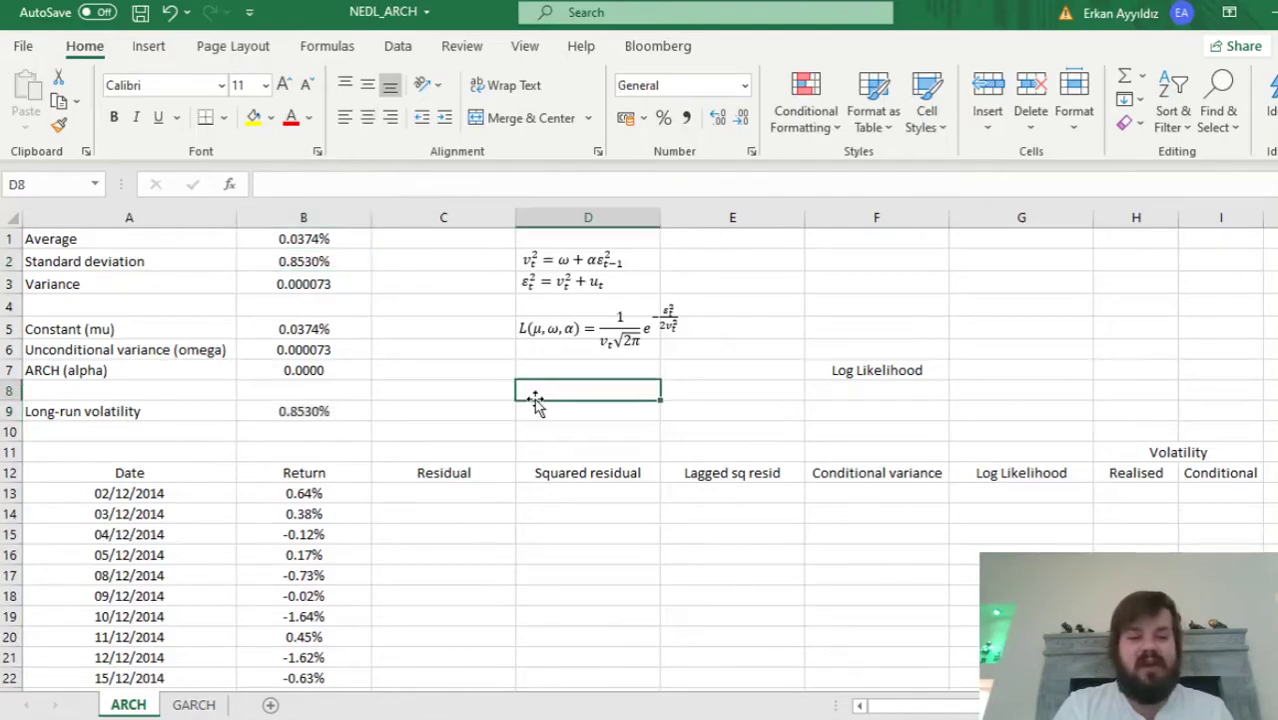
click(322, 409)
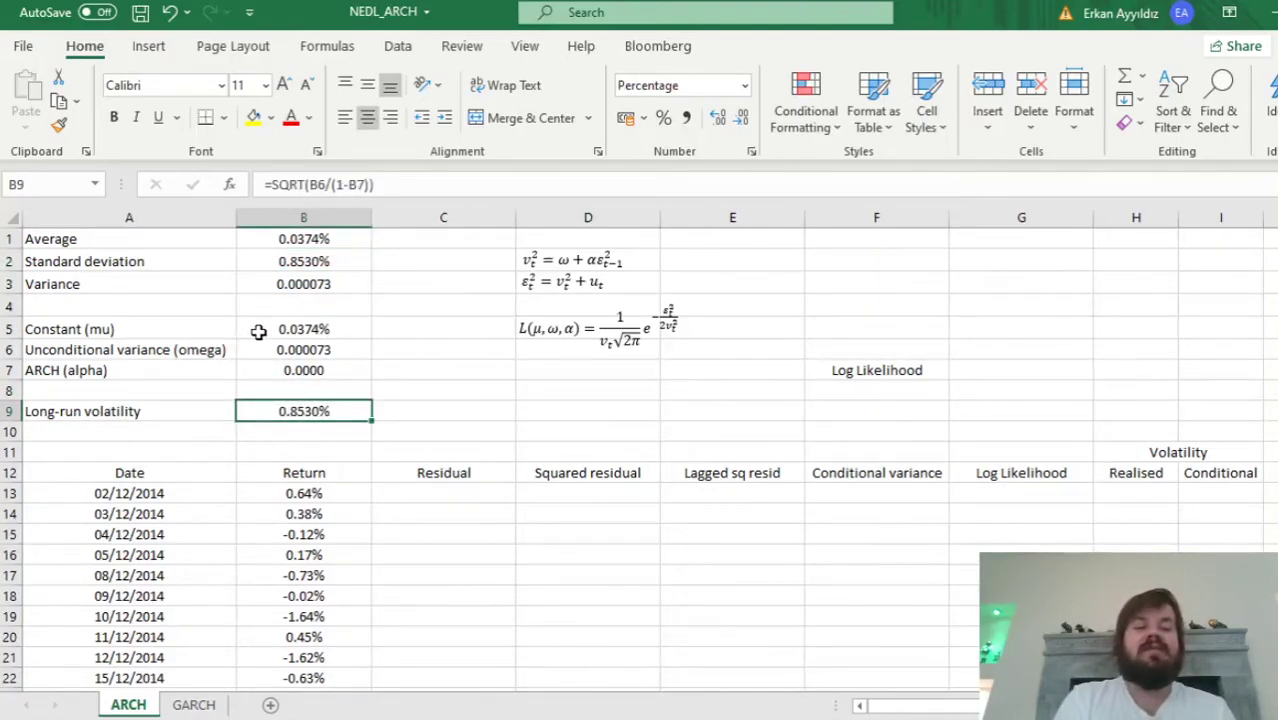
drag(255, 329, 257, 366)
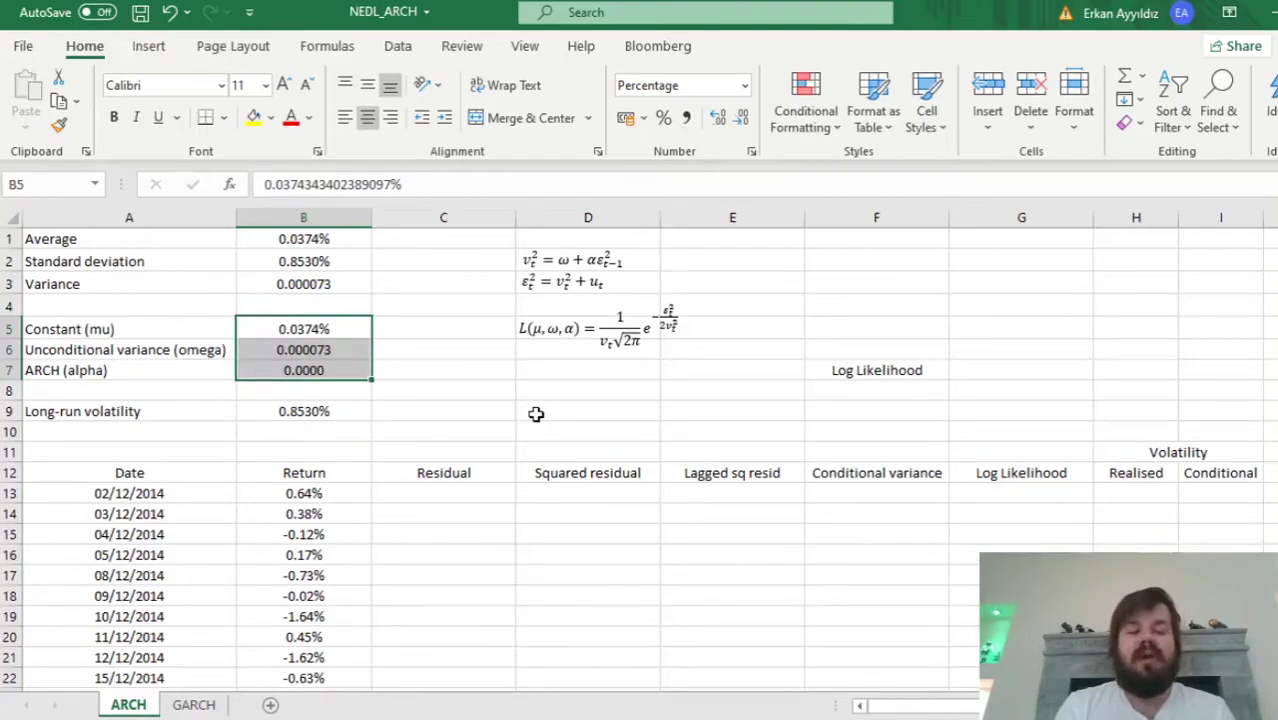
Calculate the residual in C13 as =B13-B$5 and fill the formula down the Residual column
click(440, 497)
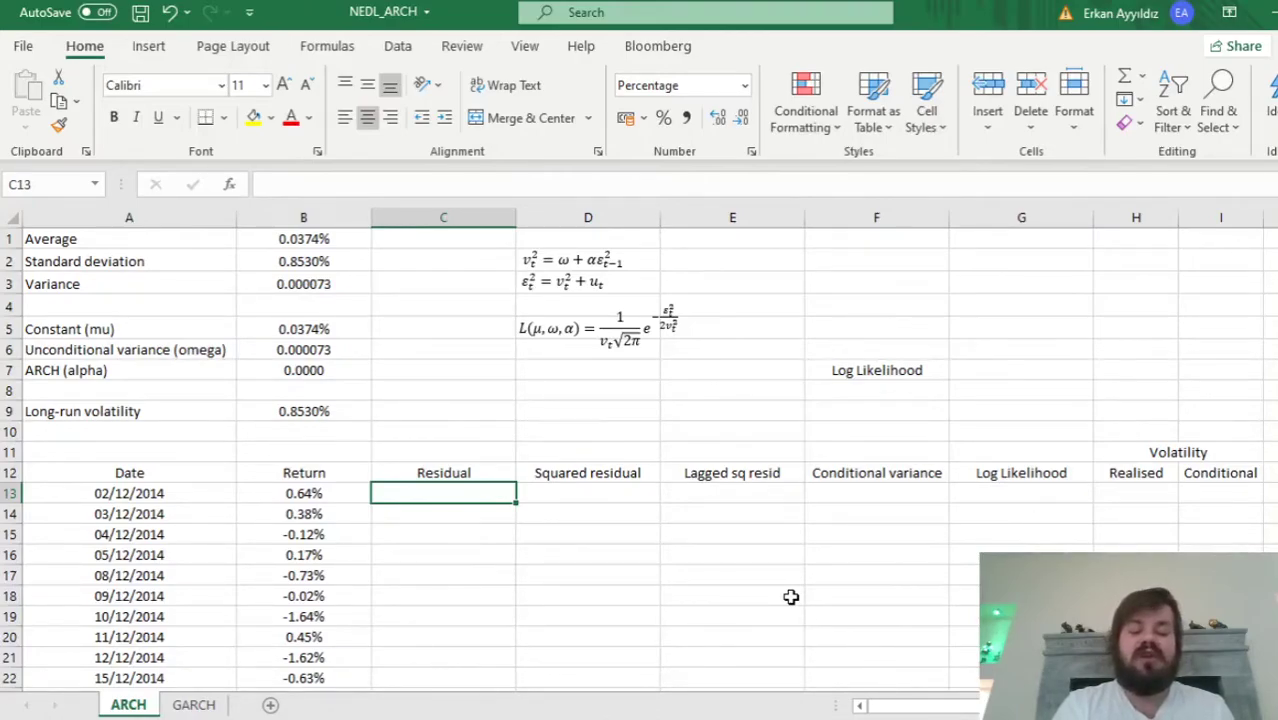
text(=)
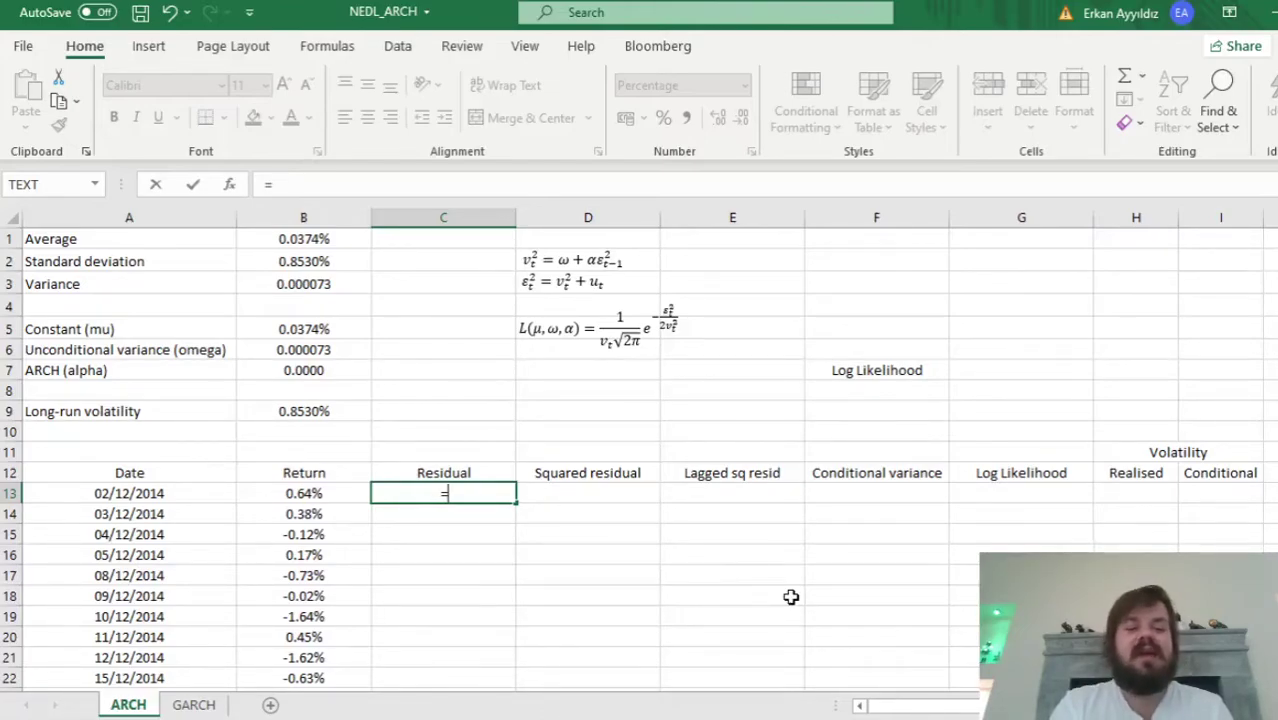
click(323, 493)
text(-)
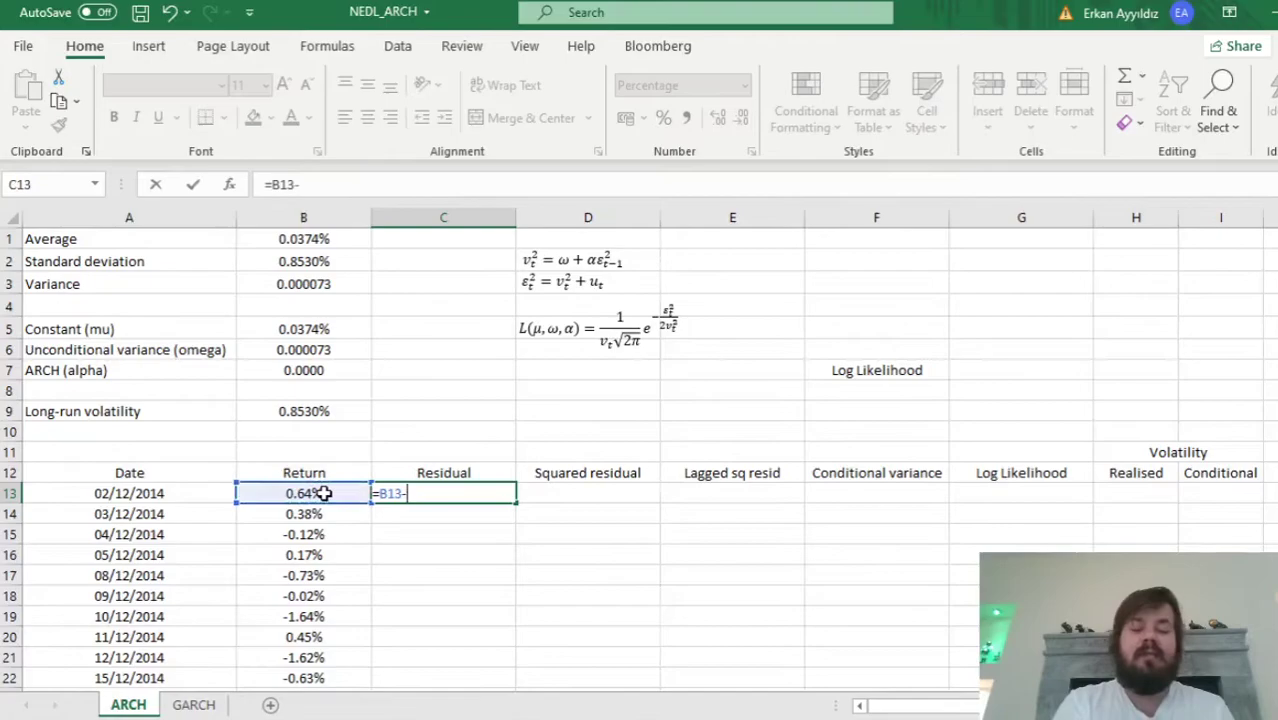
click(301, 328)
key(F4)
key(F4)
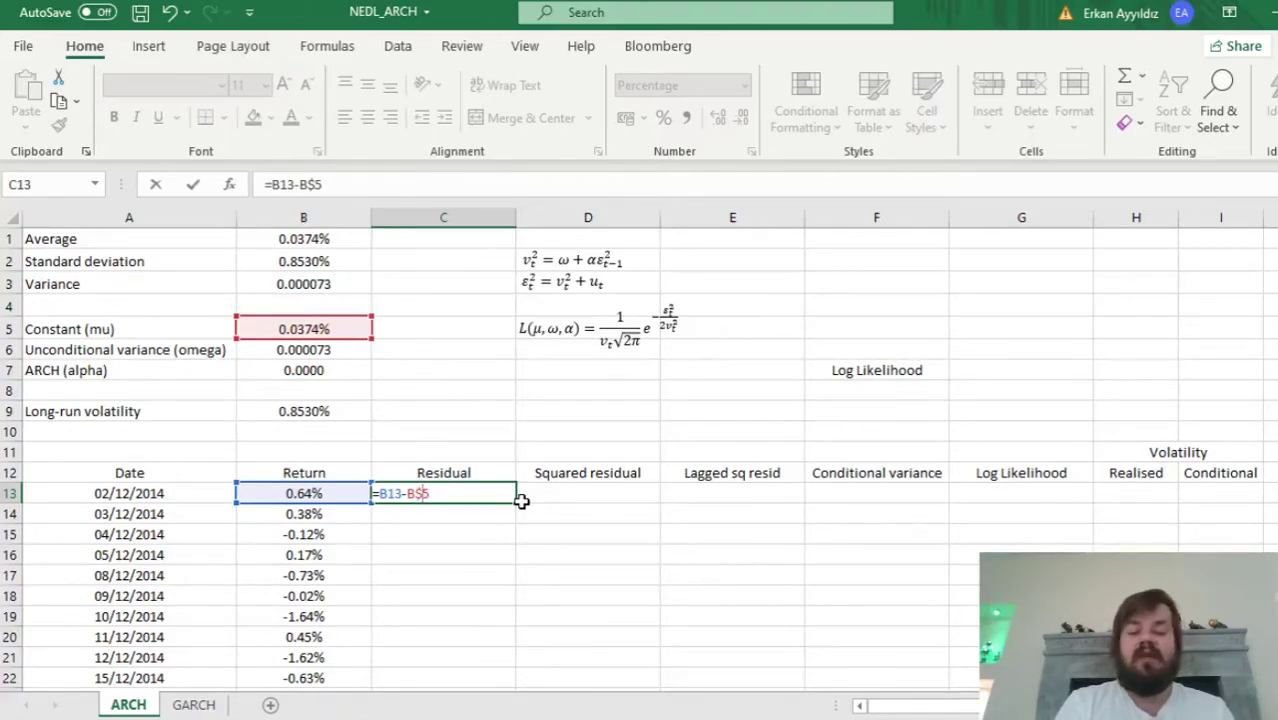
key(Return)
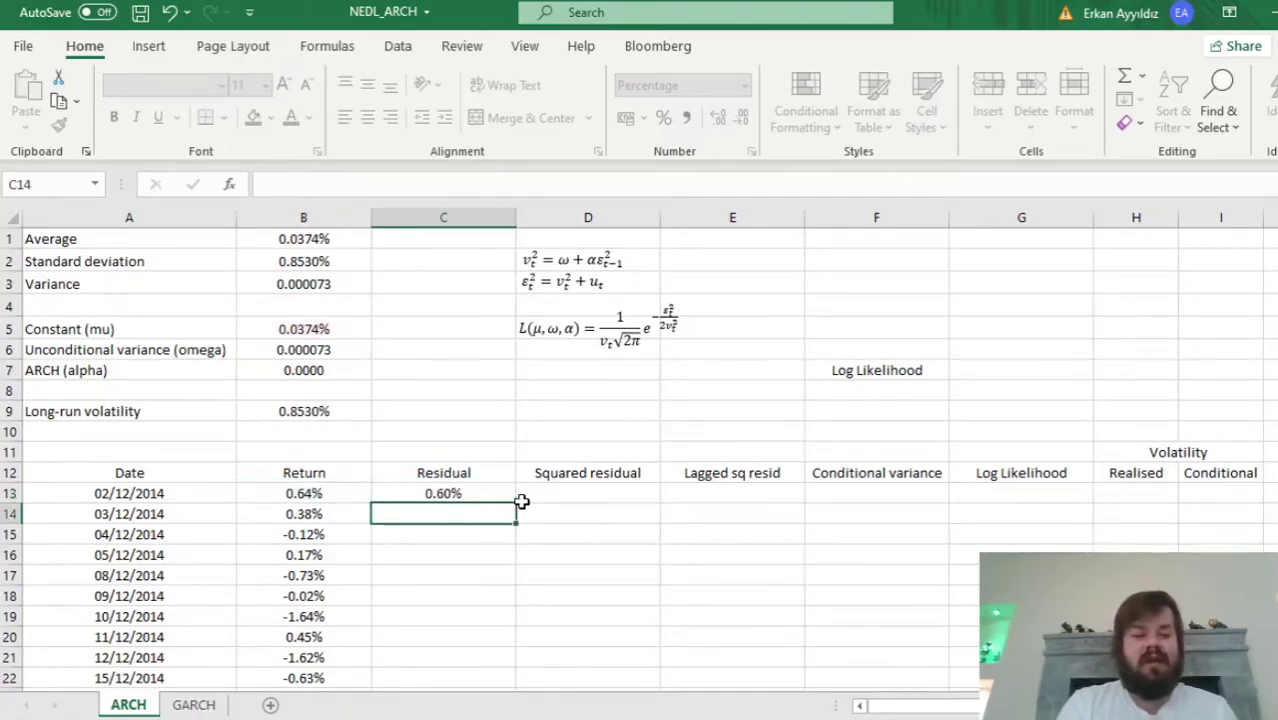
key(Up)
double_click(517, 502)
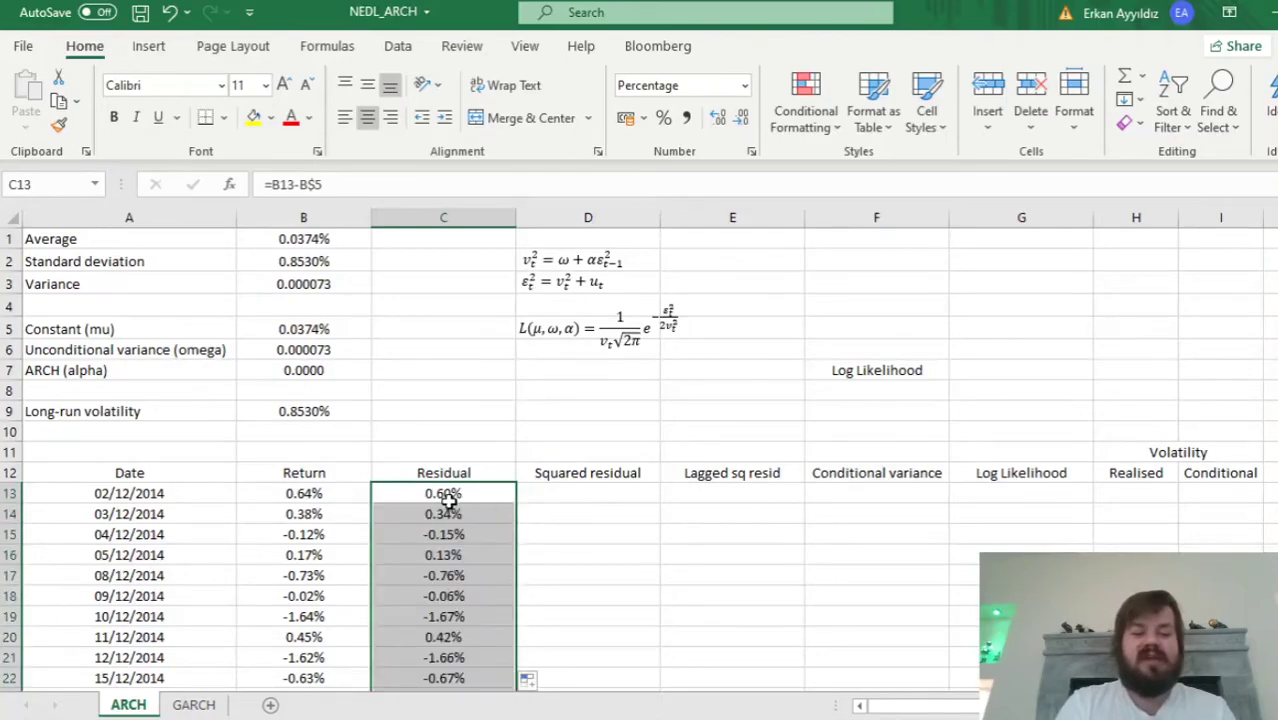
Calculate the squared residual in D13 as =C13^2 and fill the formula down the column
click(576, 494)
text(=)
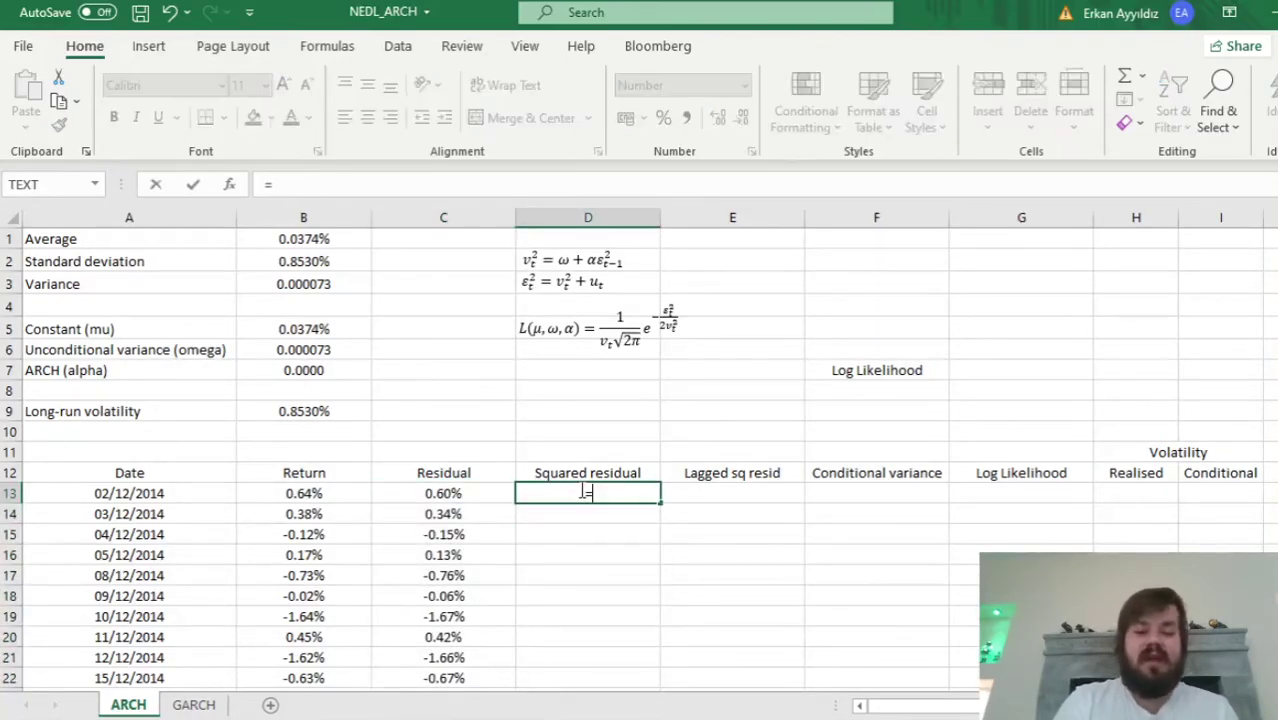
key(Left)
text(^2)
key(Return)
key(Up)
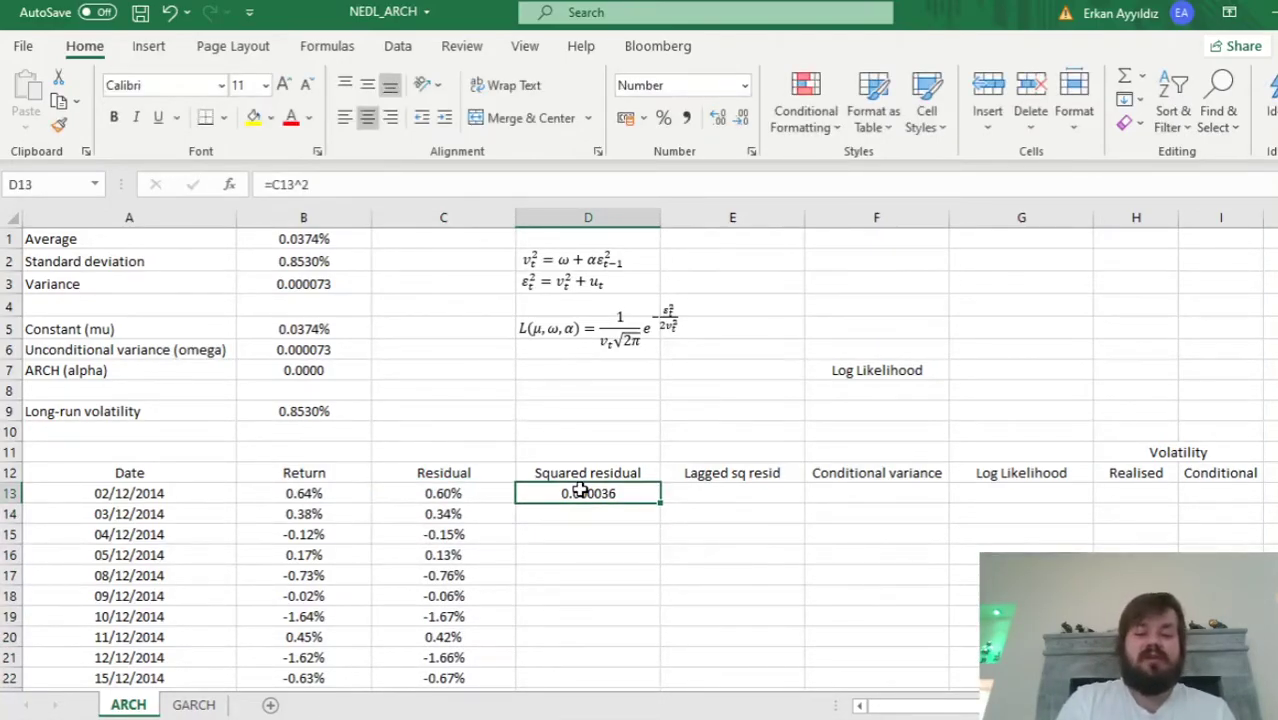
double_click(661, 505)
Set the lagged squared residual in E14 to =D13 and fill the formula down the column
click(726, 515)
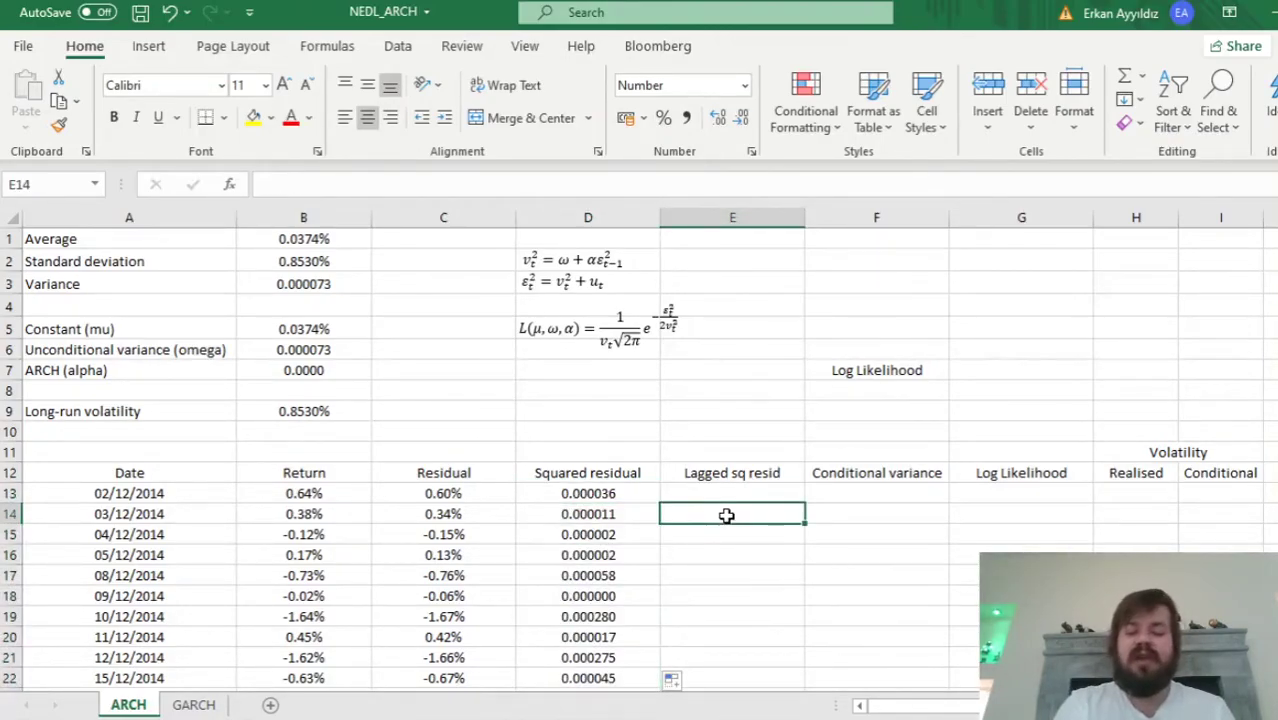
text(=)
key(Up)
key(Left)
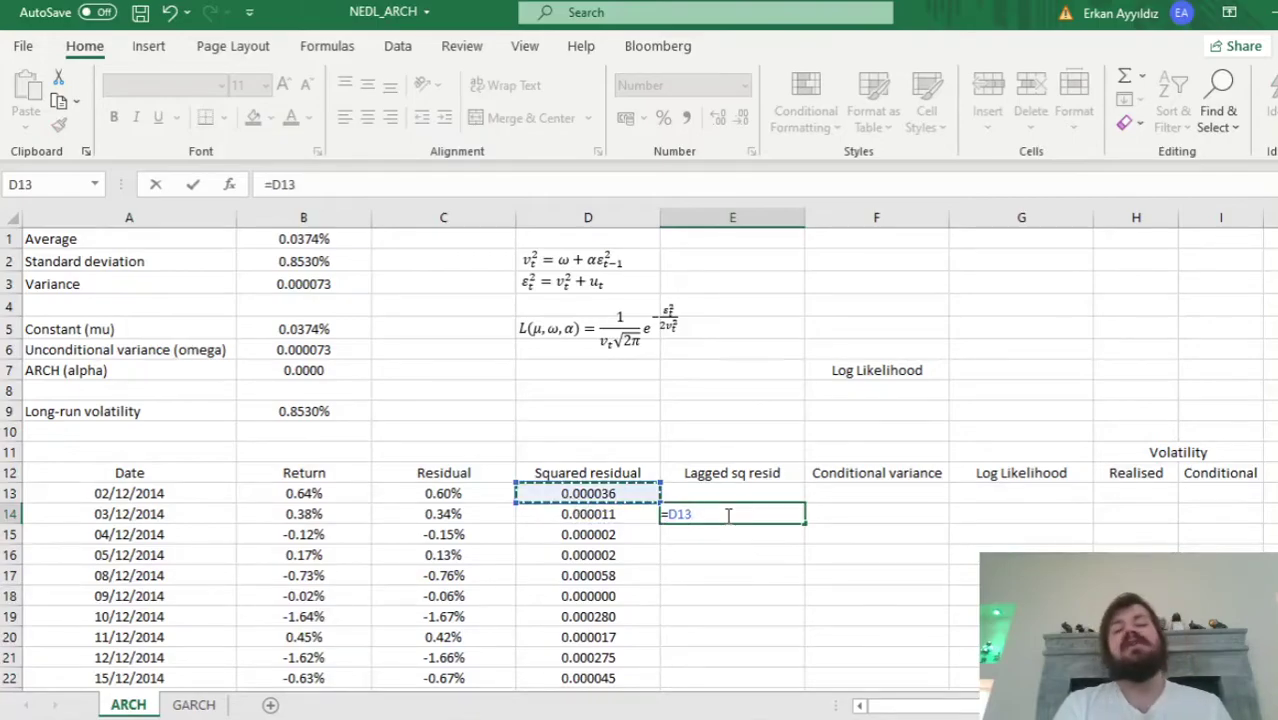
key(Return)
click(728, 514)
double_click(805, 521)
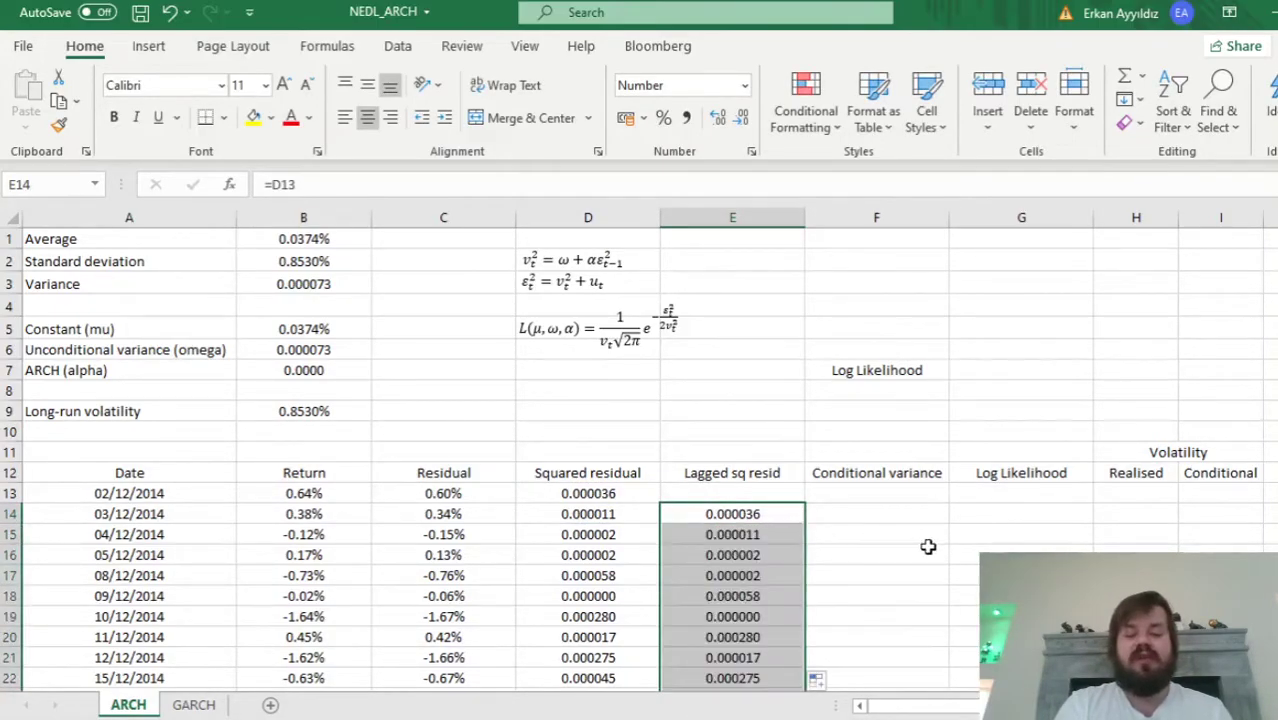
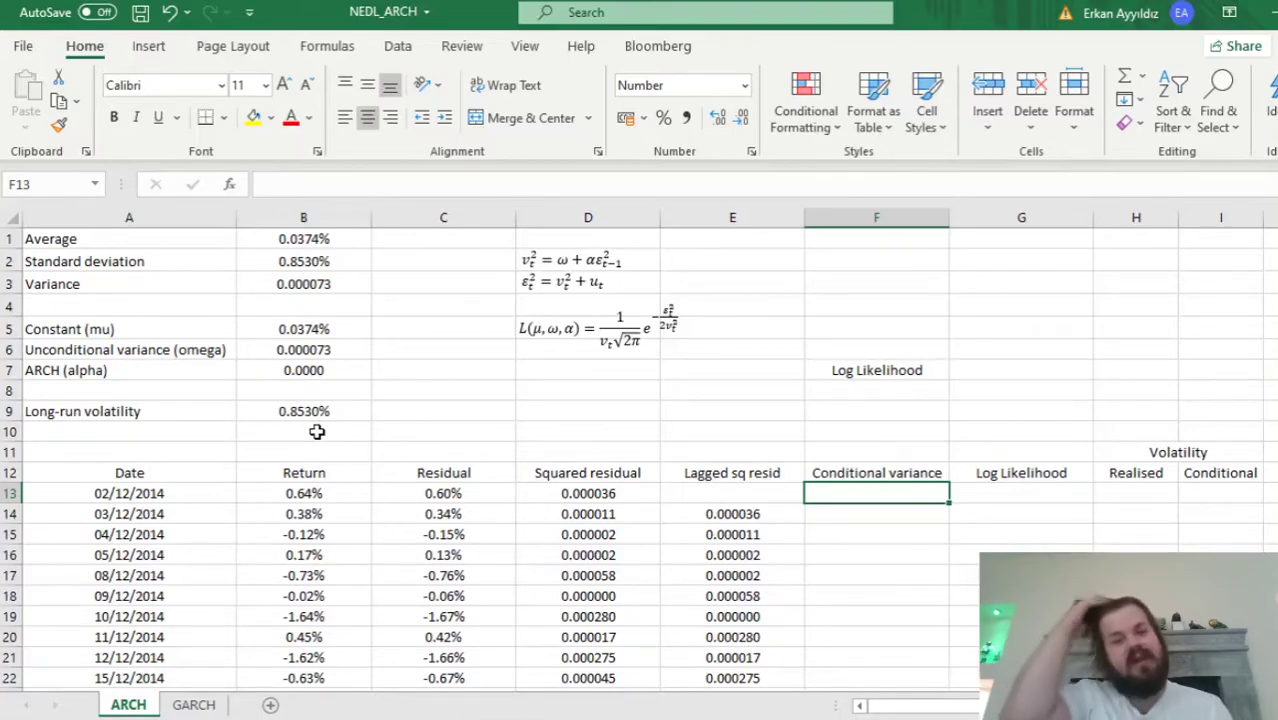
Set the first conditional variance in F13 to the squared long-run volatility with =B9^2
text(=)
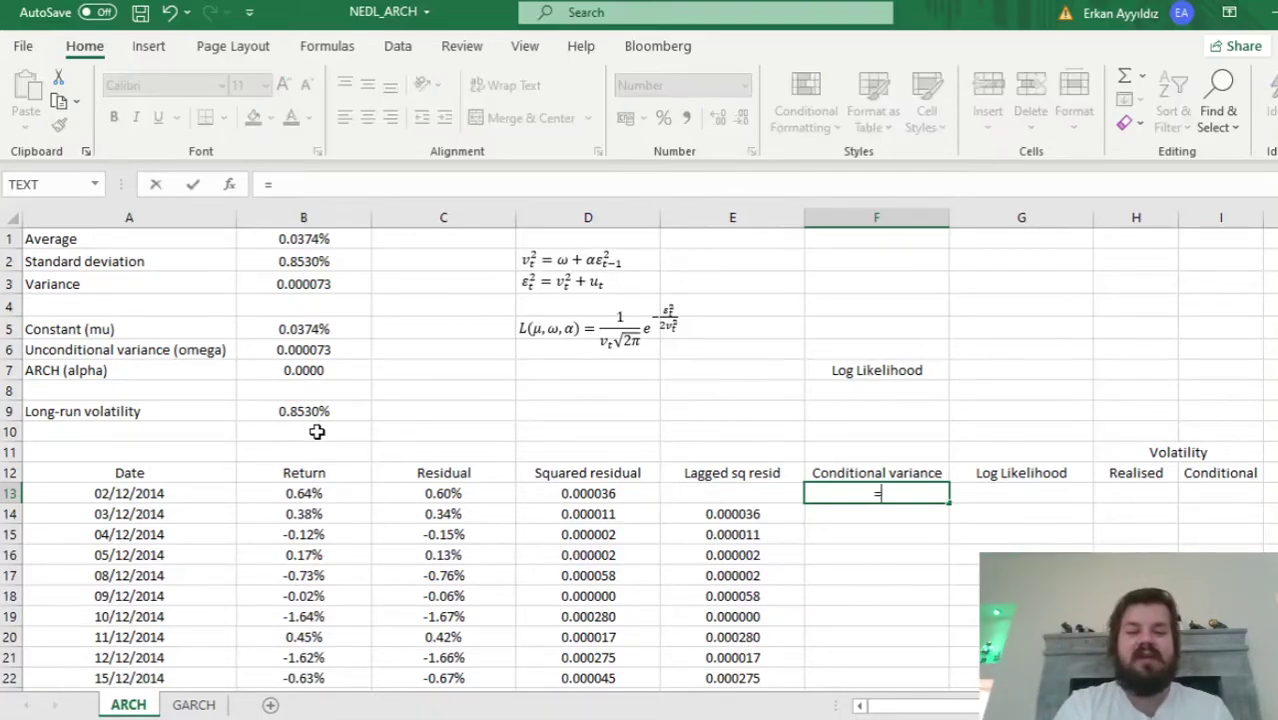
click(274, 408)
text(^2)
key(Return)
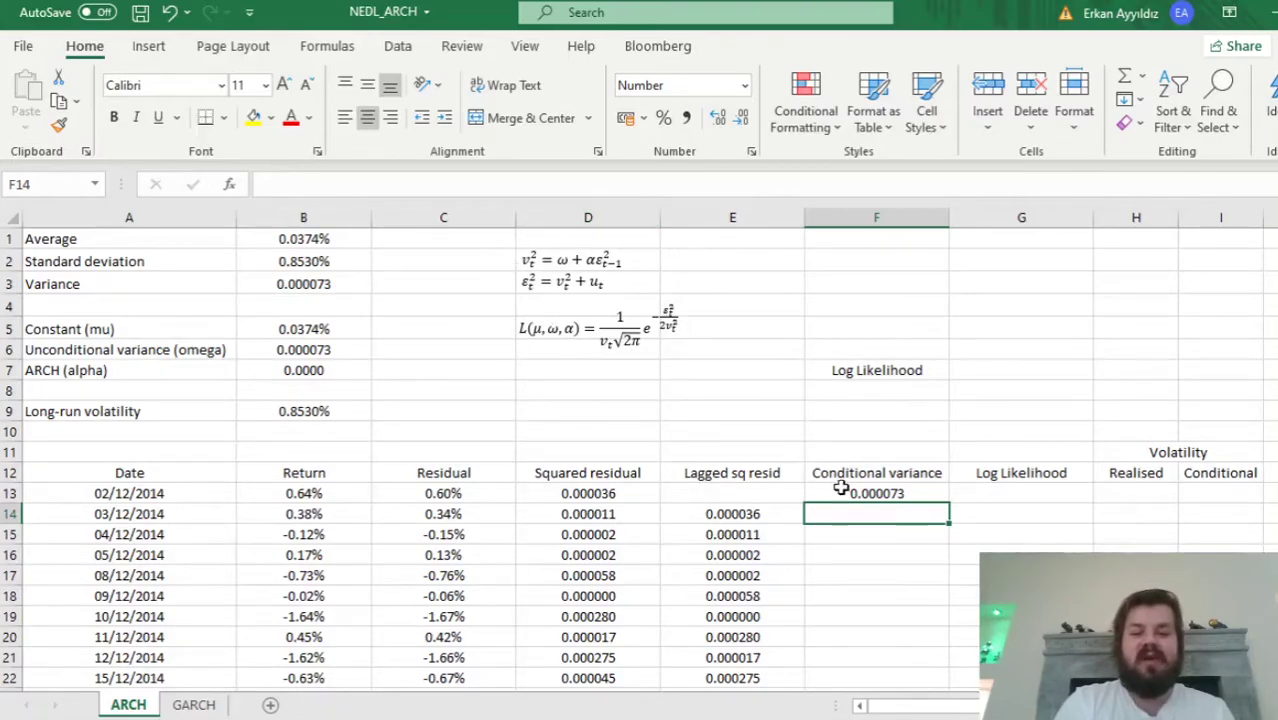
Calculate the conditional variance in F14 as =B$6+B$7*E14 and fill the formula down the column
text(=)
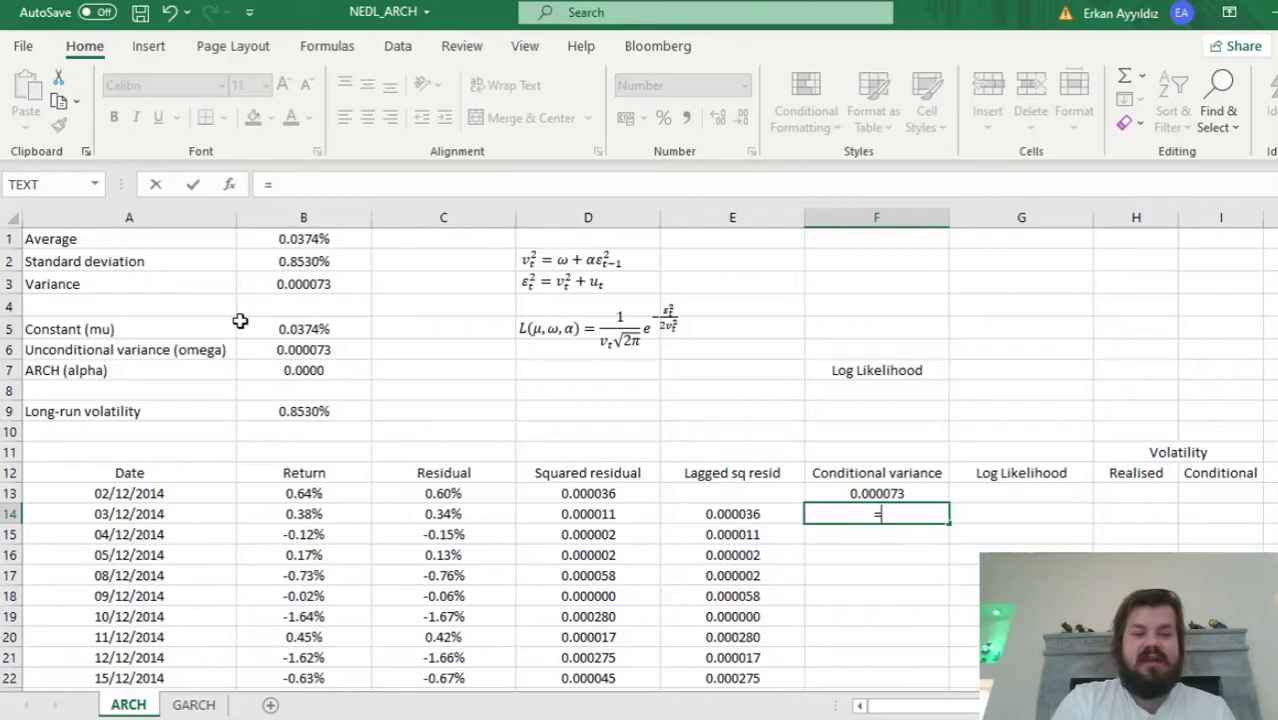
click(260, 349)
click(279, 184)
text($6)
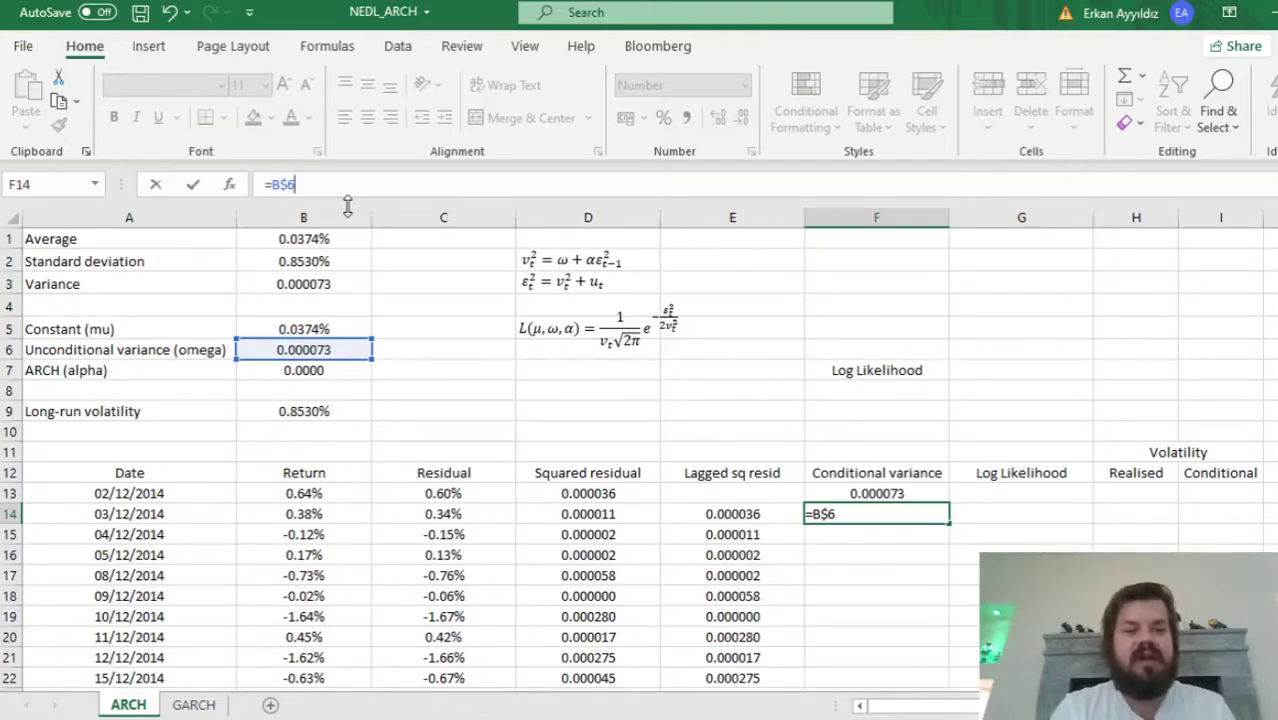
text(+)
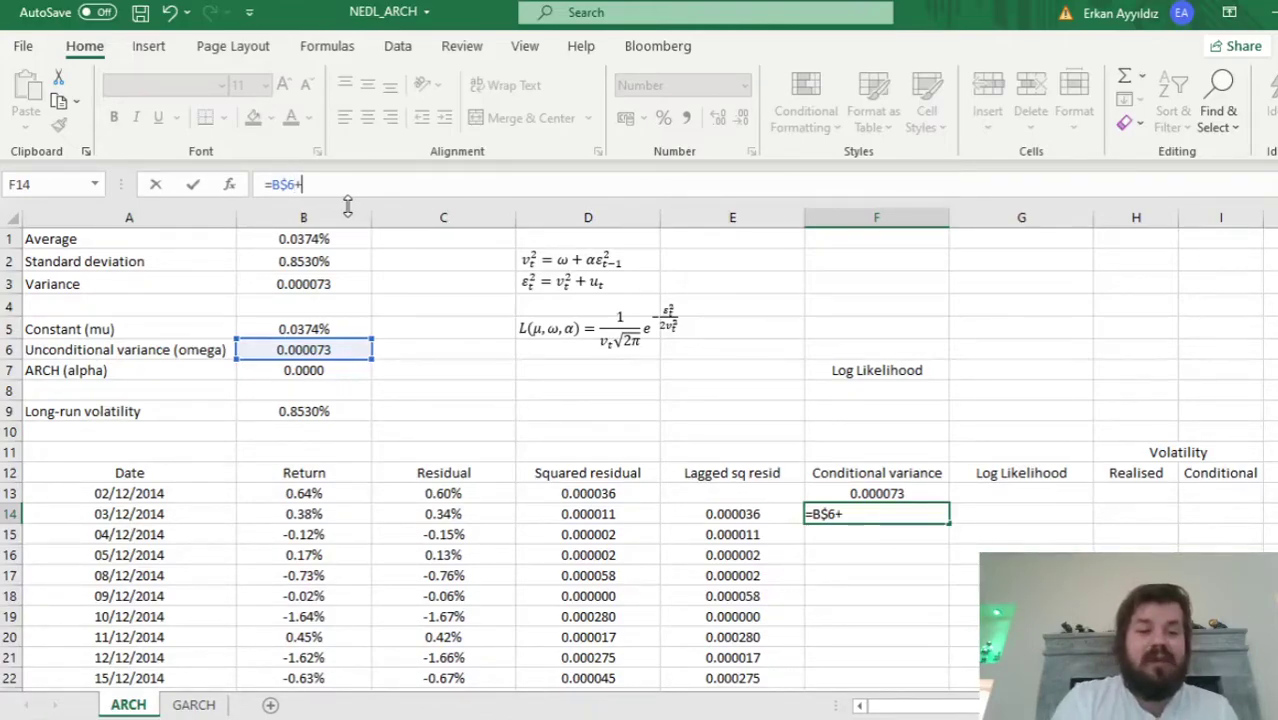
click(276, 370)
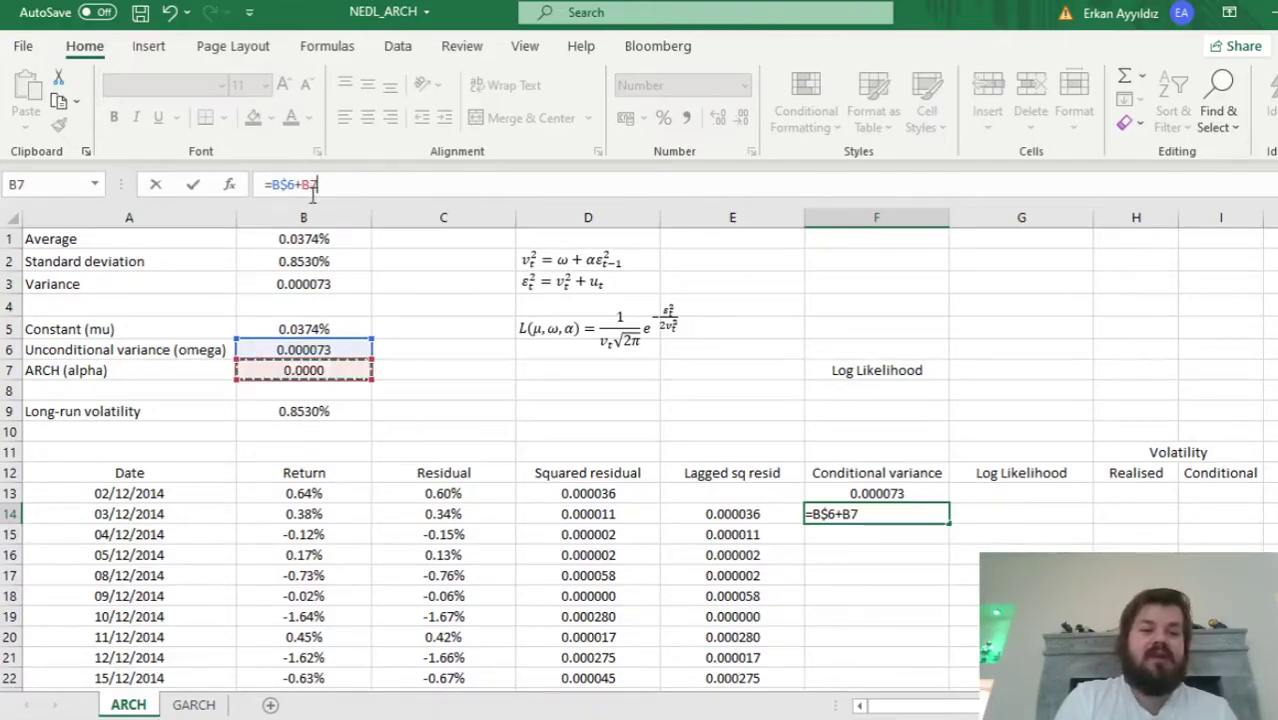
text($7)
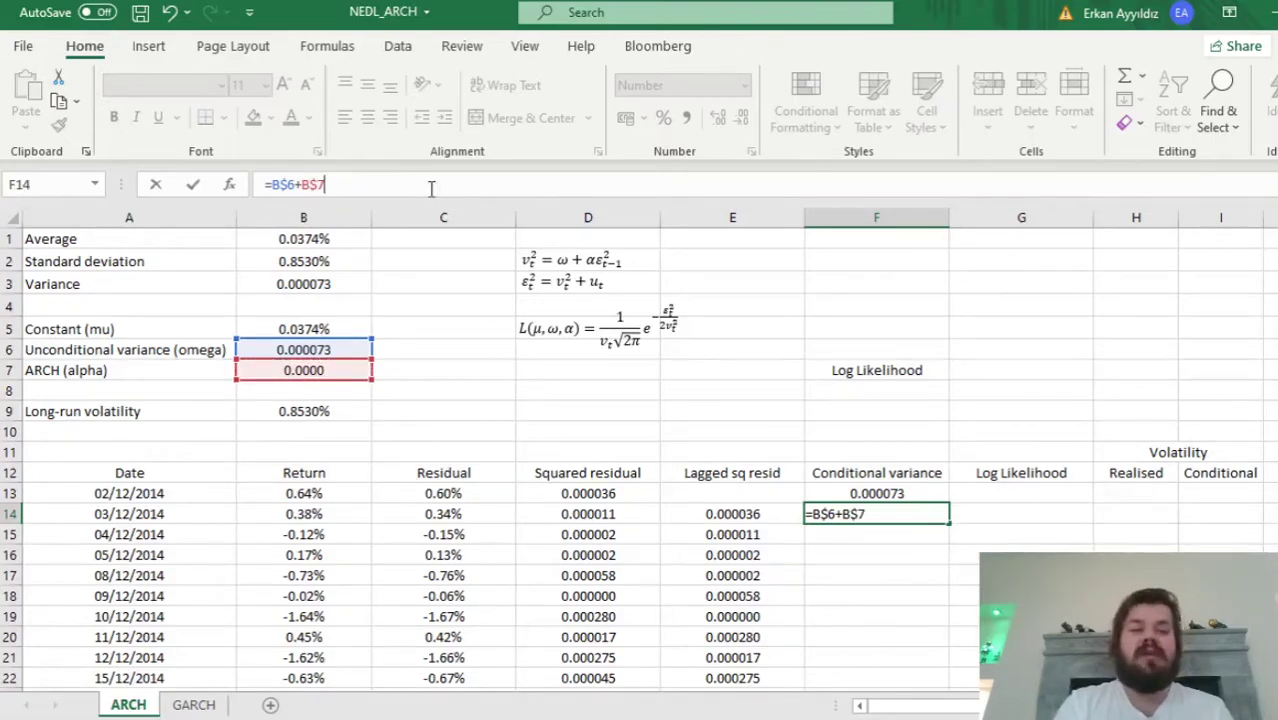
text(*)
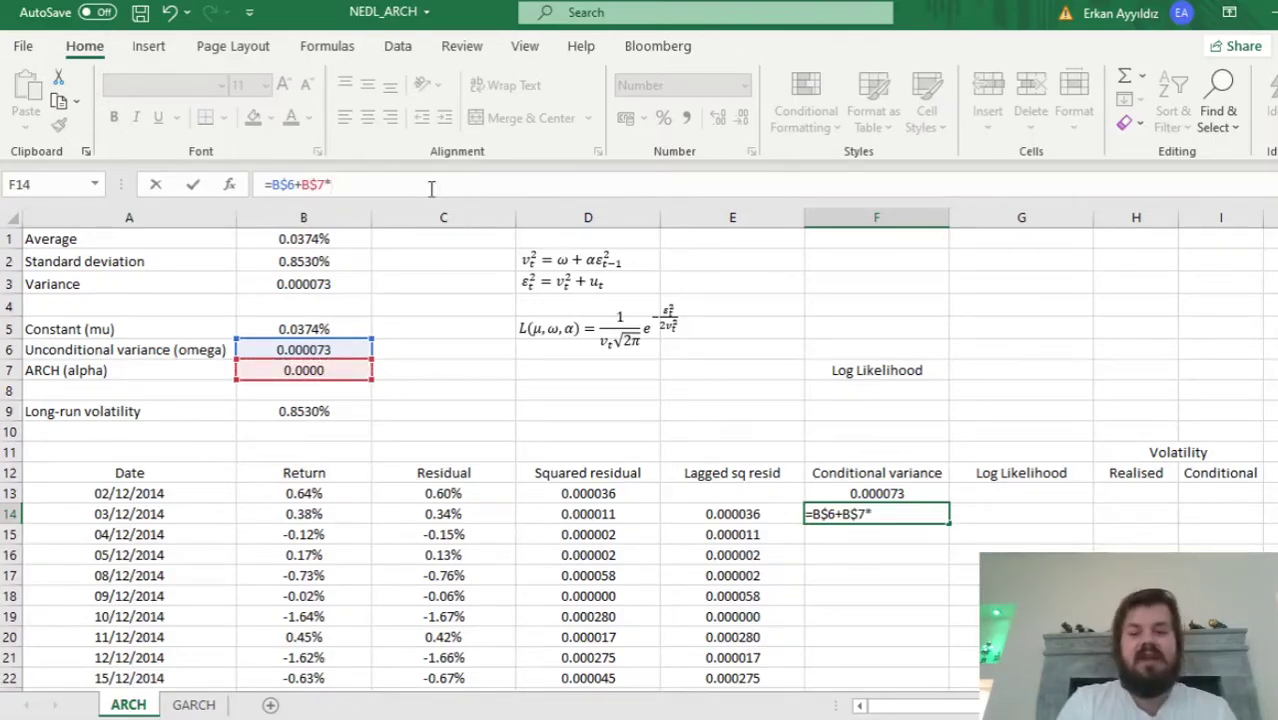
click(718, 516)
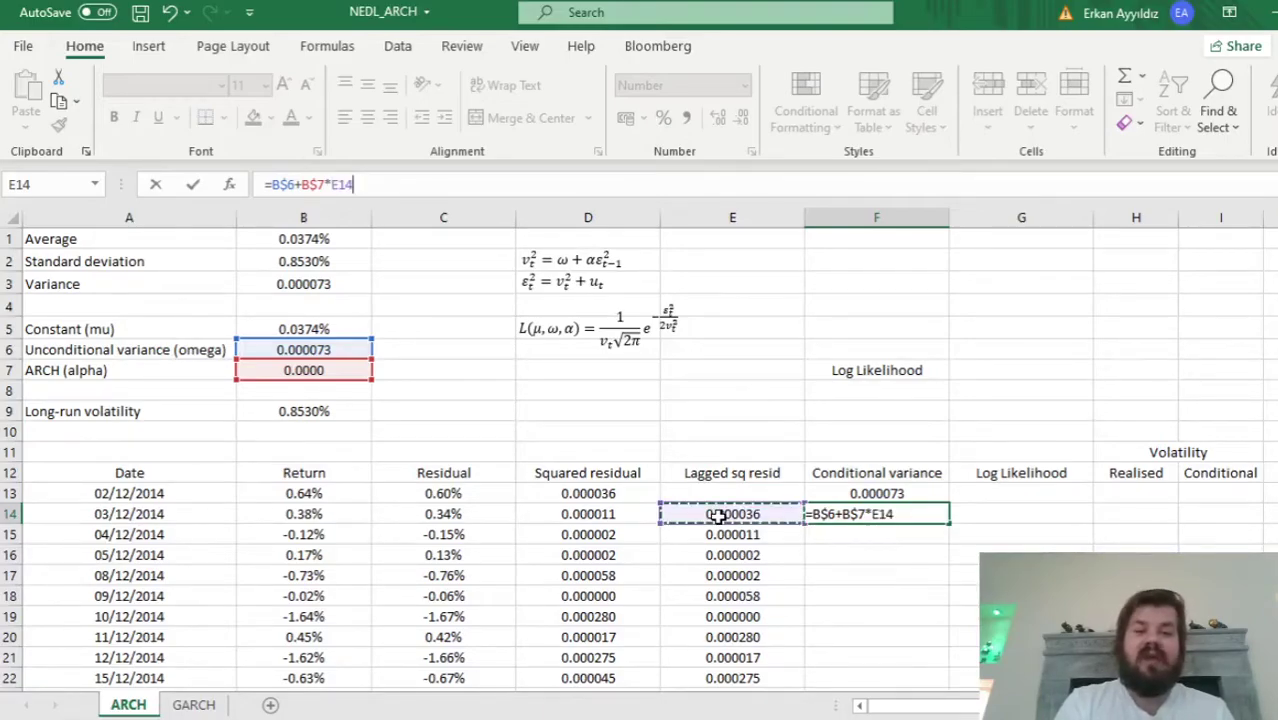
key(Return)
key(Up)
double_click(948, 524)
Review the conditional variance formulas, the mu, omega and alpha parameter cells, and the residual and squared residual columns
click(893, 516)
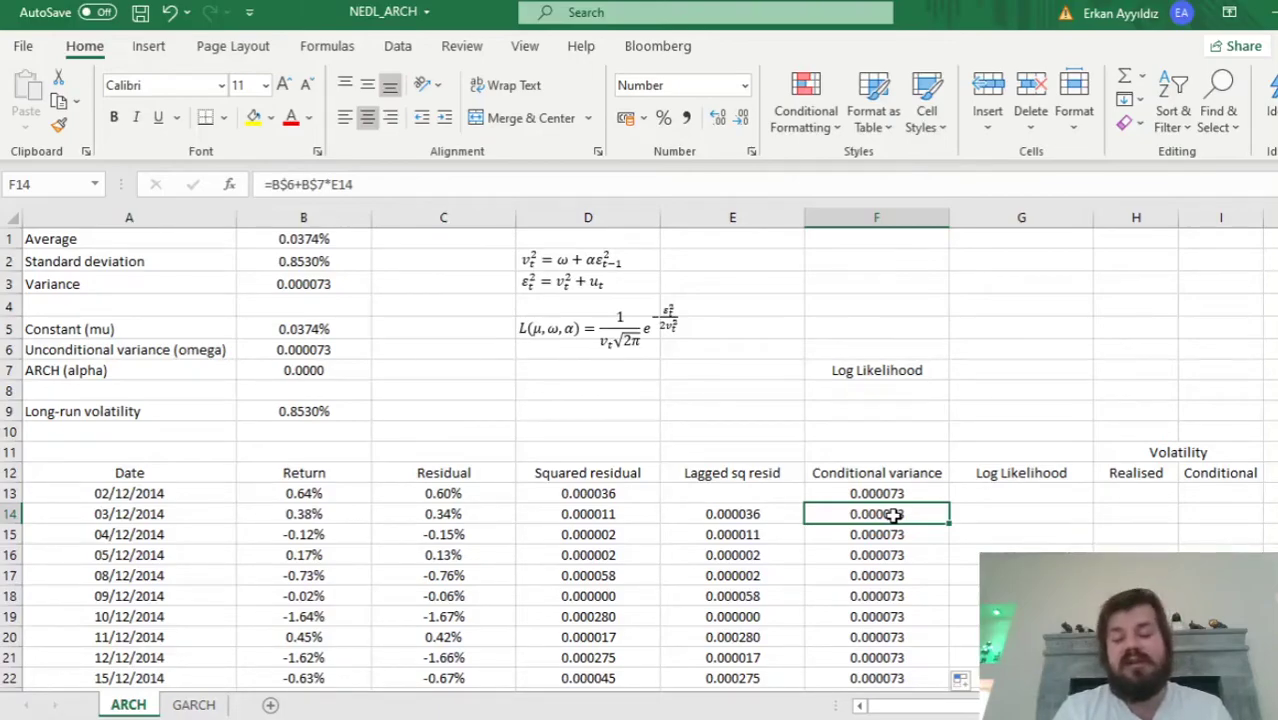
click(868, 492)
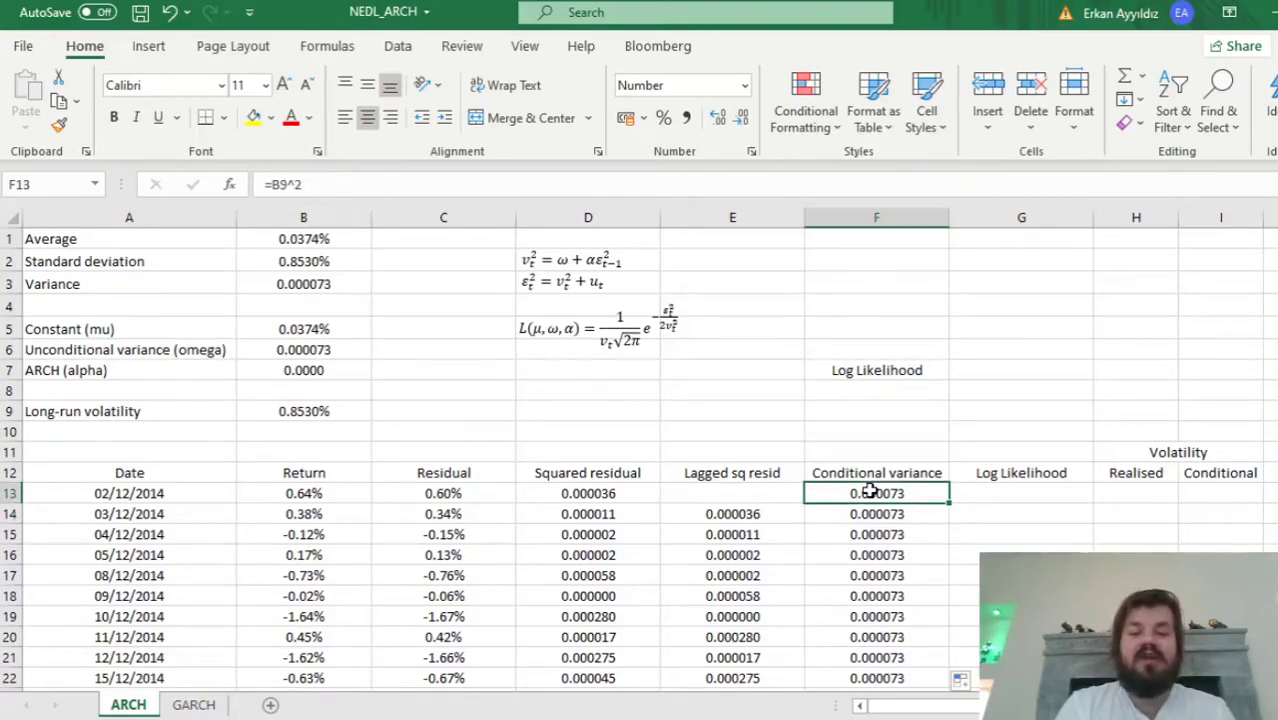
click(849, 552)
click(266, 346)
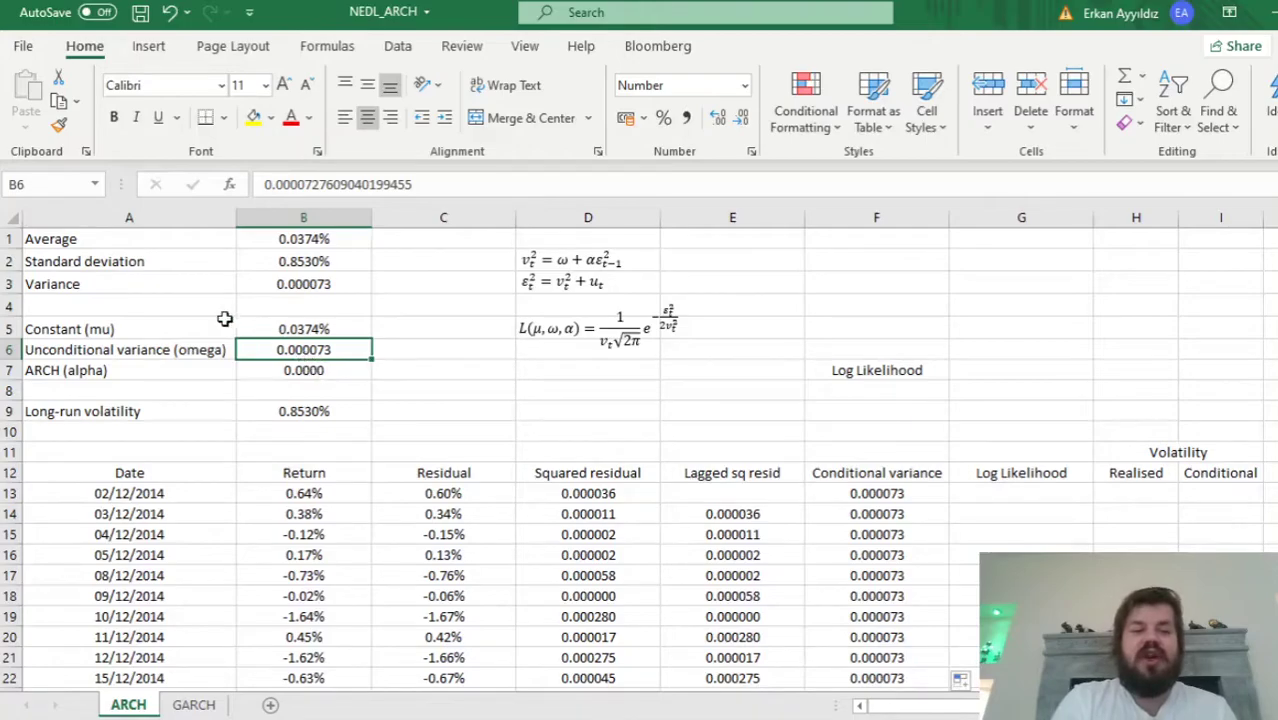
drag(277, 327, 277, 372)
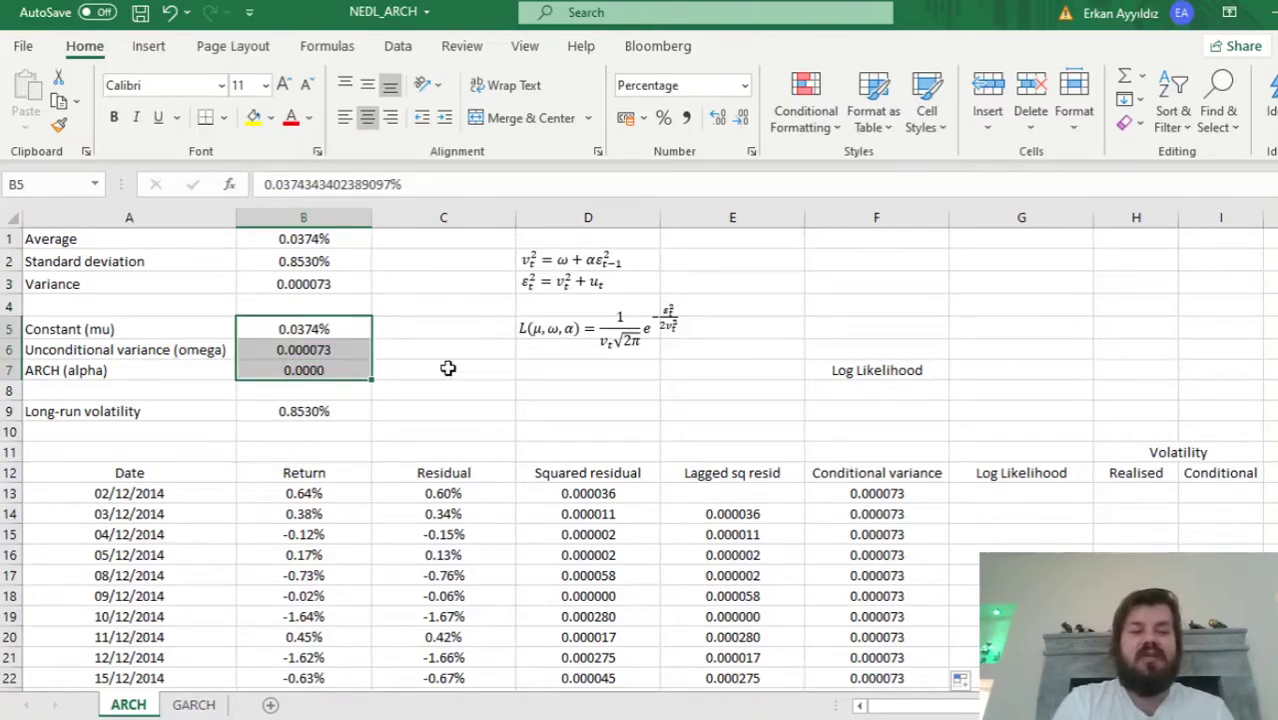
click(267, 329)
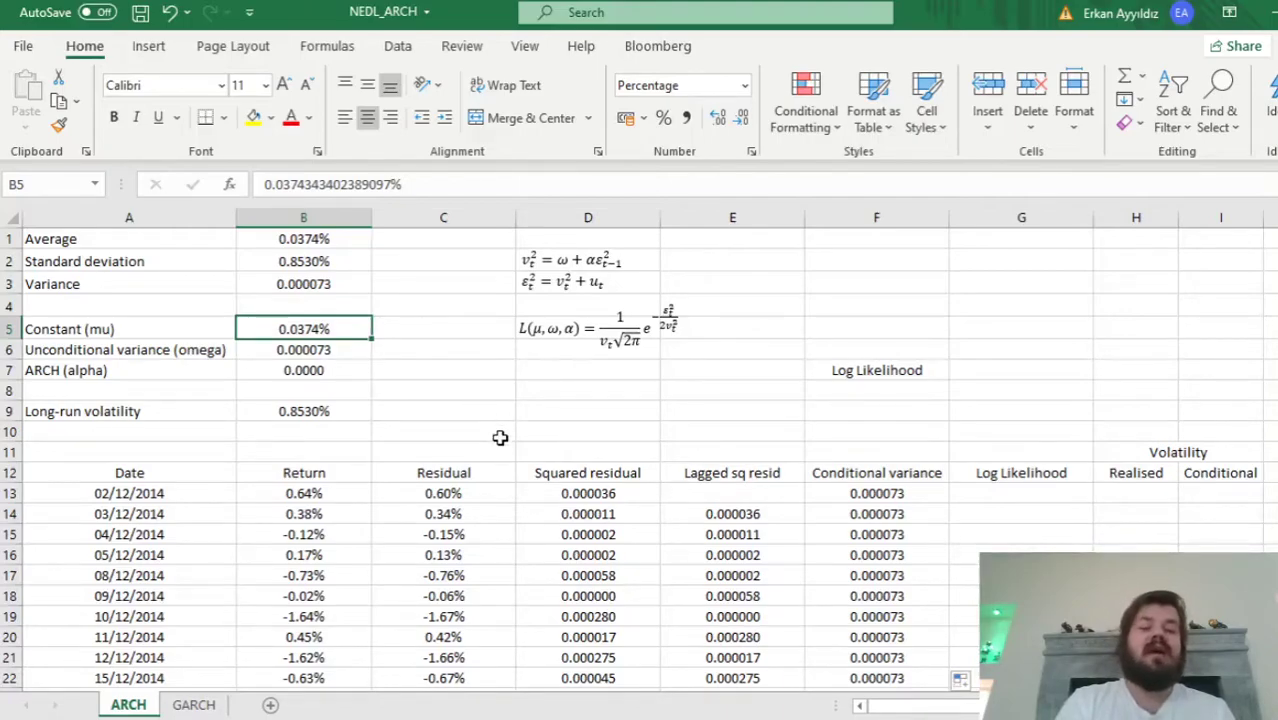
drag(442, 493, 442, 650)
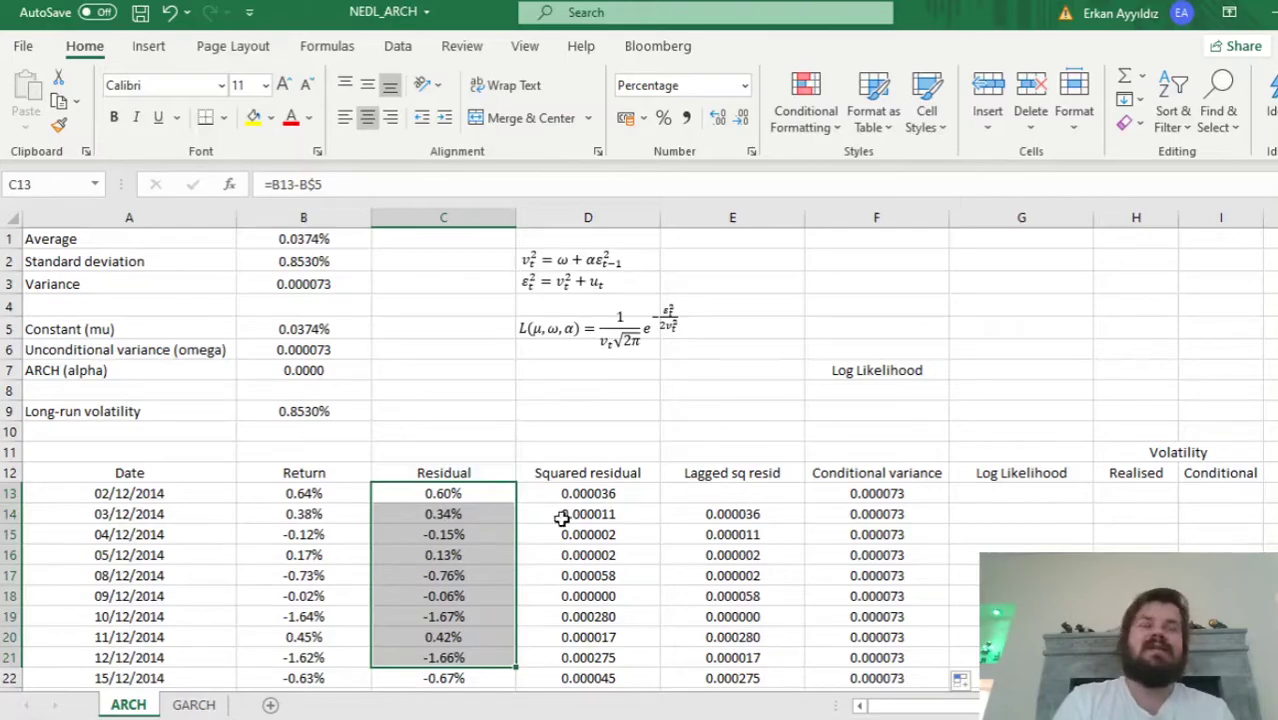
drag(600, 494, 585, 653)
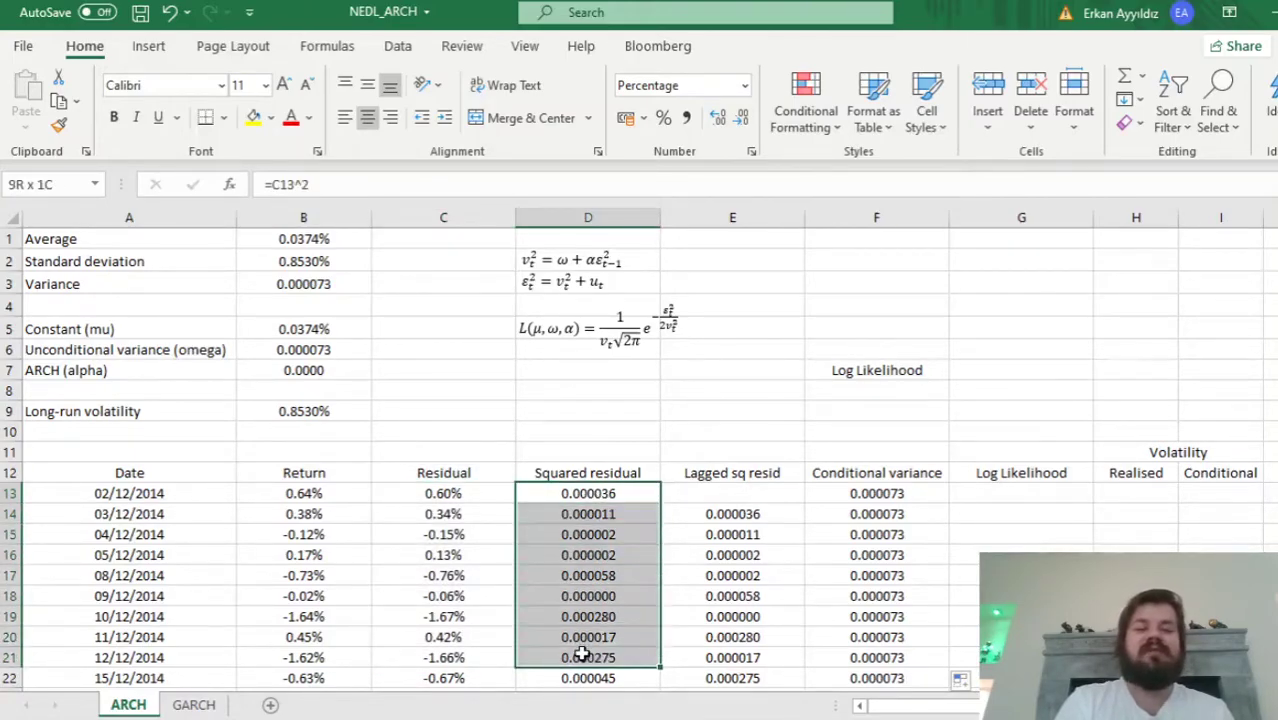
click(443, 284)
click(305, 351)
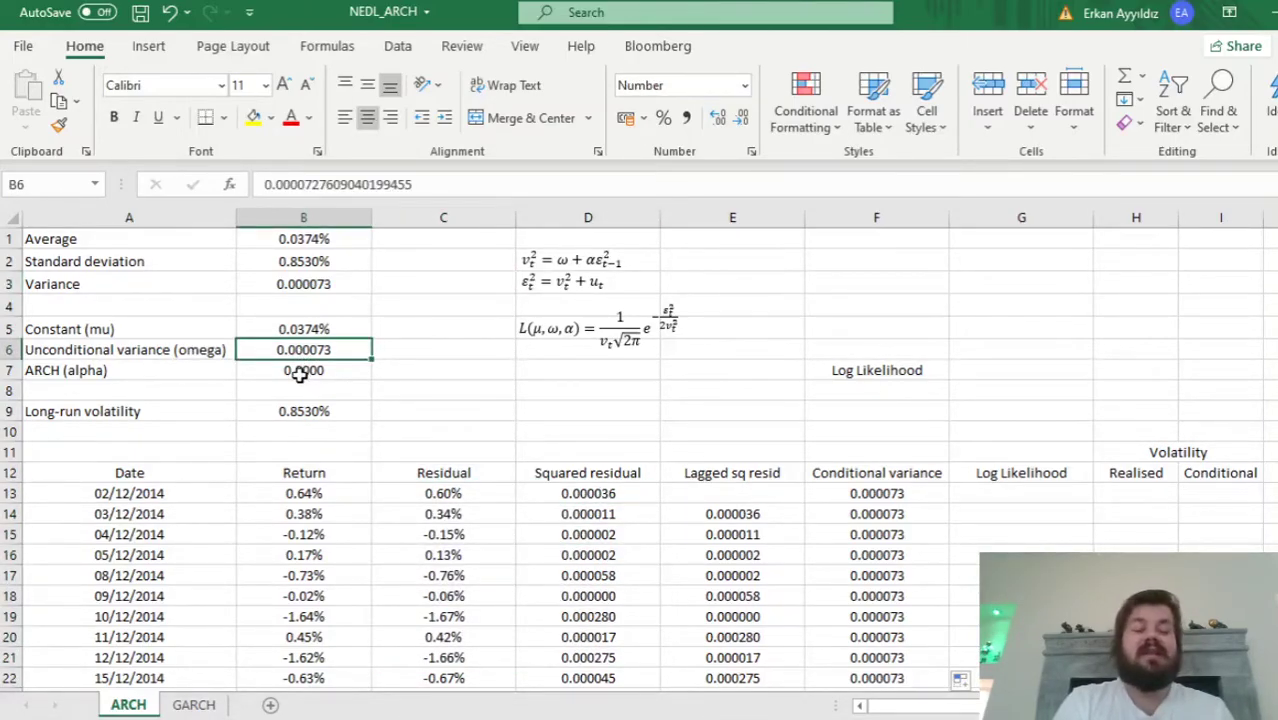
click(300, 372)
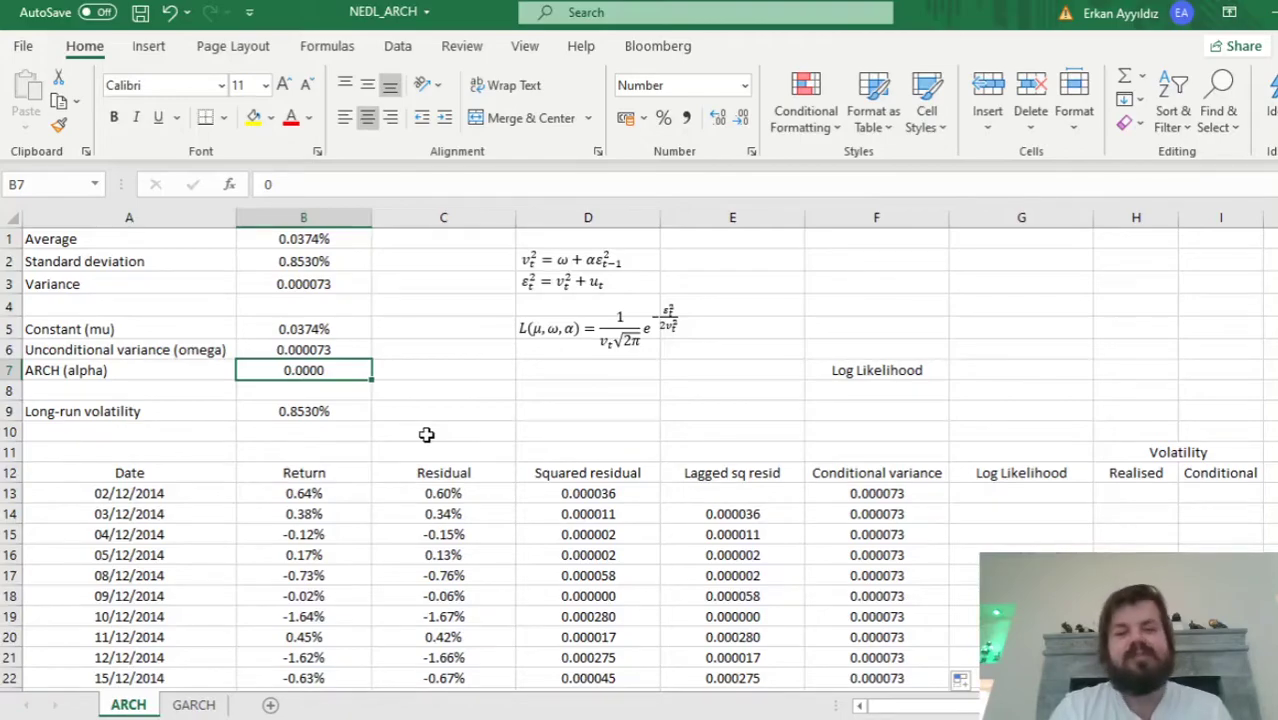
Examine the likelihood function equation beside the parameters, including its squared-residual exponent and the volatility term in the denominator
click(525, 337)
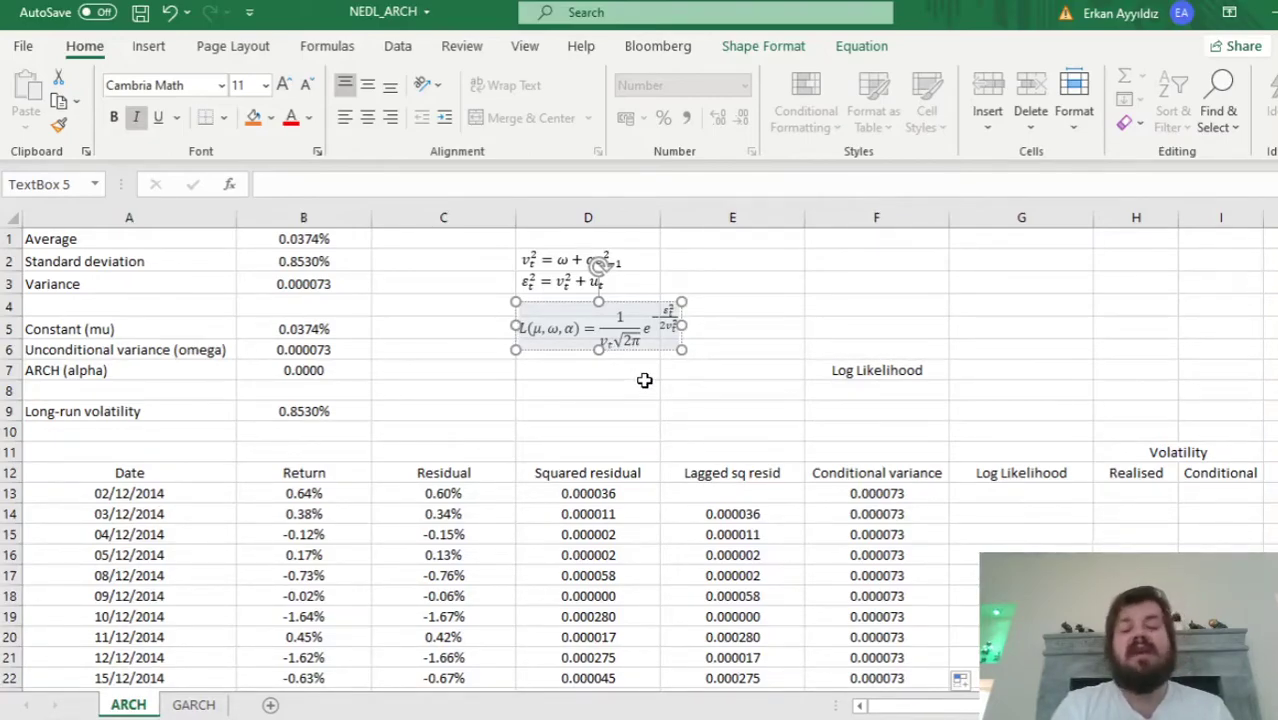
click(590, 282)
click(645, 394)
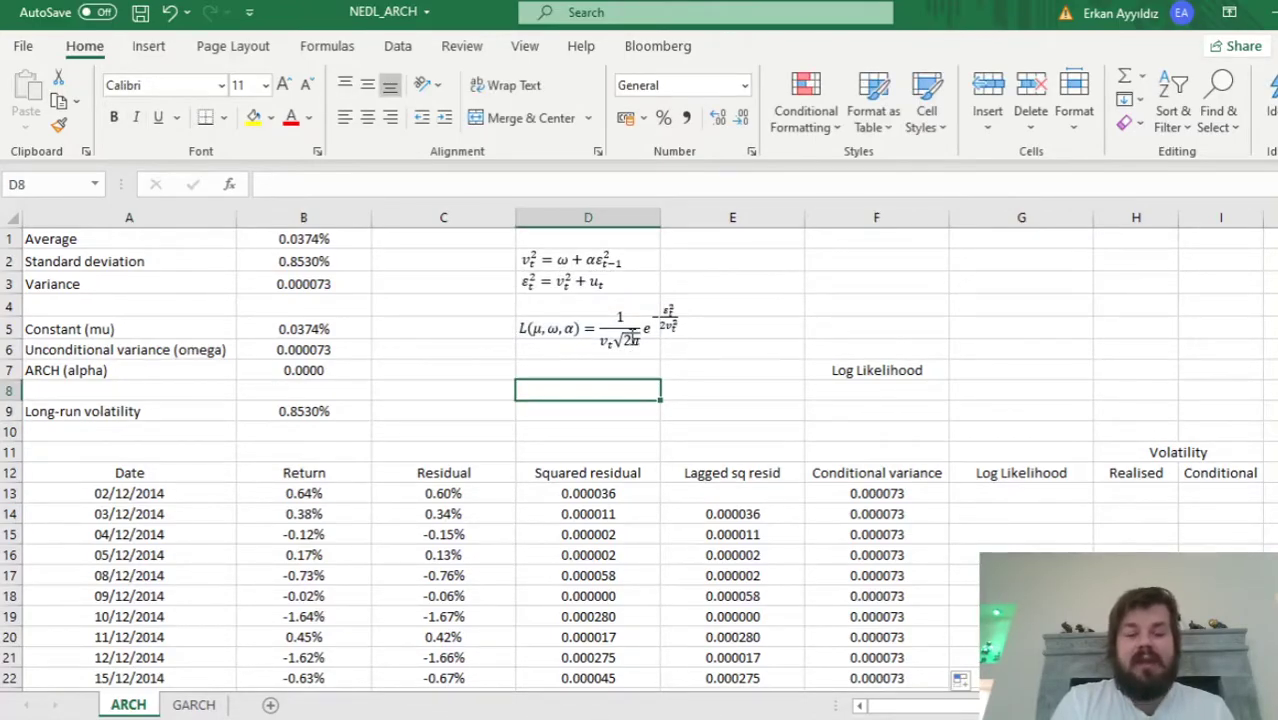
click(610, 340)
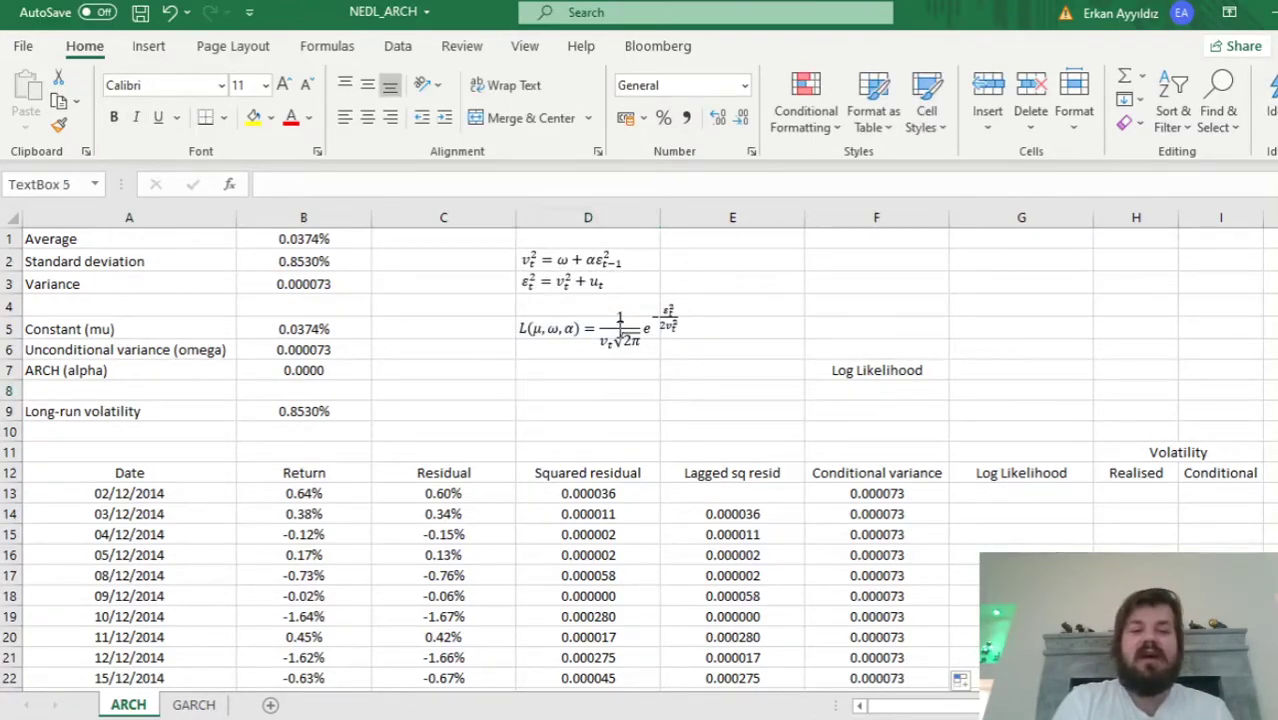
click(668, 312)
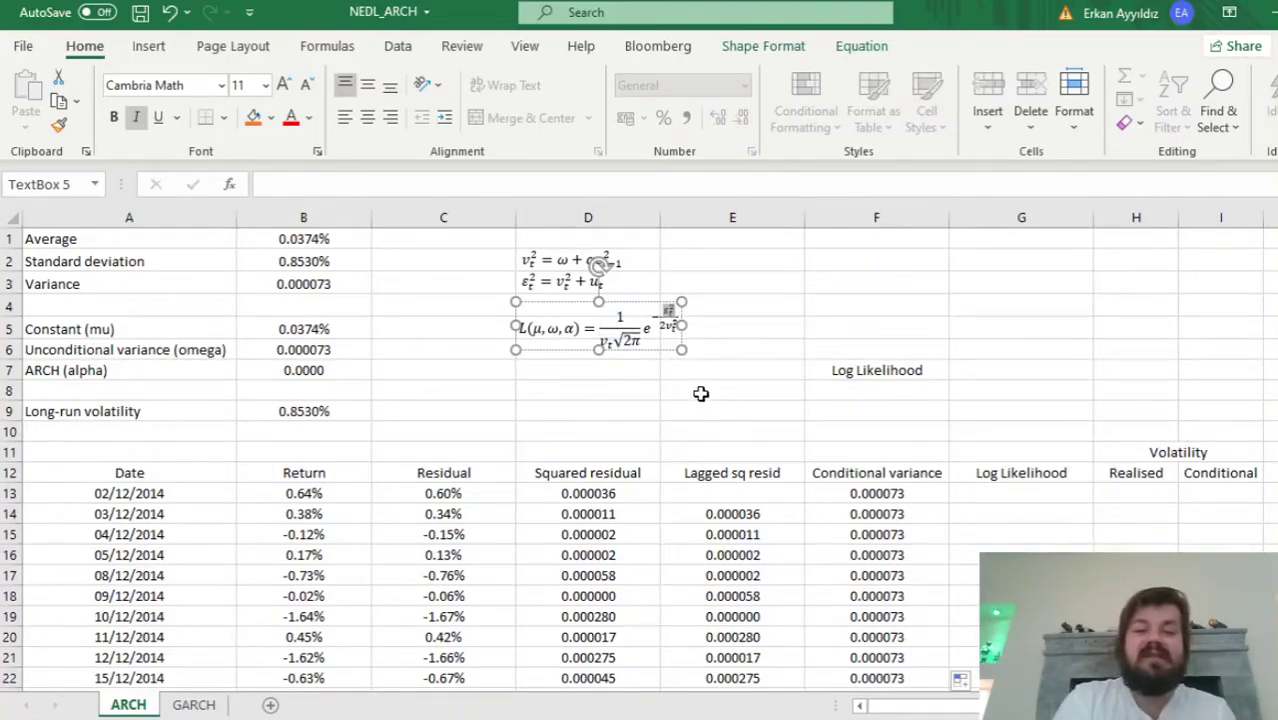
click(608, 342)
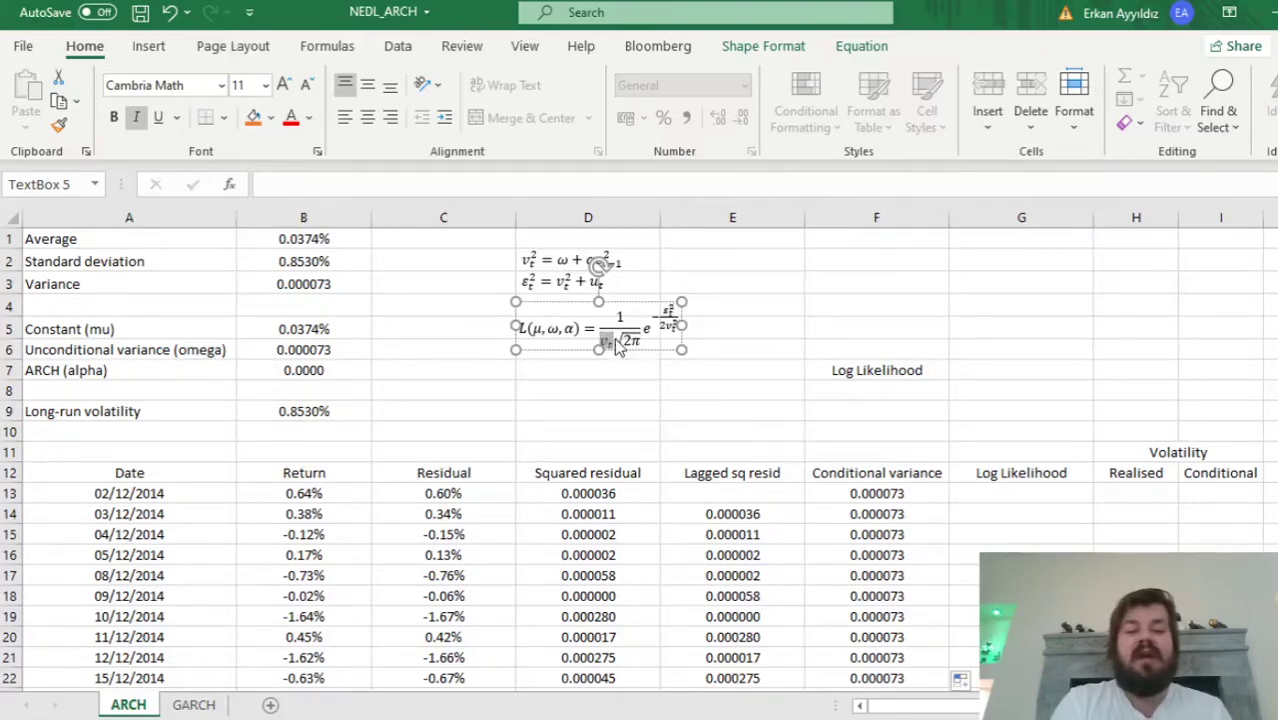
Examine the fraction and the exponential term on the right-hand side of the likelihood equation
click(613, 337)
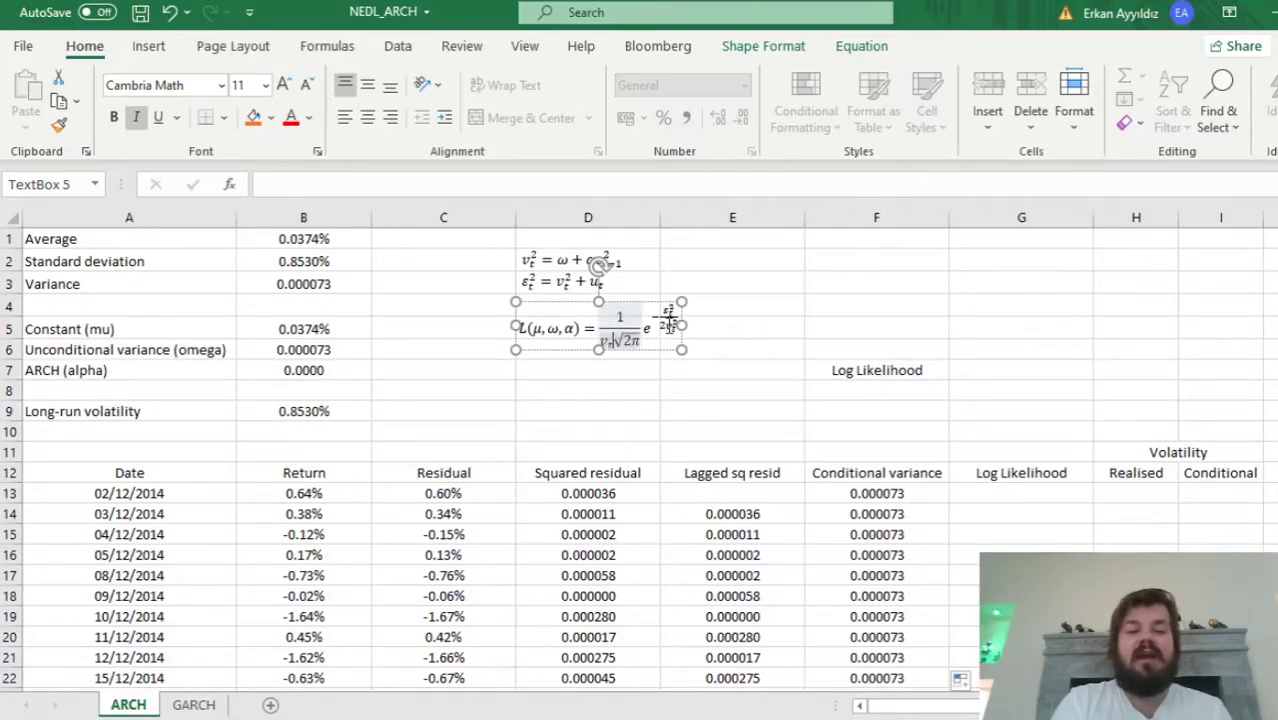
click(675, 330)
click(1000, 492)
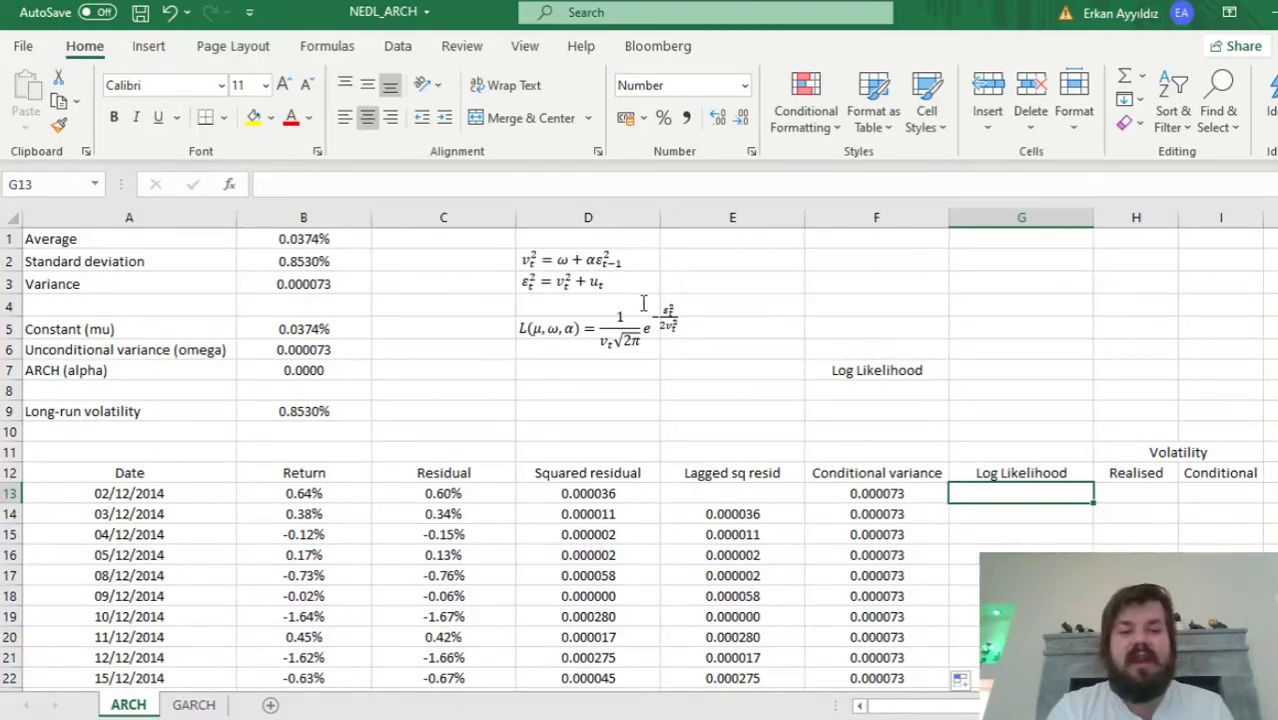
click(615, 313)
drag(630, 328, 661, 338)
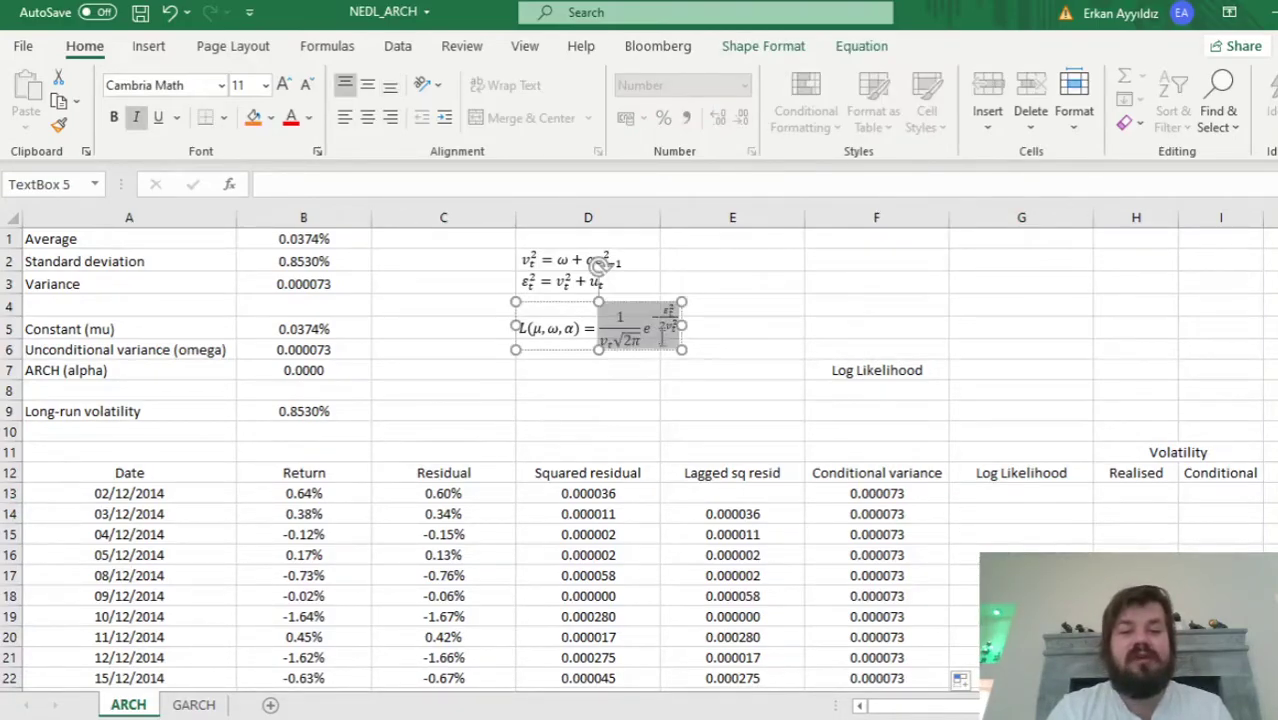
click(615, 384)
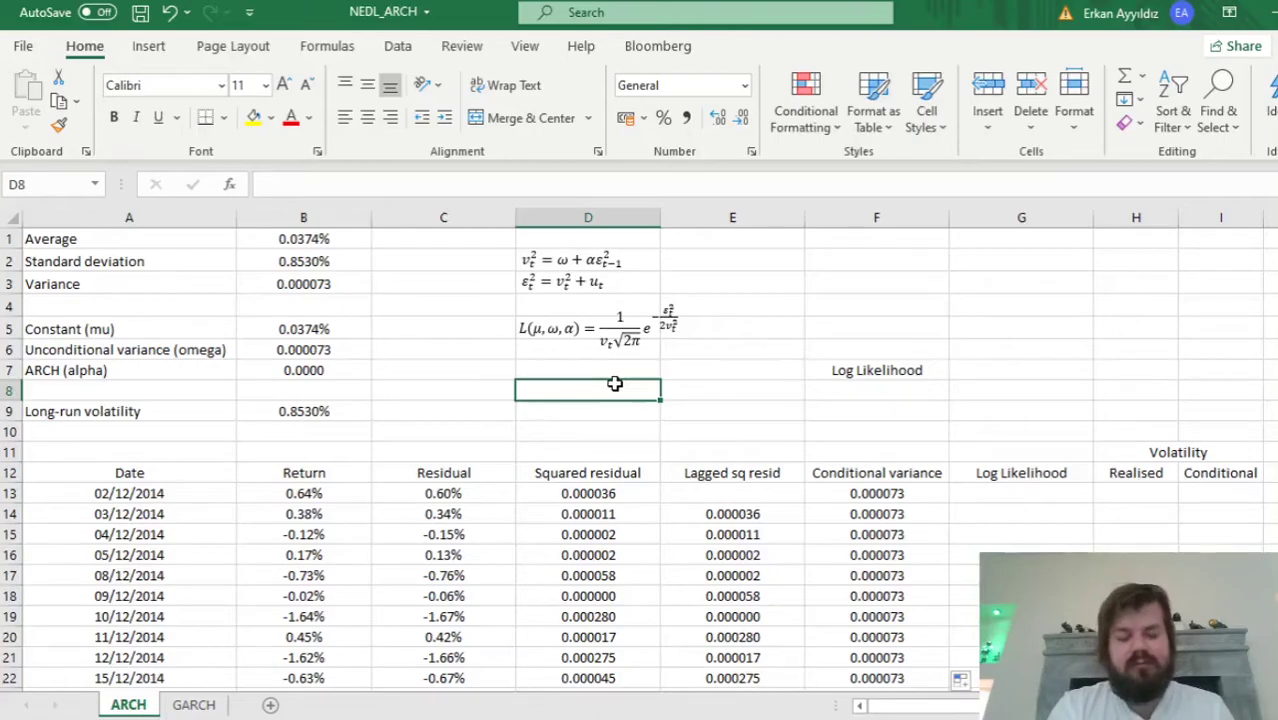
Calculate the log likelihood in G13 as =LN(1/SQRT(2*PI()*F13)*EXP(-D13/(2*F13))) and fill the formula down the column
click(1017, 496)
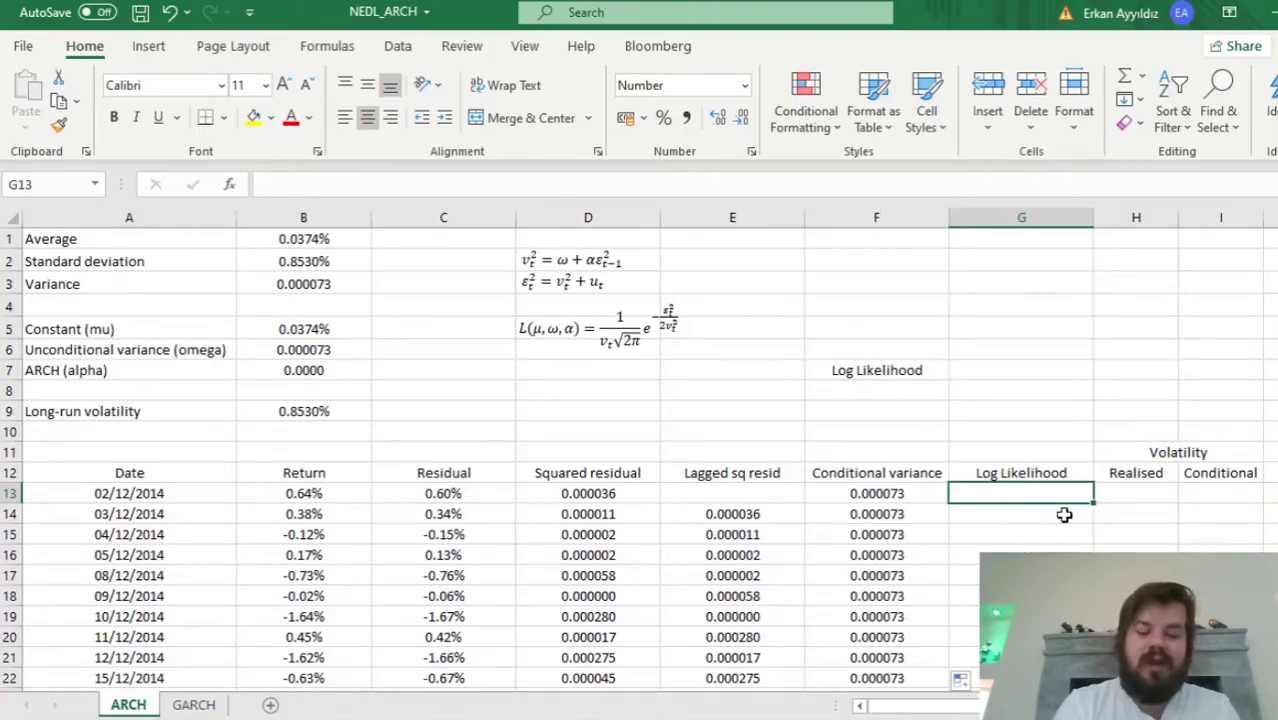
text(=)
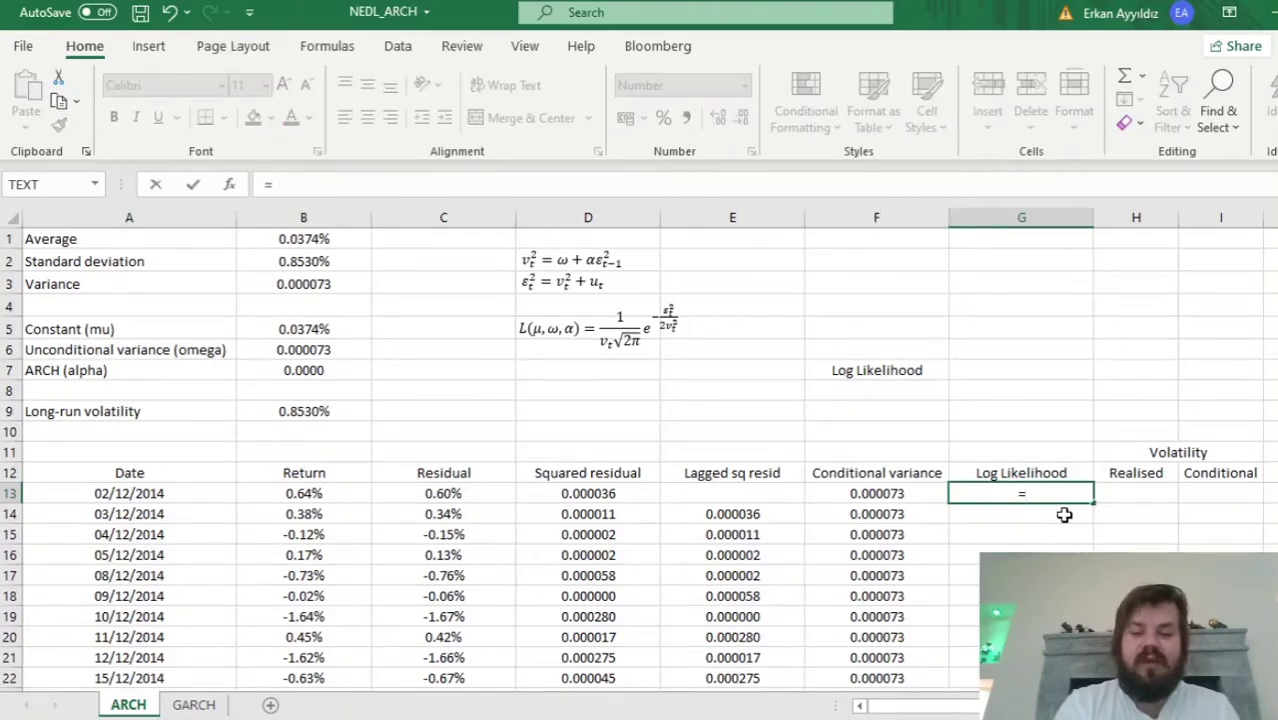
text(LN()
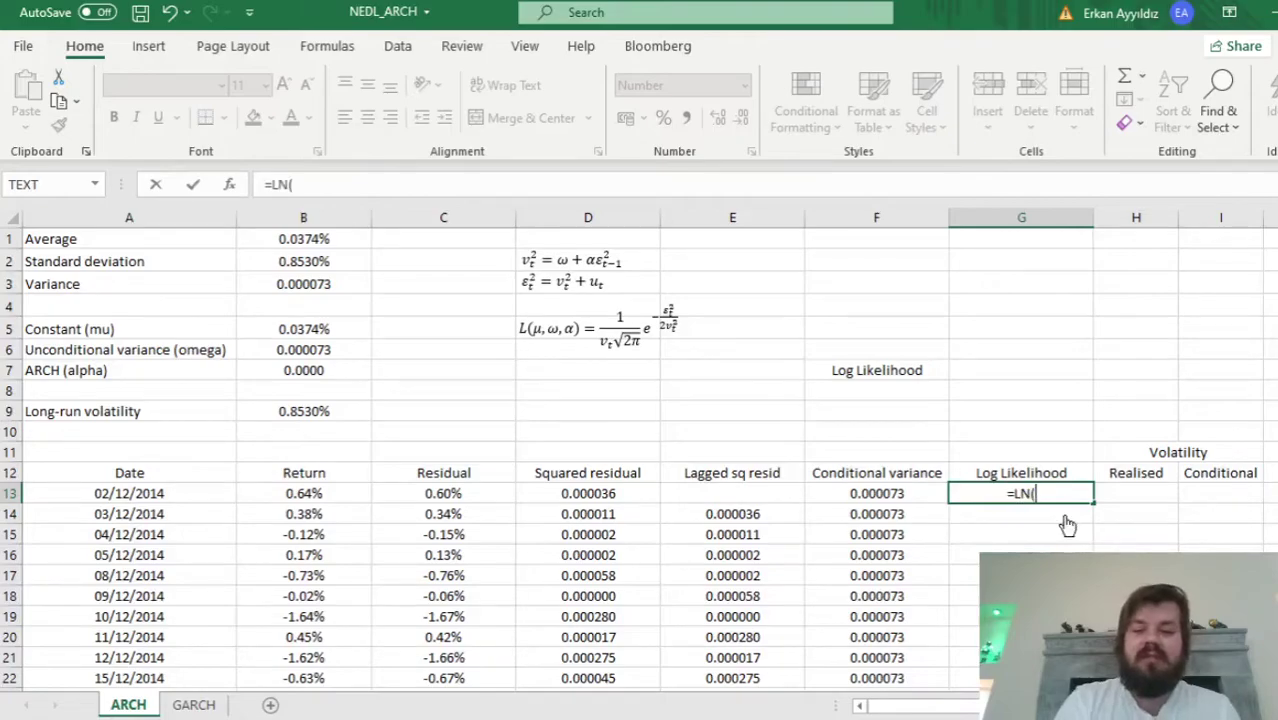
text(1/)
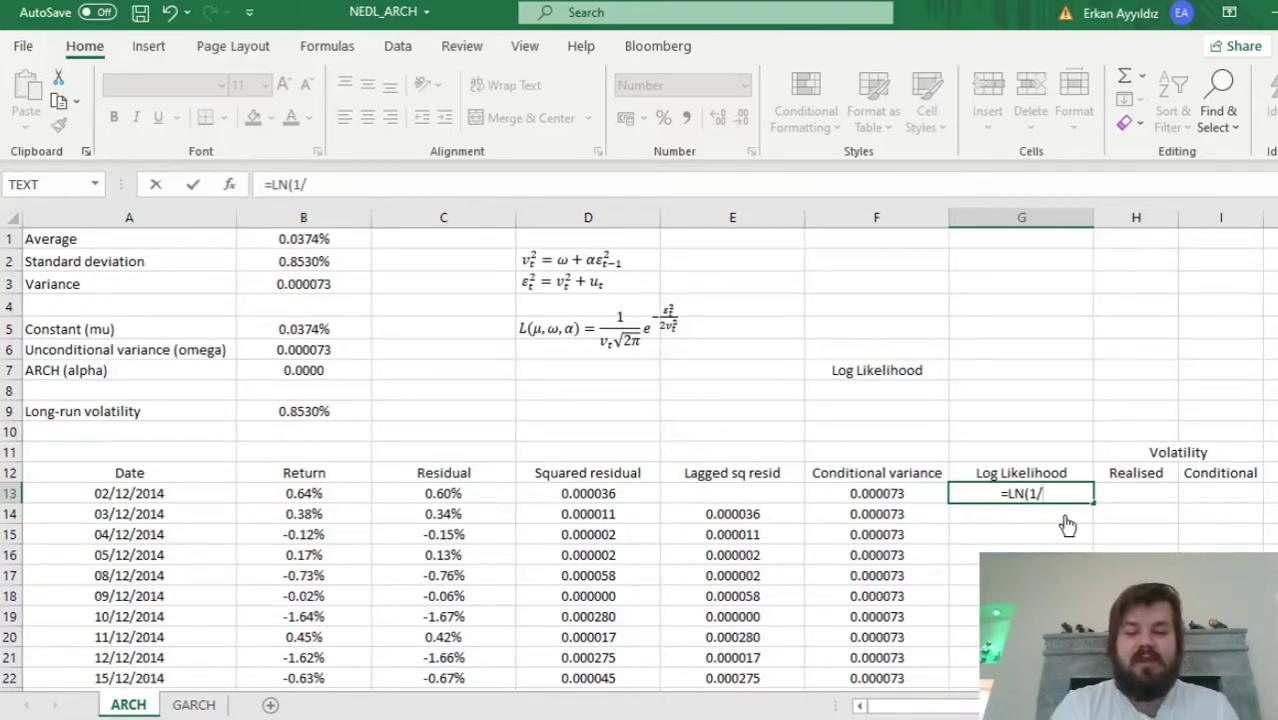
text(SQRT()
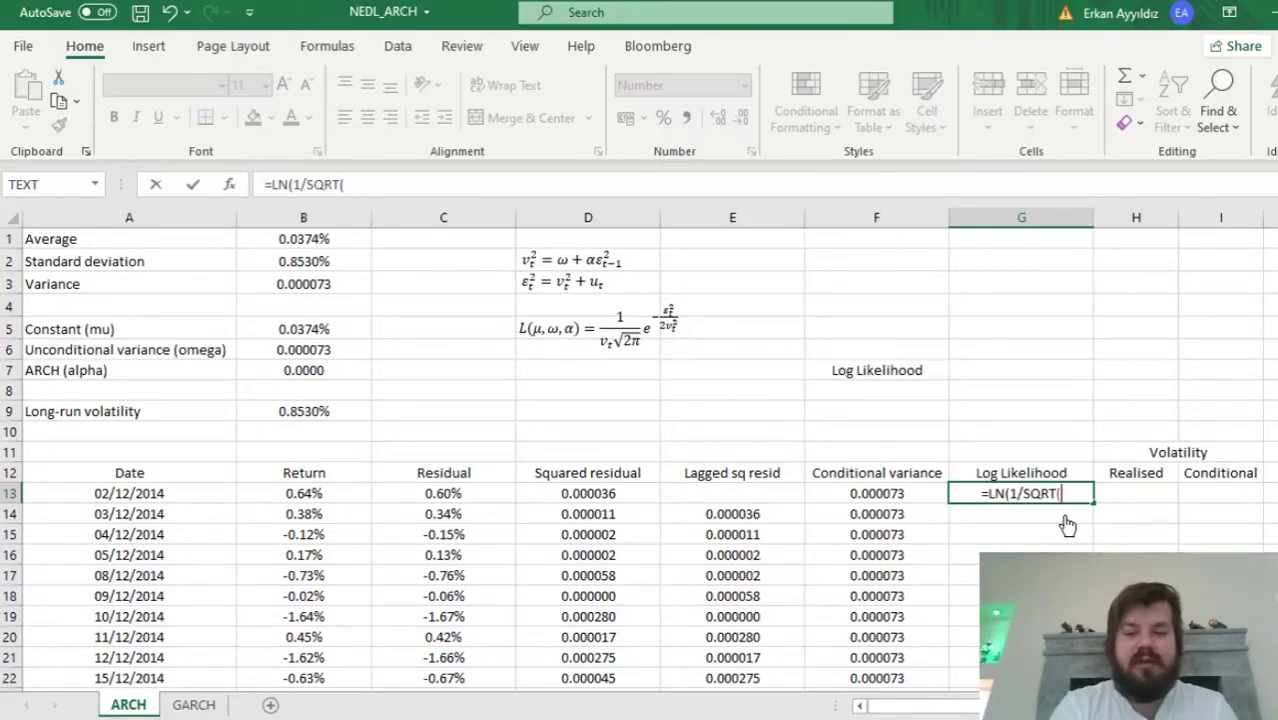
text(2*PI()*)
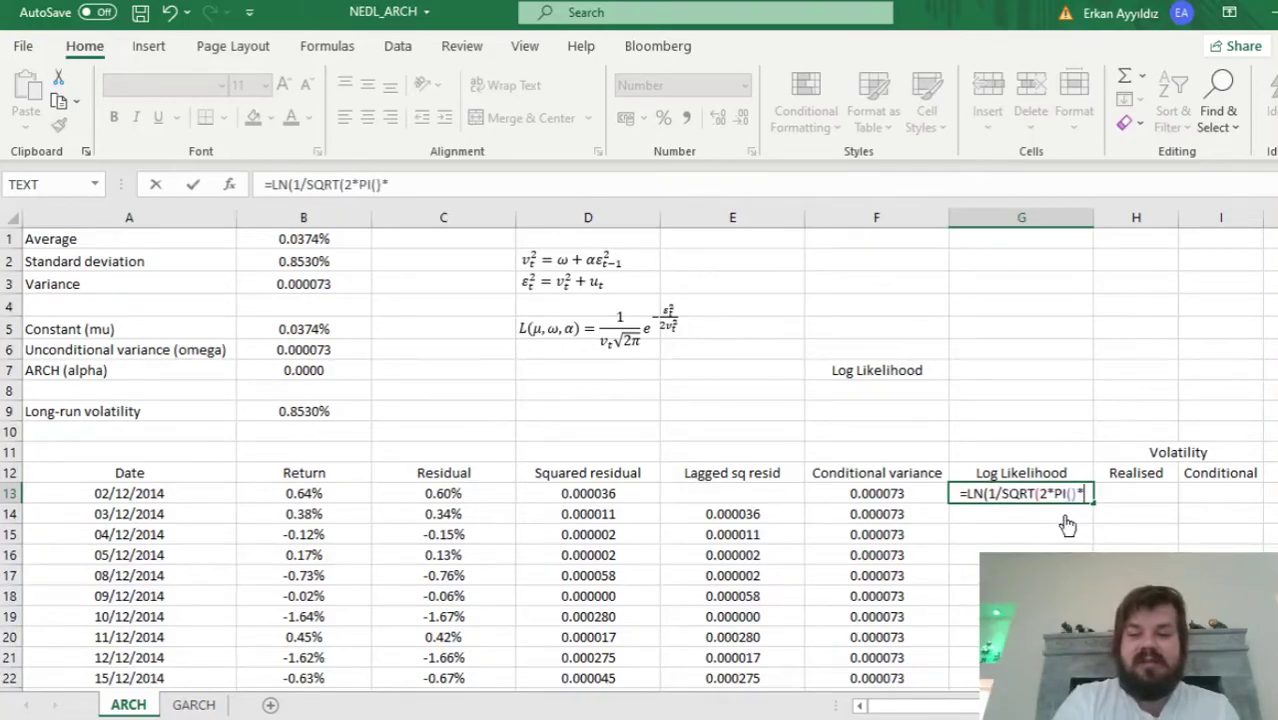
click(845, 490)
text())
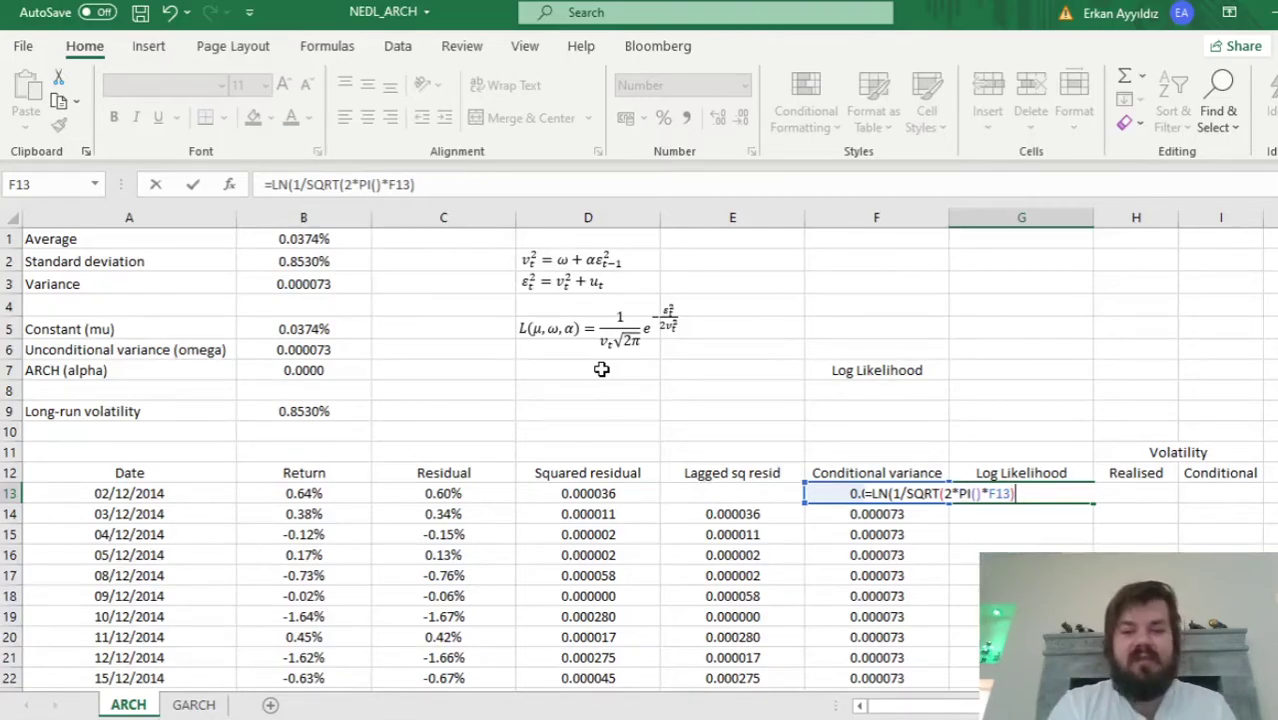
text(*EXP(-)
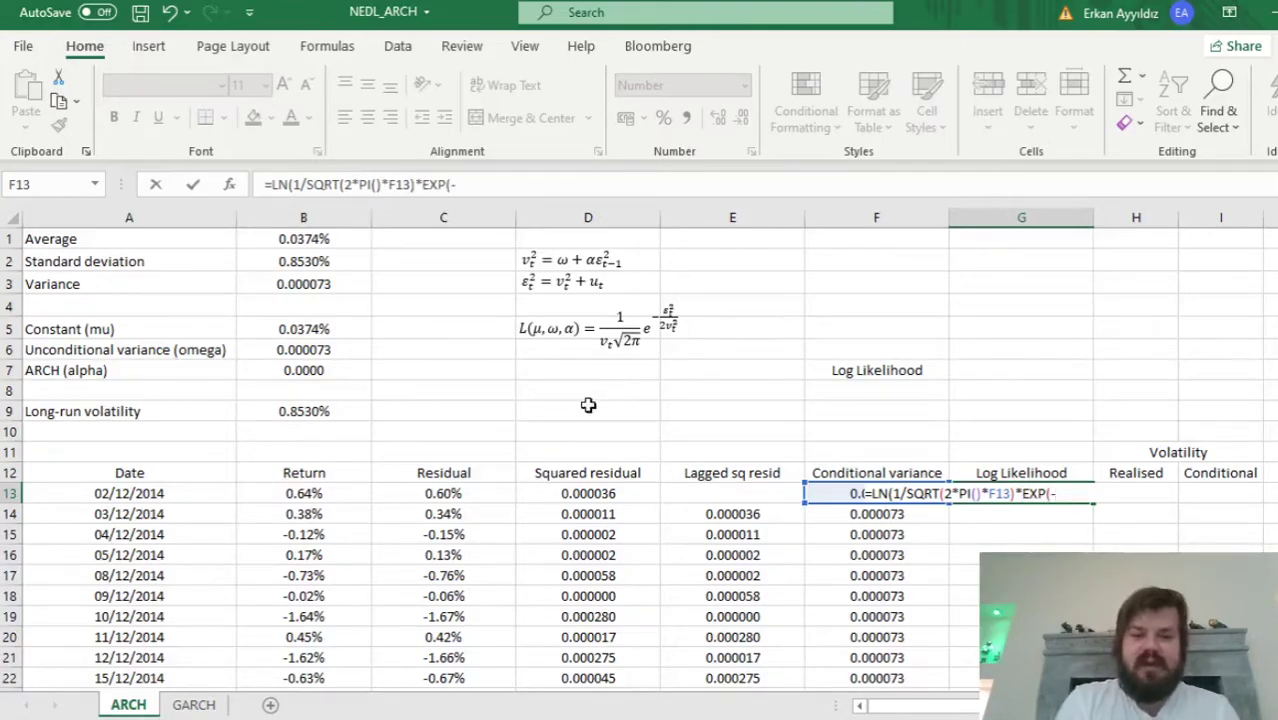
click(585, 494)
text(/(2*)
click(815, 493)
text())
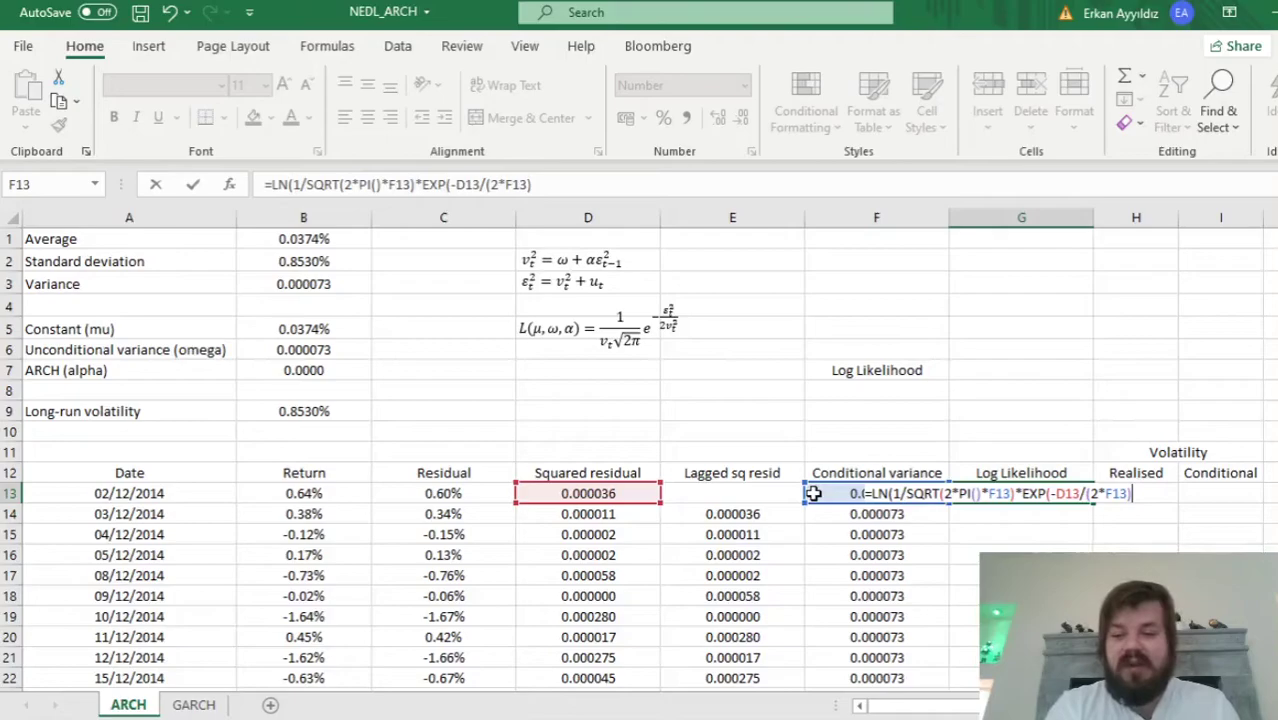
text()))
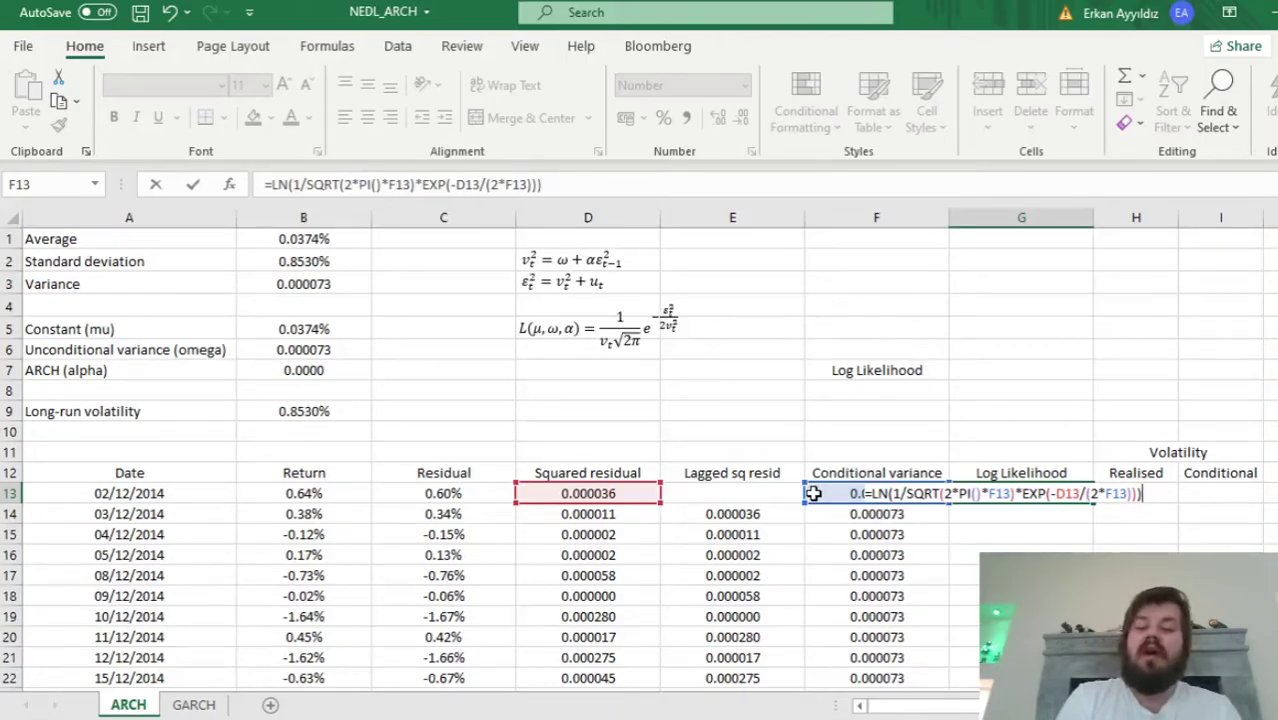
key(Return)
key(Up)
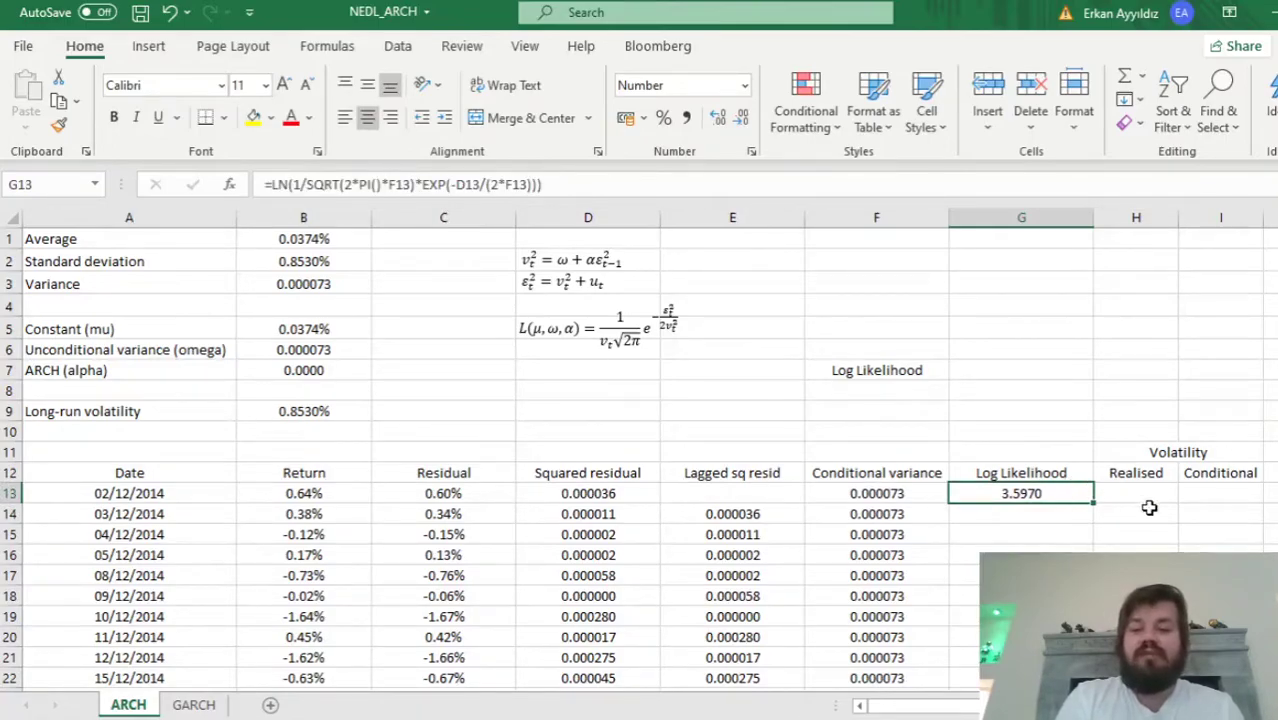
double_click(1094, 503)
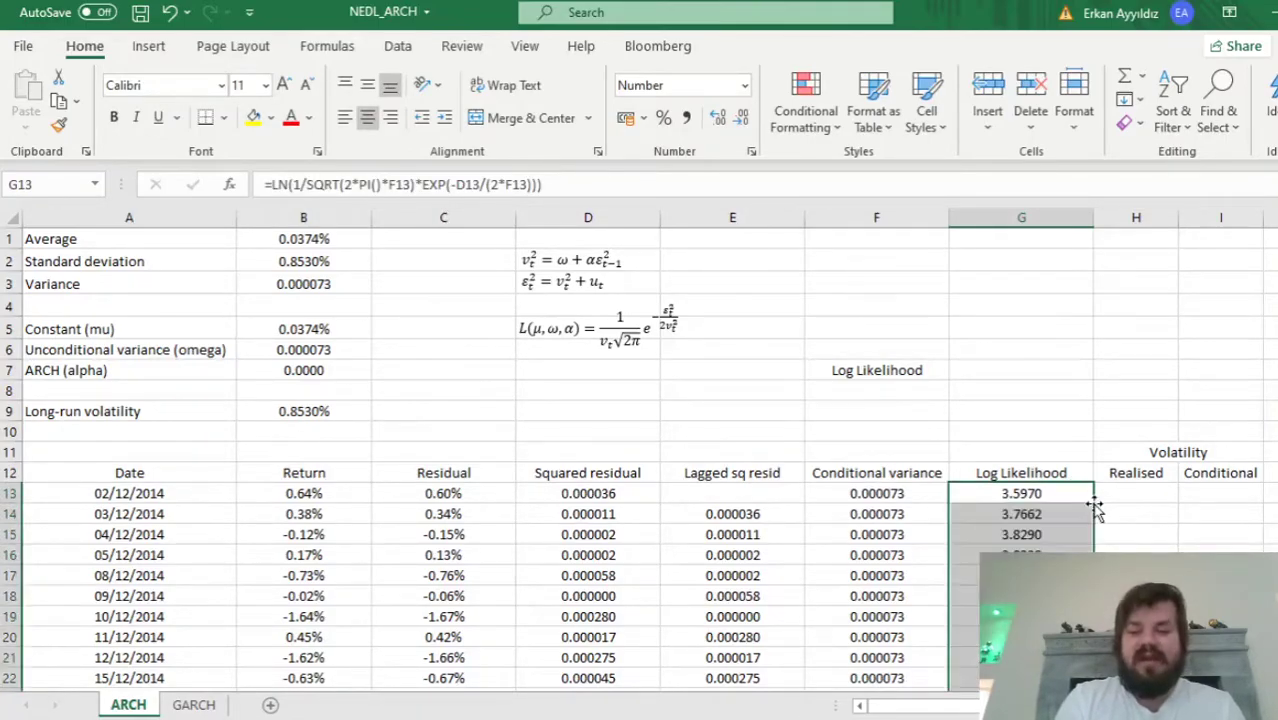
Total the daily log likelihoods in G7 with =SUM(G13:G1270)
click(1010, 370)
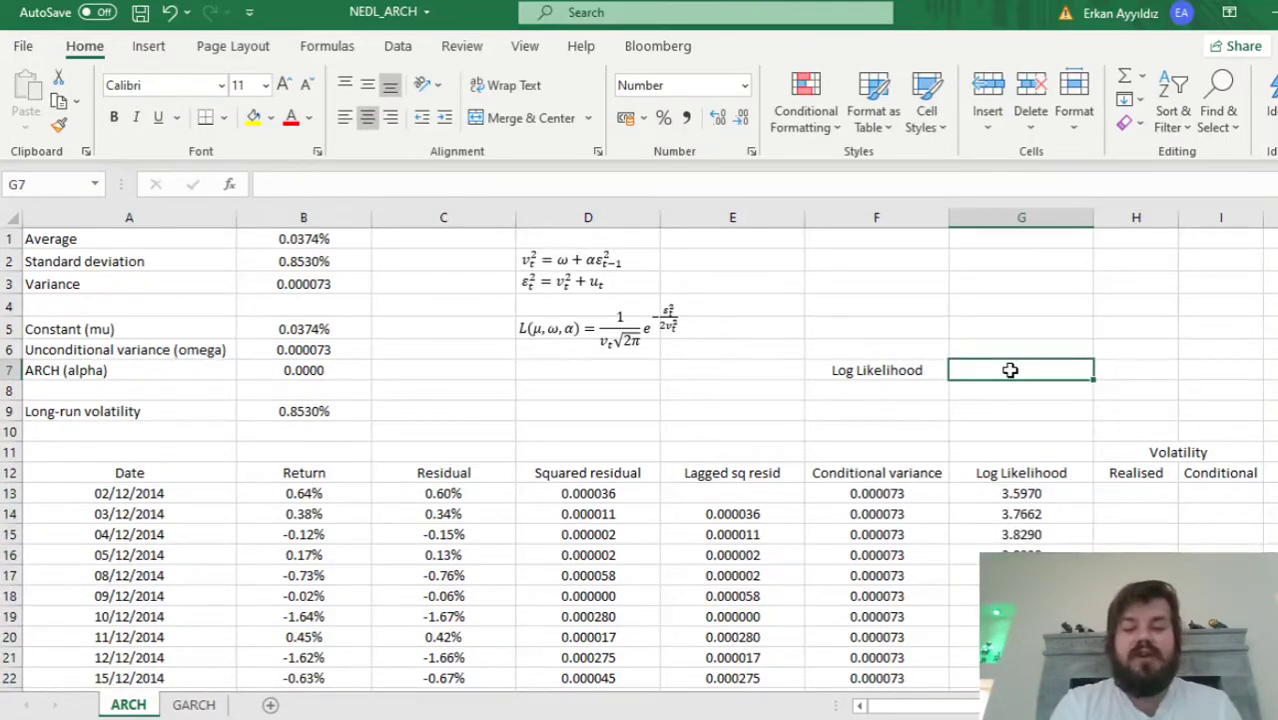
text(=SUM()
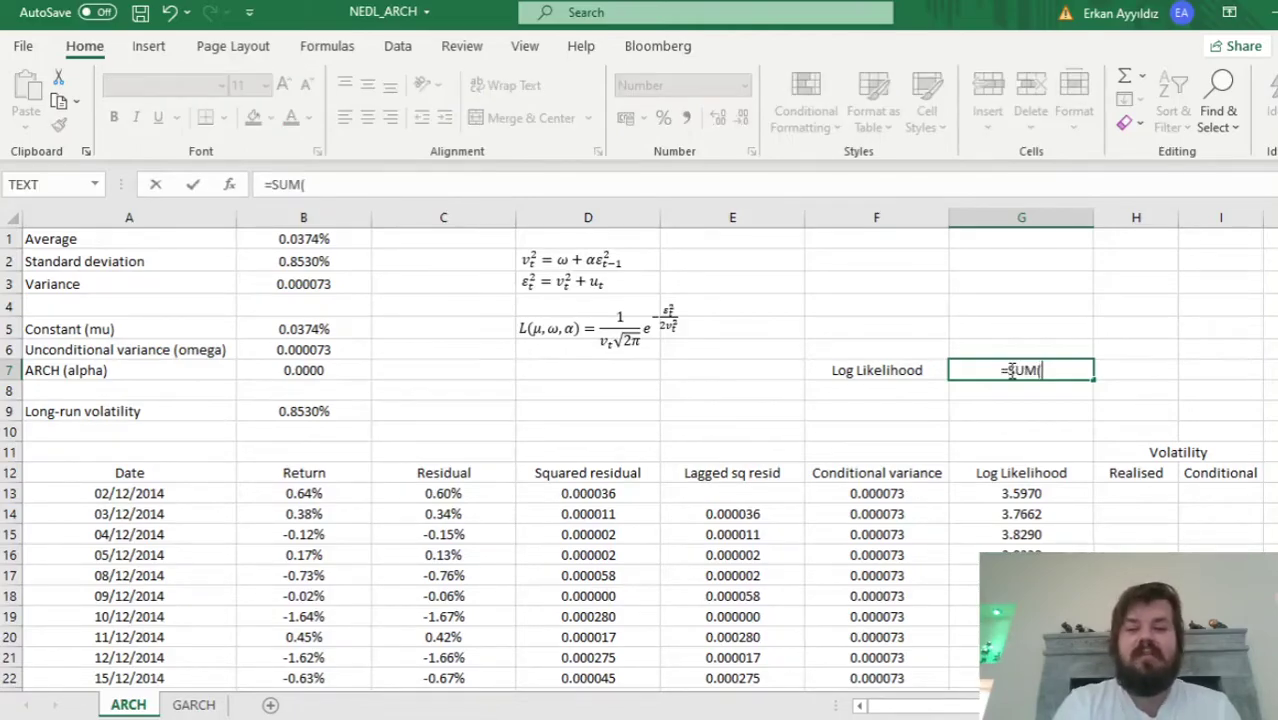
click(970, 500)
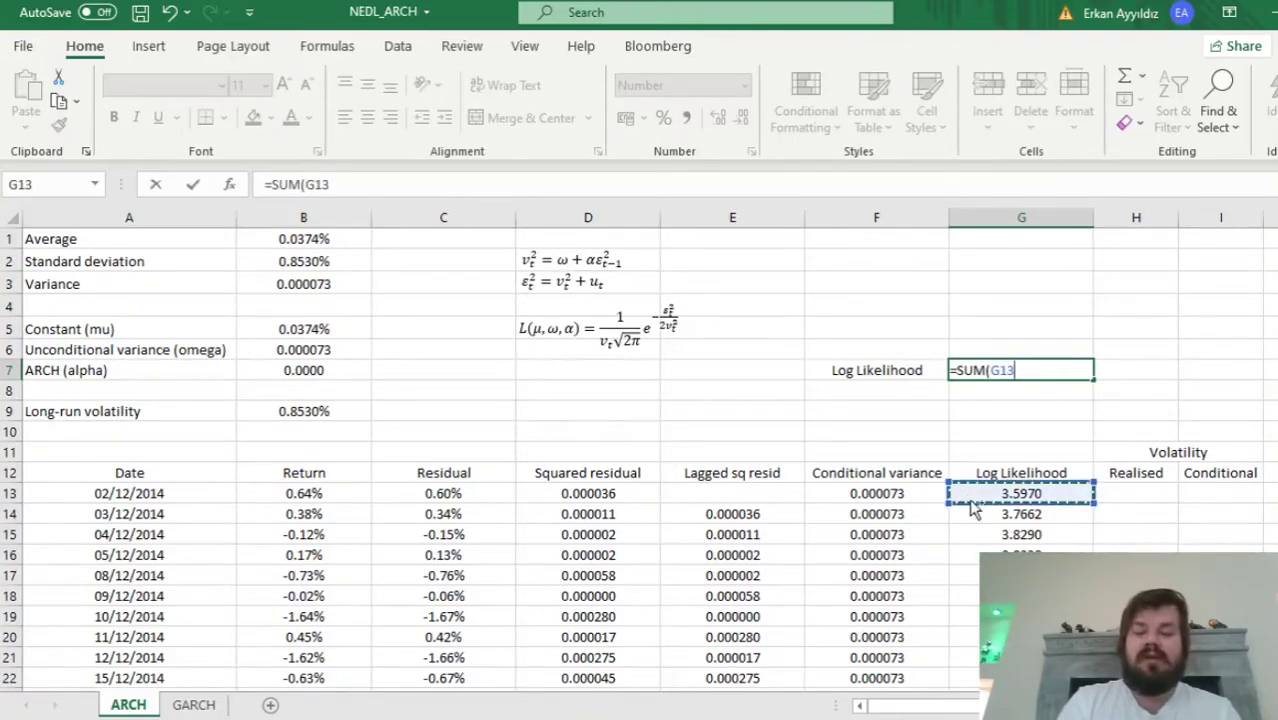
key(ctrl+shift+Down)
key(Return)
key(Up)
key(Up)
key(Up)
key(Up)
key(Up)
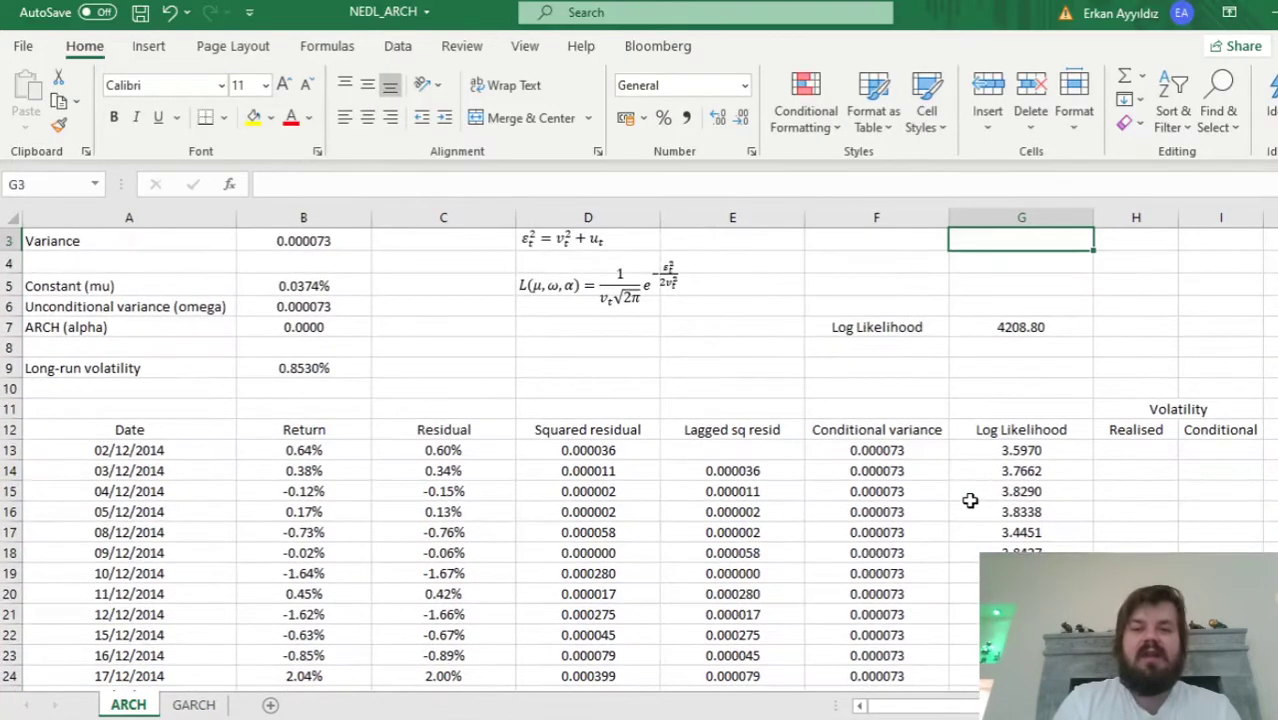
click(958, 328)
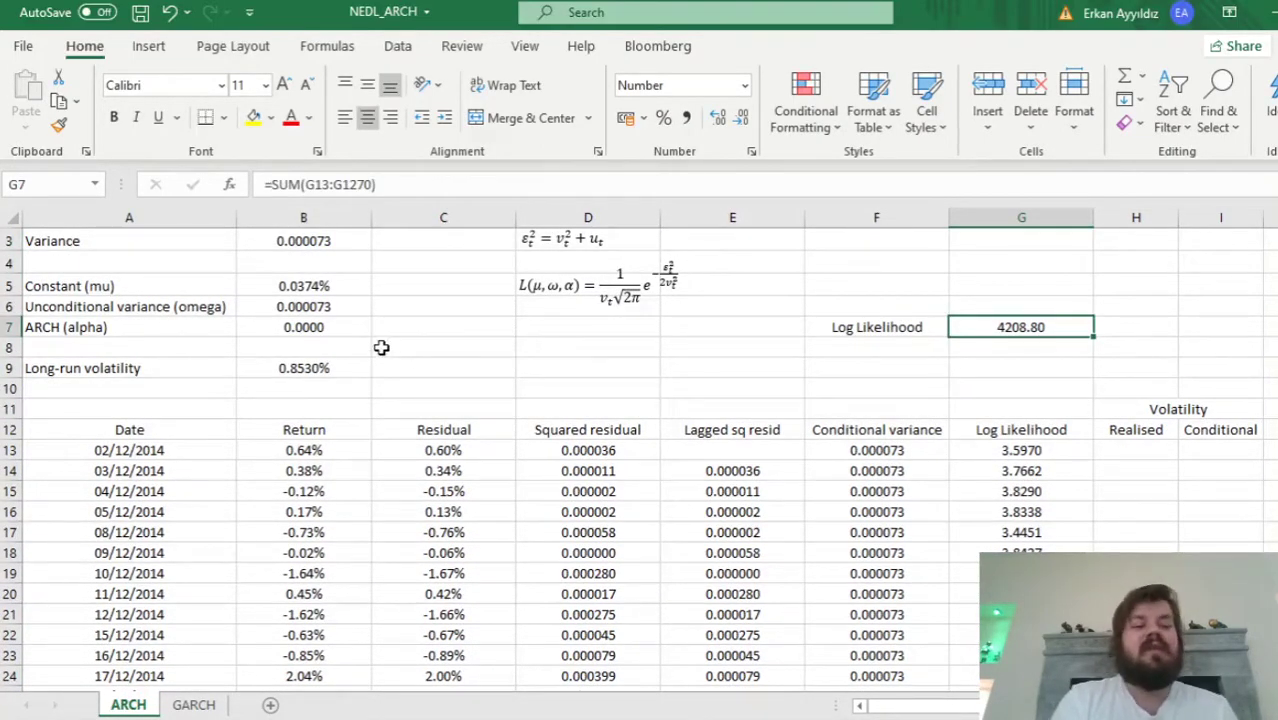
drag(255, 286, 260, 327)
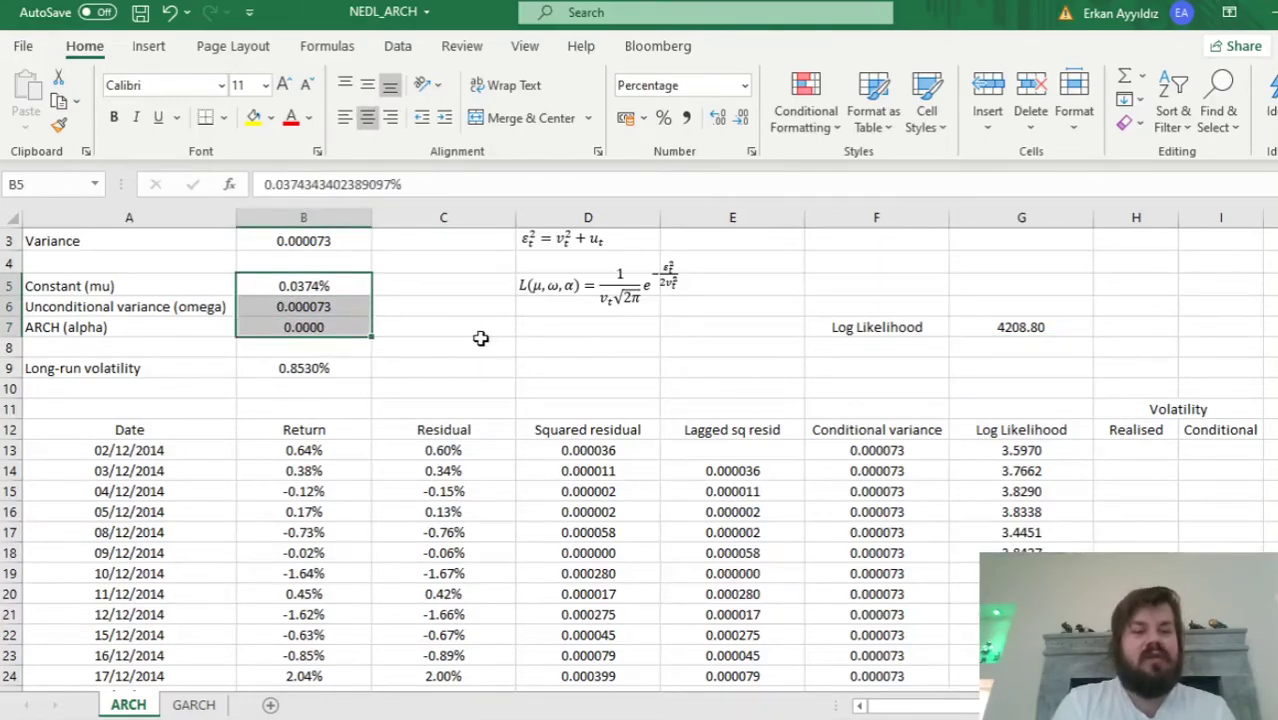
click(780, 343)
scroll(780, 343, up, 1)
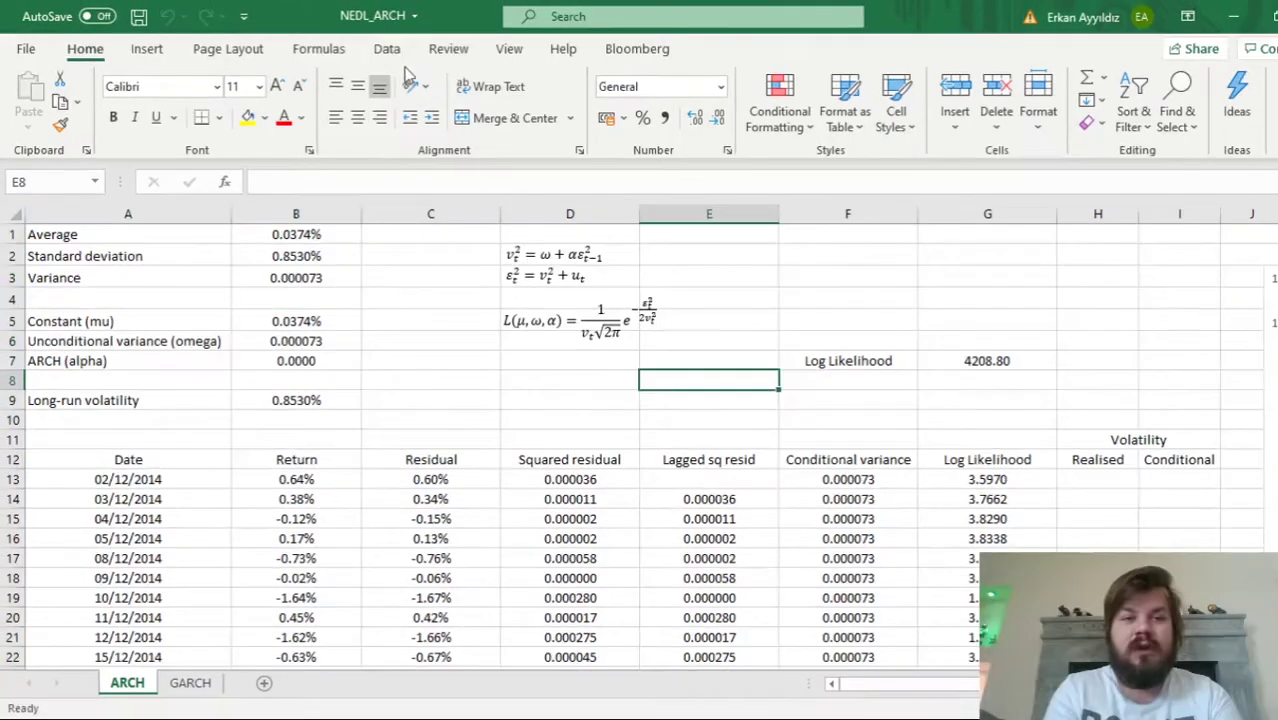
Start Solver and replace its objective with the total log likelihood cell G7
click(397, 46)
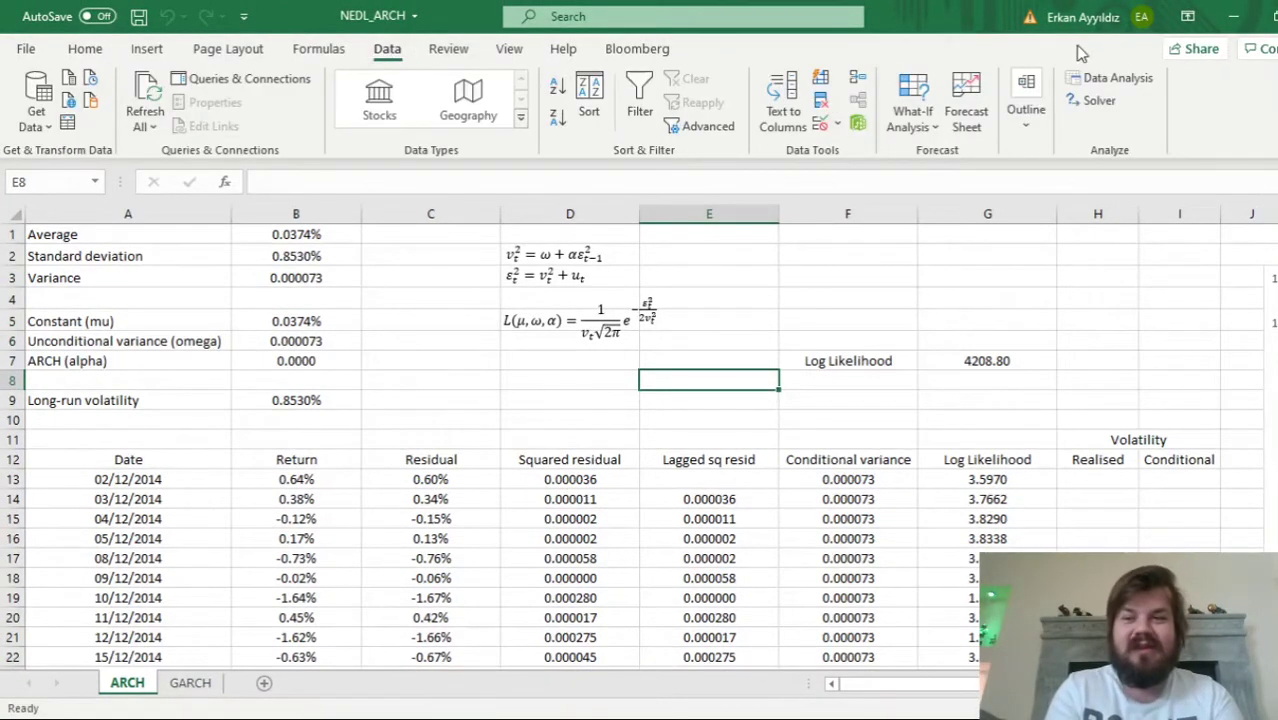
click(1095, 108)
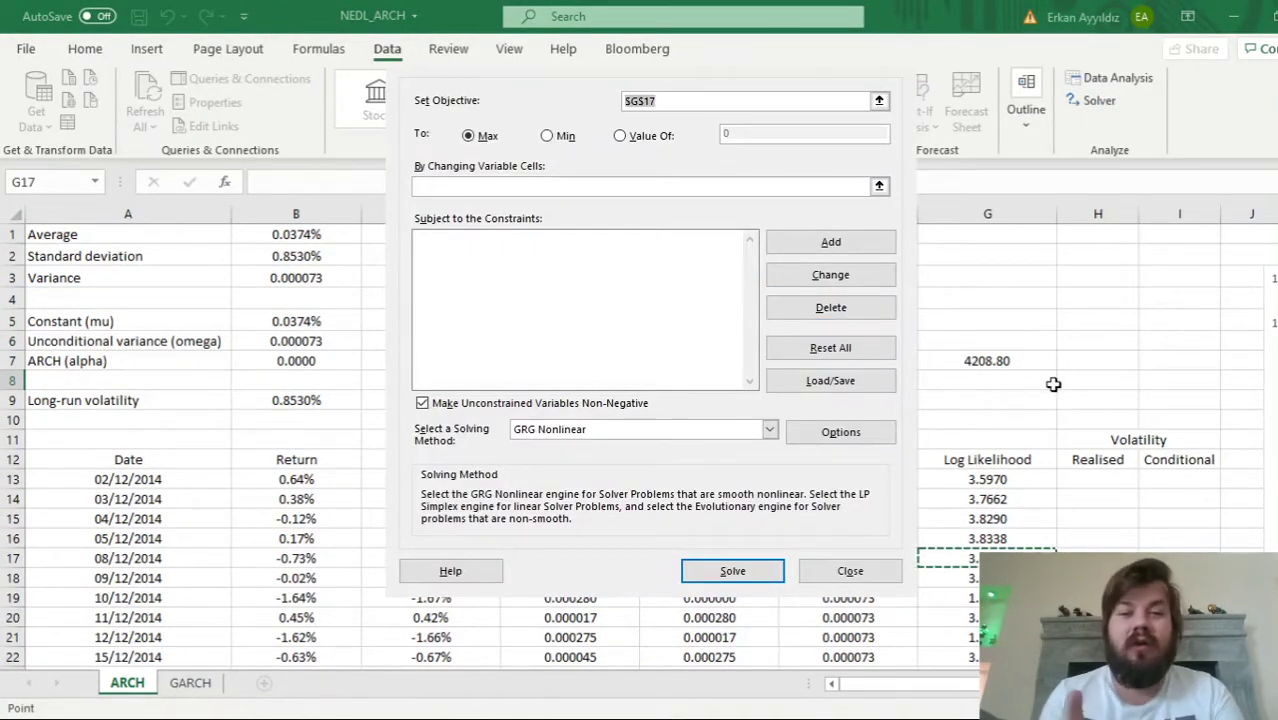
click(670, 102)
key(BackSpace)
key(BackSpace)
key(BackSpace)
key(BackSpace)
key(BackSpace)
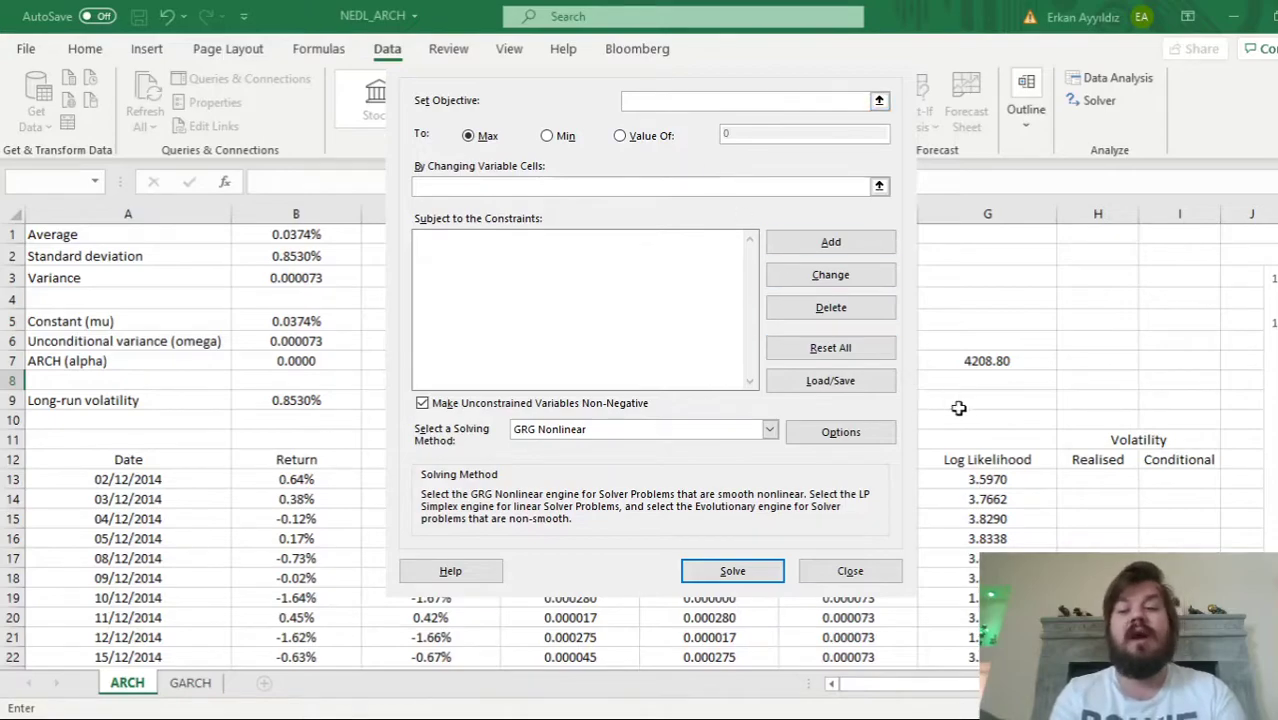
click(962, 364)
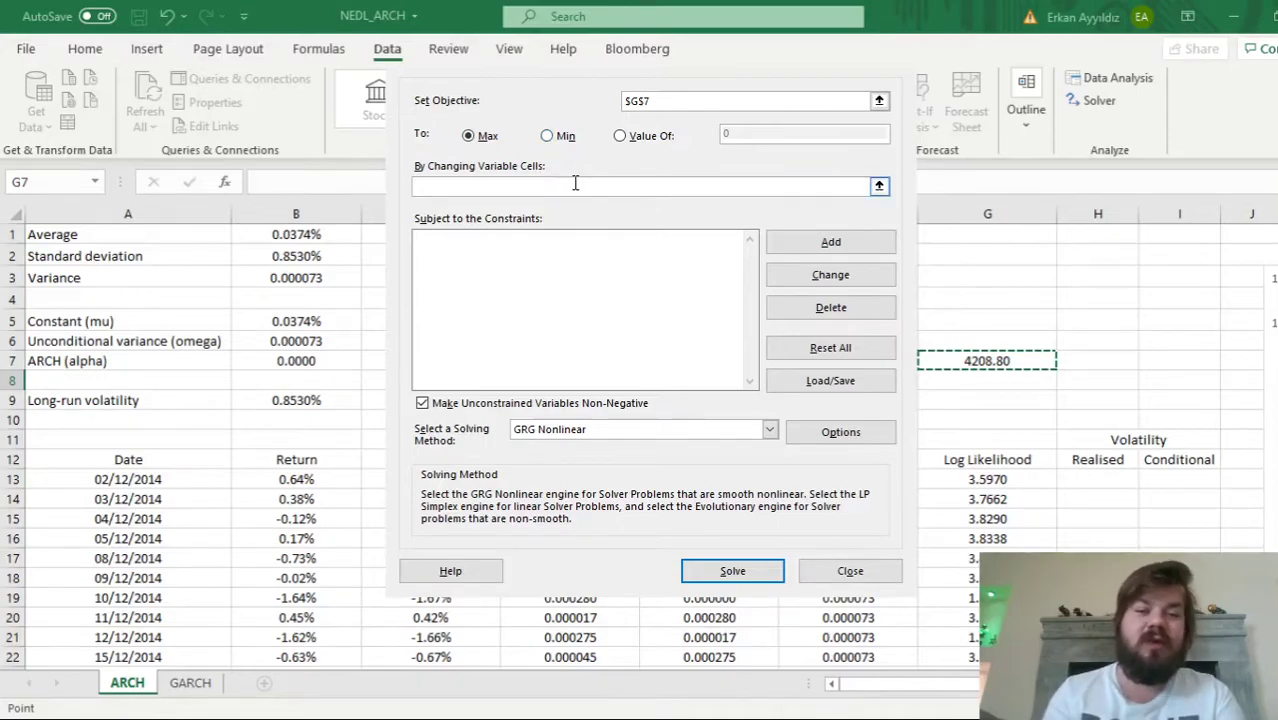
Set the Solver variable cells to the parameters B5:B7 and stop forcing unconstrained variables to be non-negative
click(486, 190)
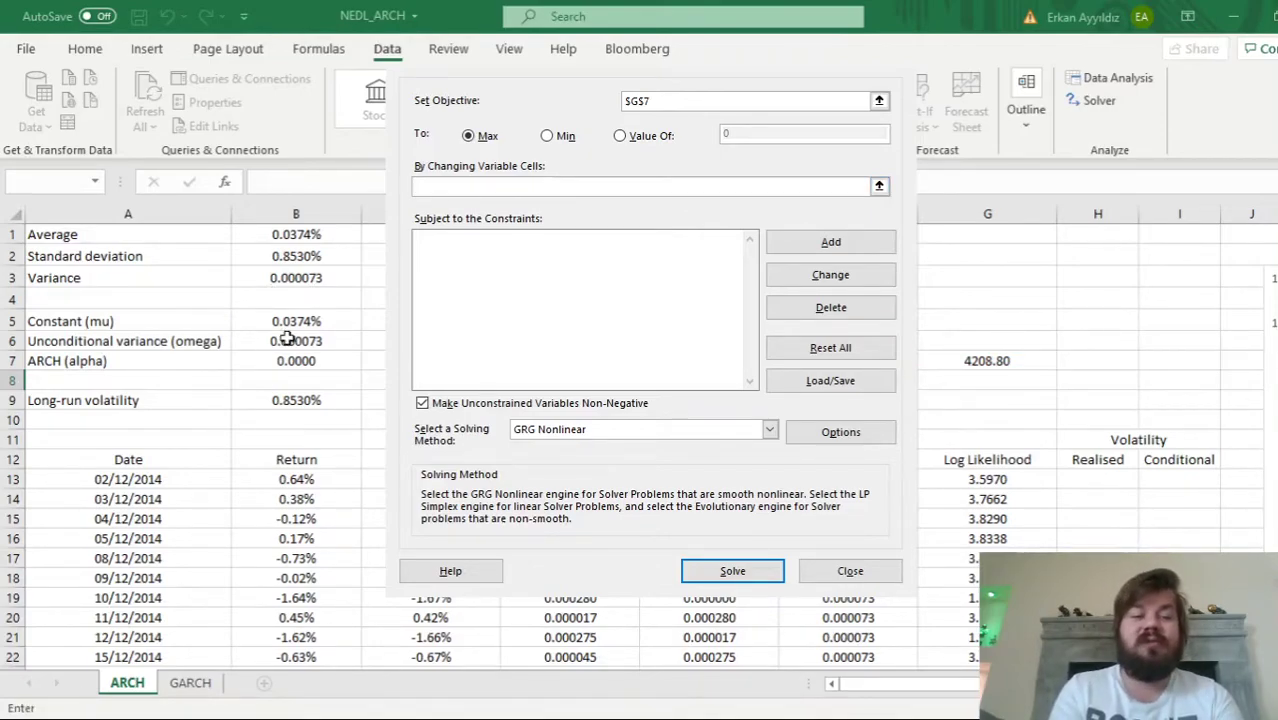
drag(268, 318, 270, 360)
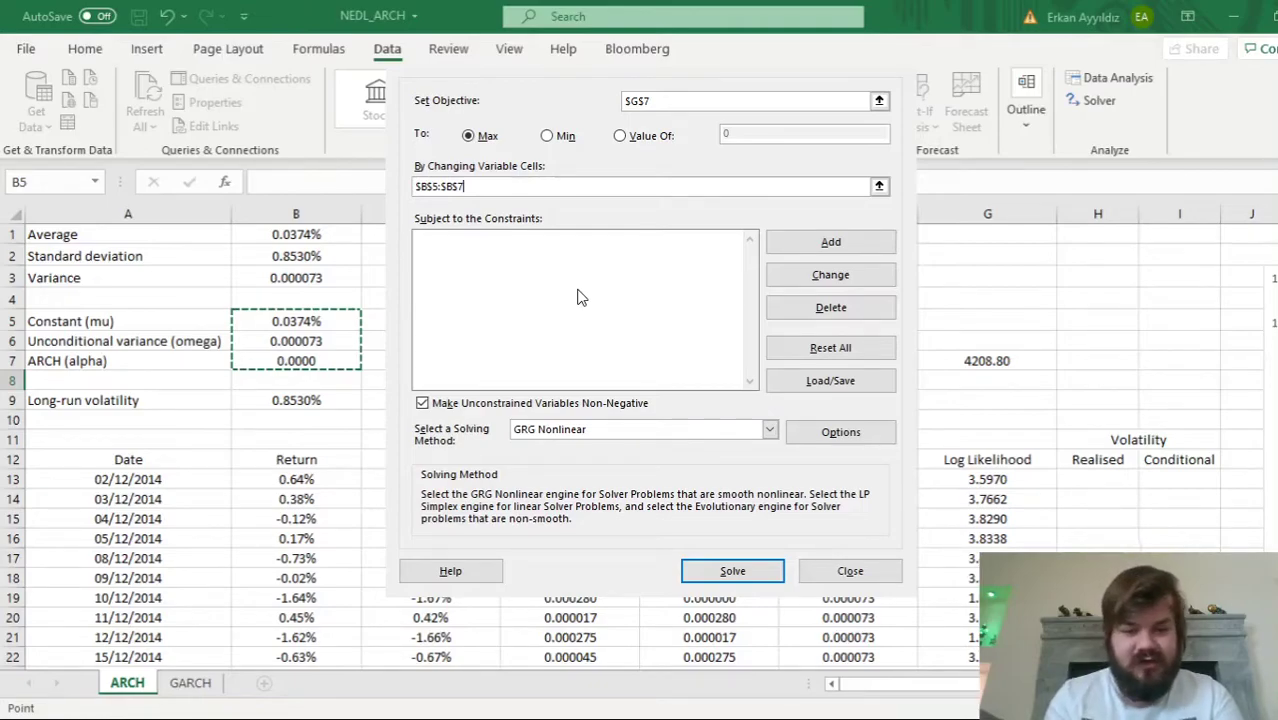
click(422, 404)
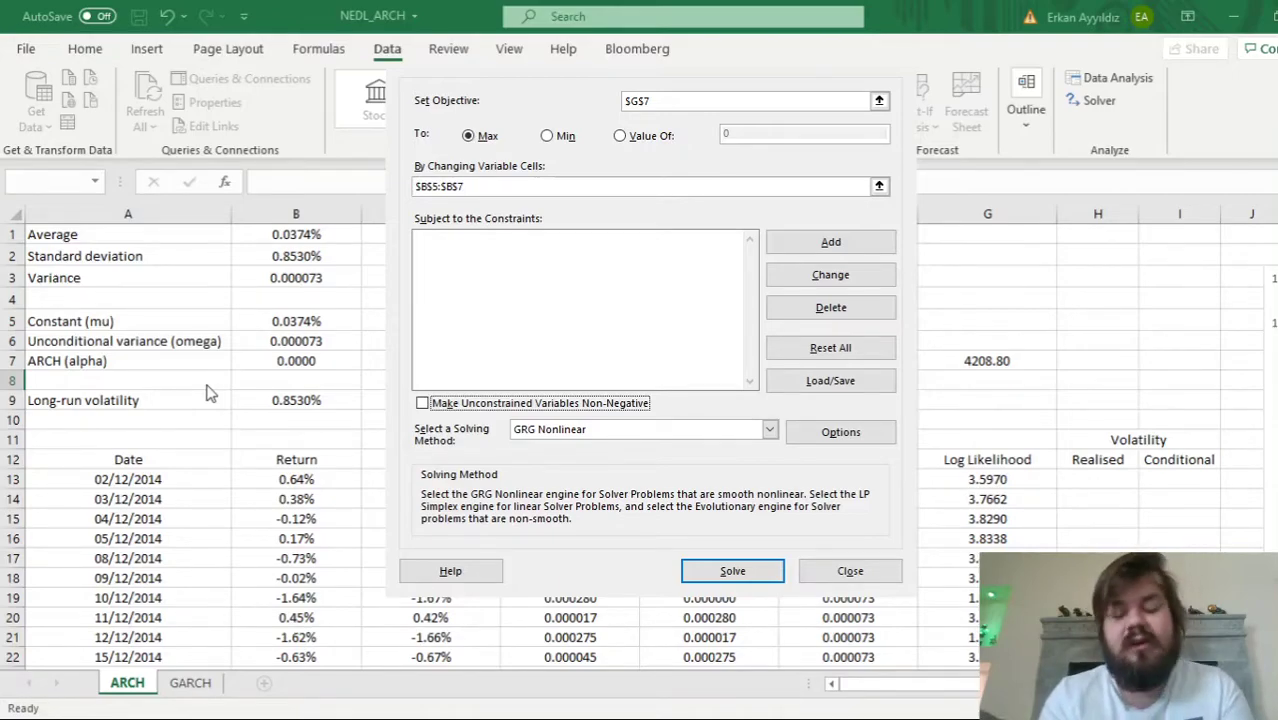
Add a Solver constraint requiring omega in B6 to be greater than or equal to 0.000001
click(796, 251)
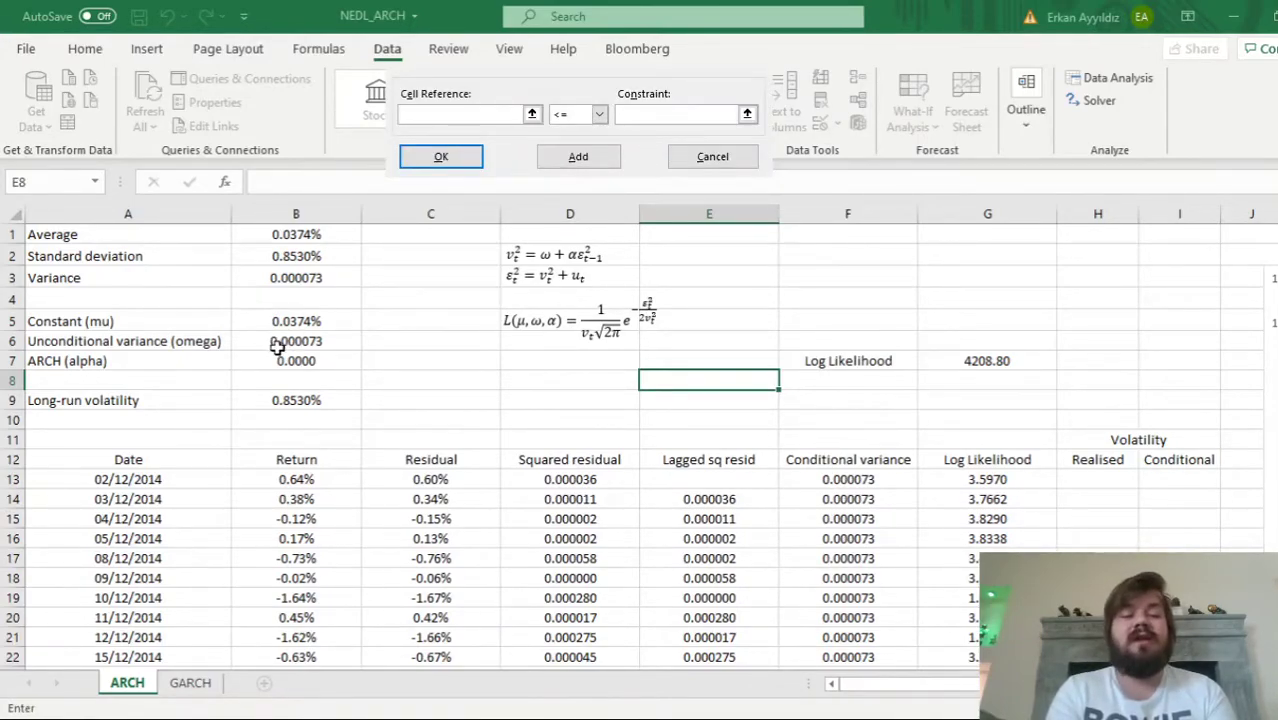
click(276, 341)
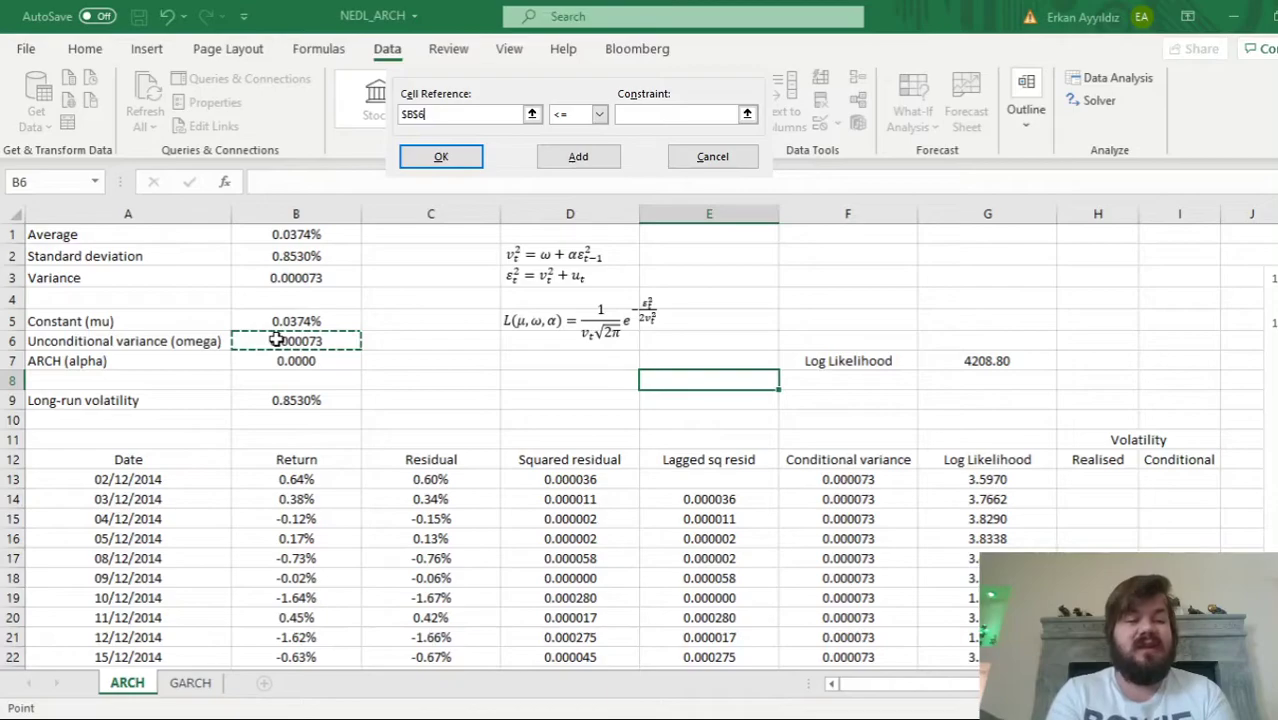
click(588, 115)
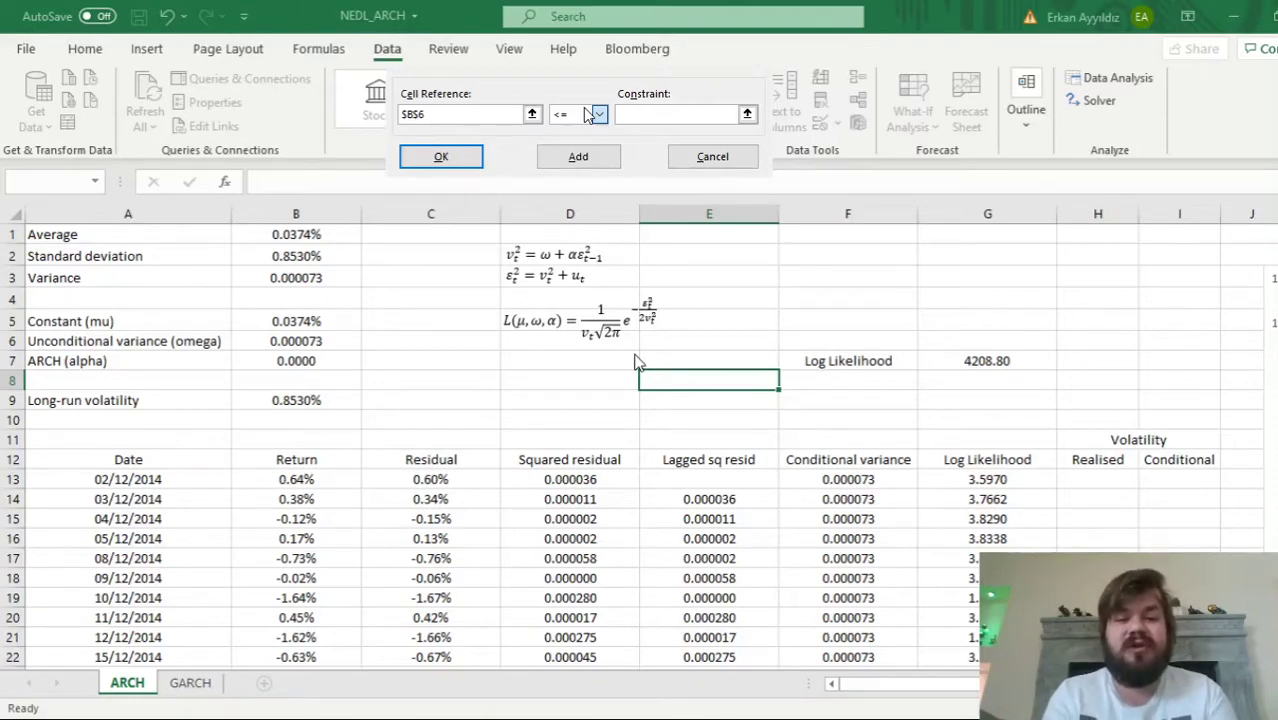
click(557, 158)
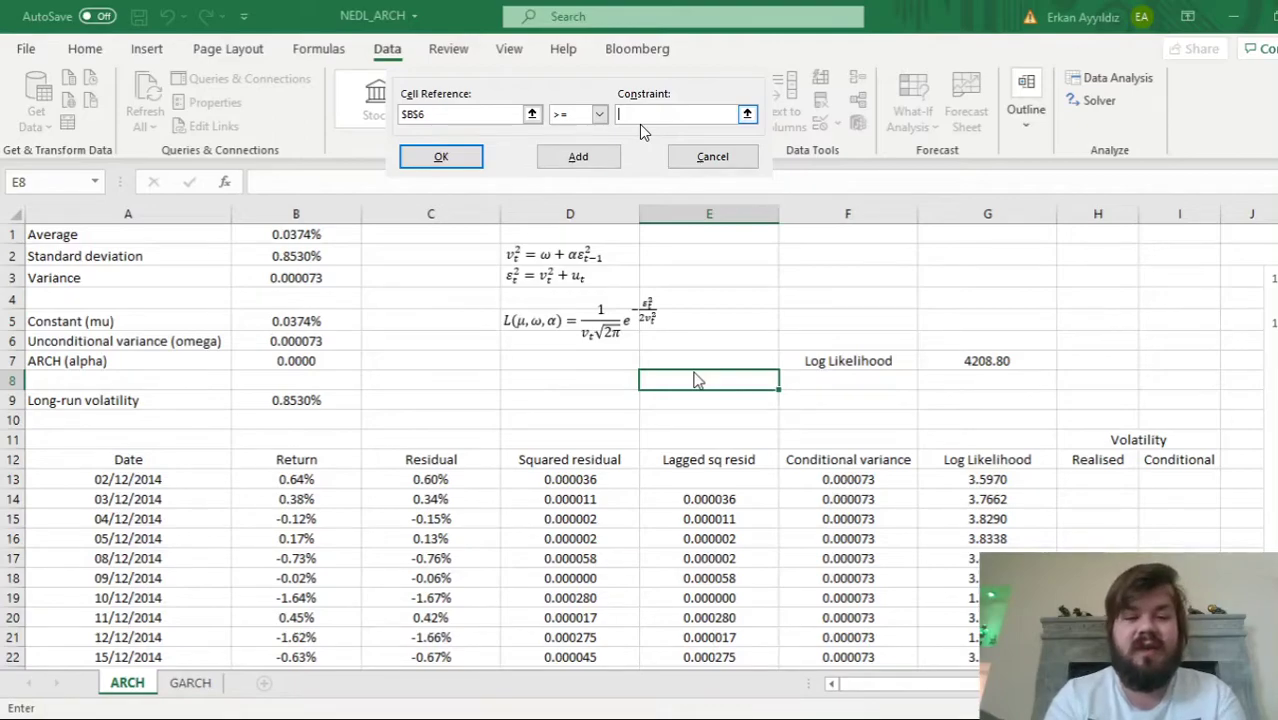
text(0.000001)
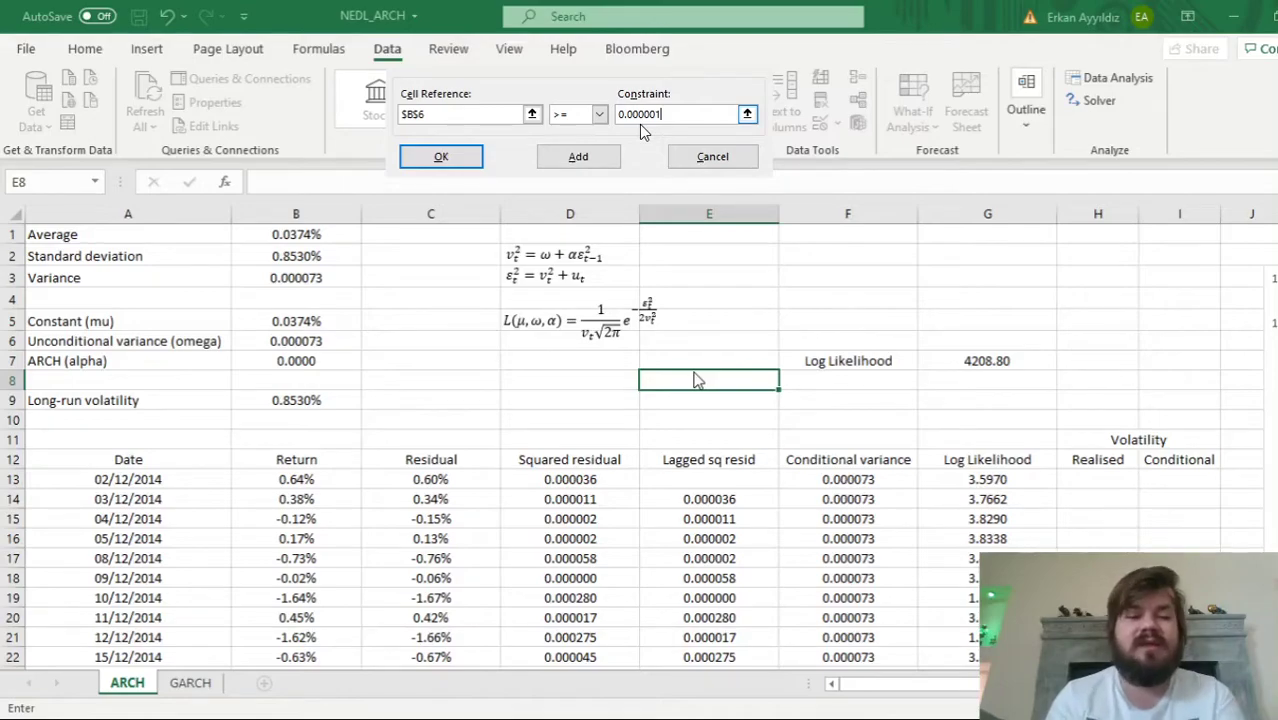
click(441, 157)
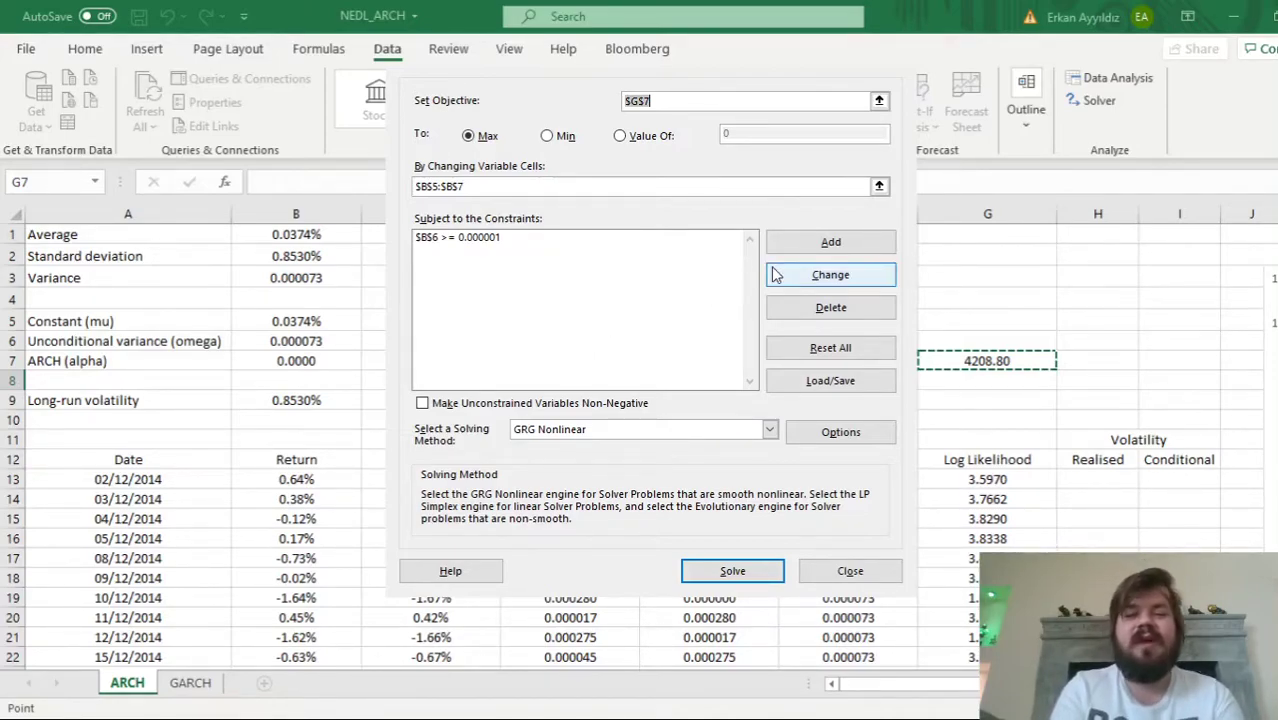
Add a Solver constraint requiring alpha in B7 to be greater than or equal to 0
click(830, 243)
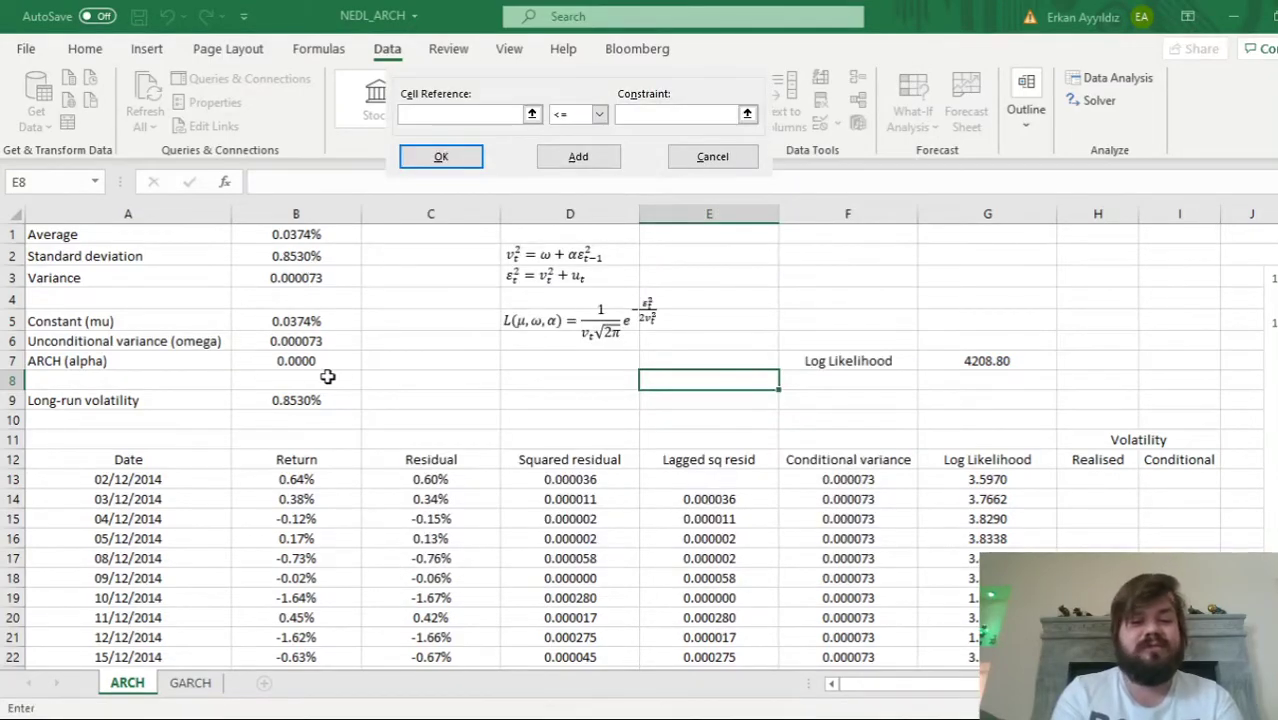
click(282, 362)
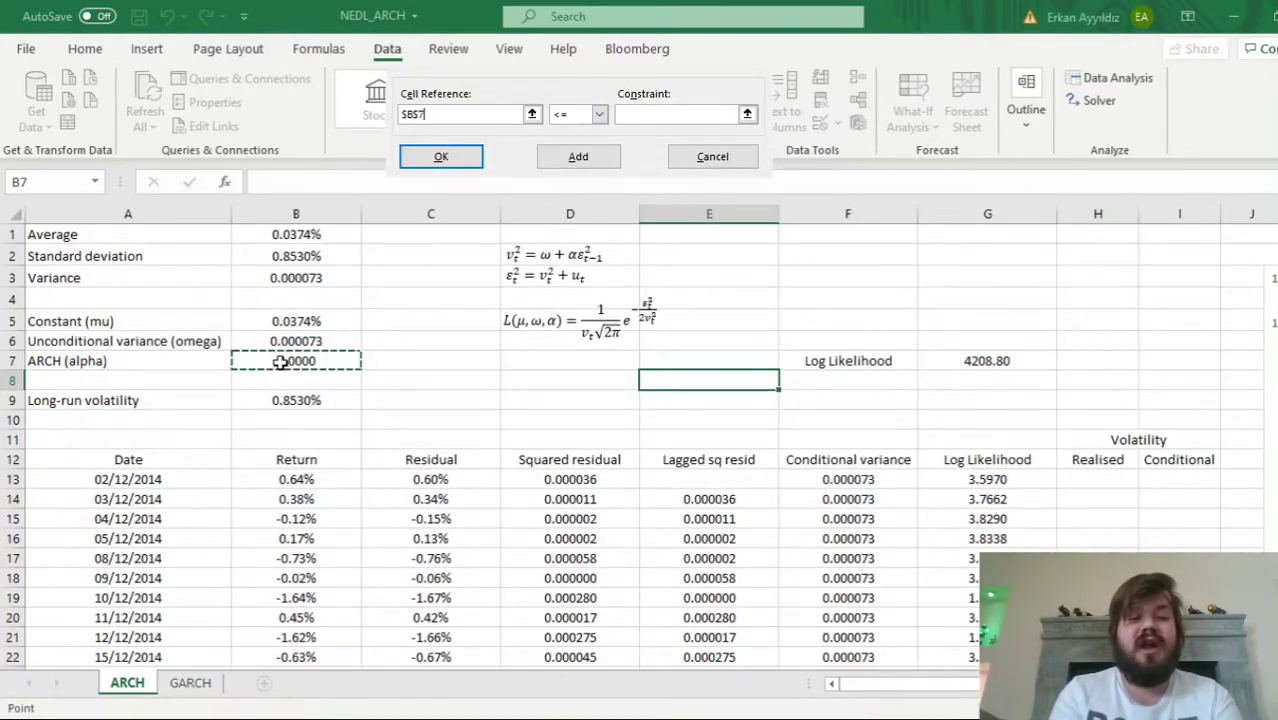
click(598, 114)
click(575, 148)
click(630, 114)
text(0)
click(443, 157)
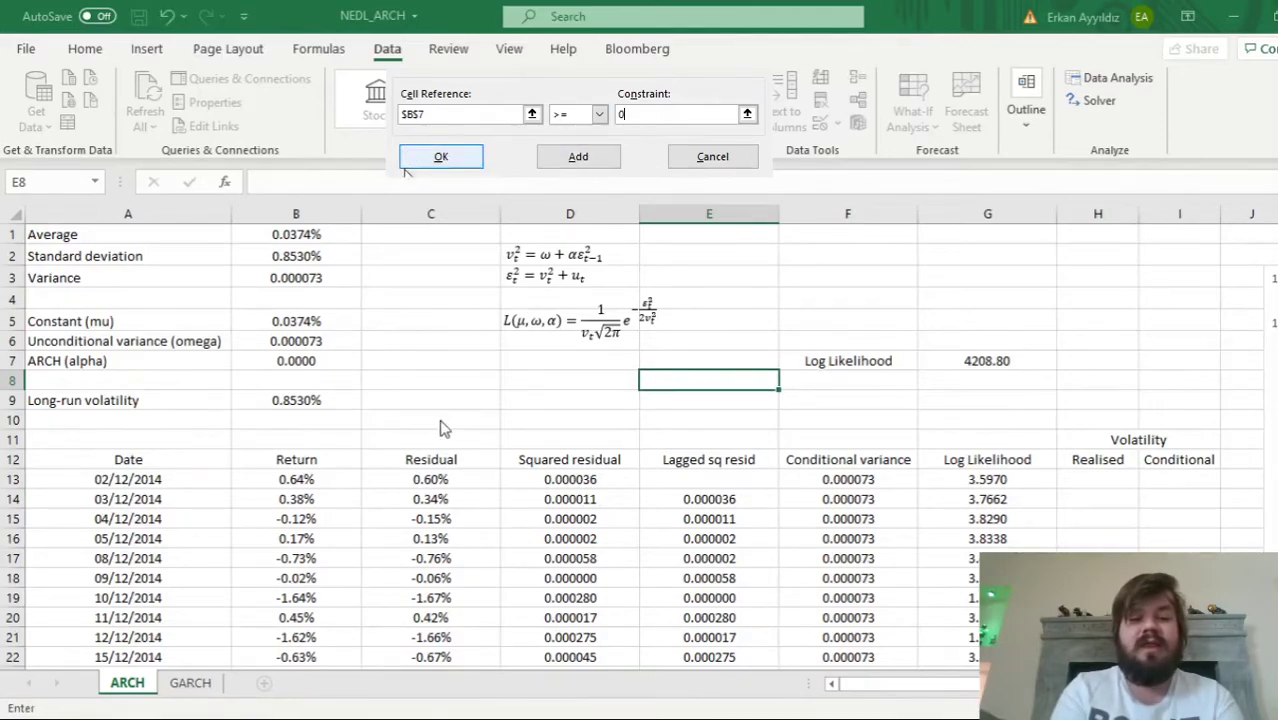
Add a Solver constraint limiting alpha in B7 to at most 1, and solve the model with GRG Nonlinear
click(803, 243)
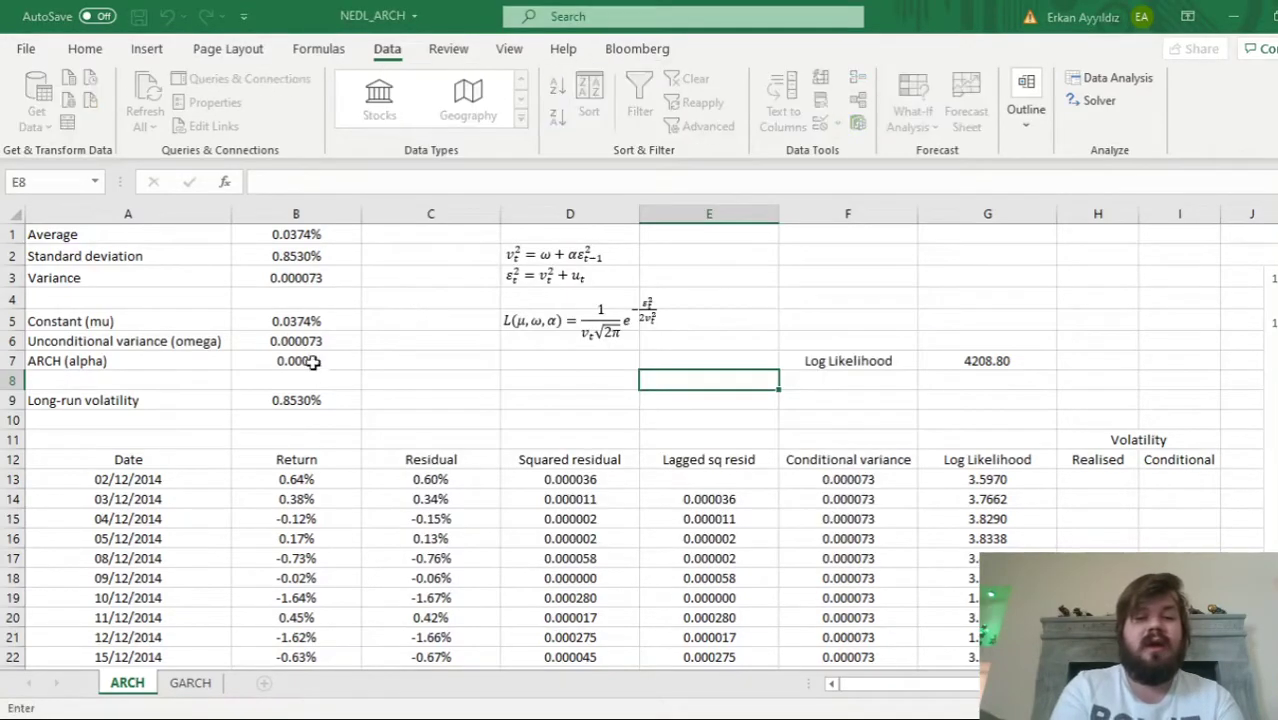
click(294, 361)
text(1)
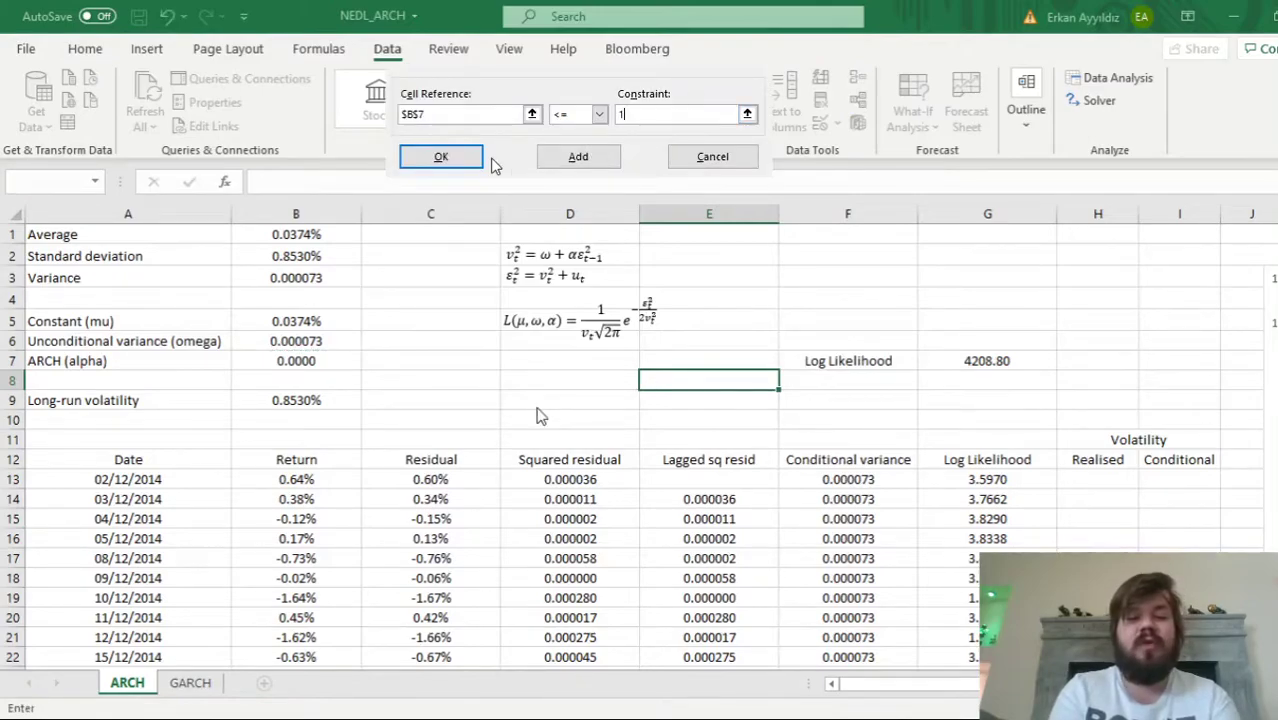
click(476, 160)
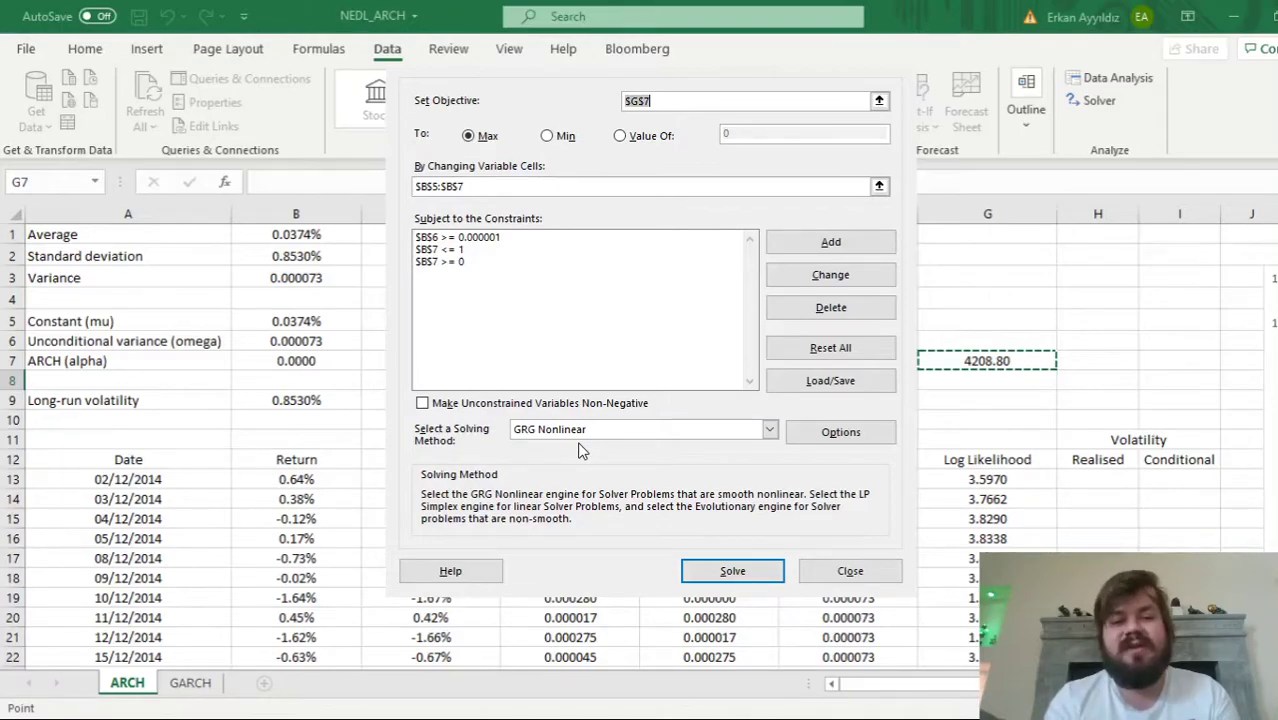
click(729, 573)
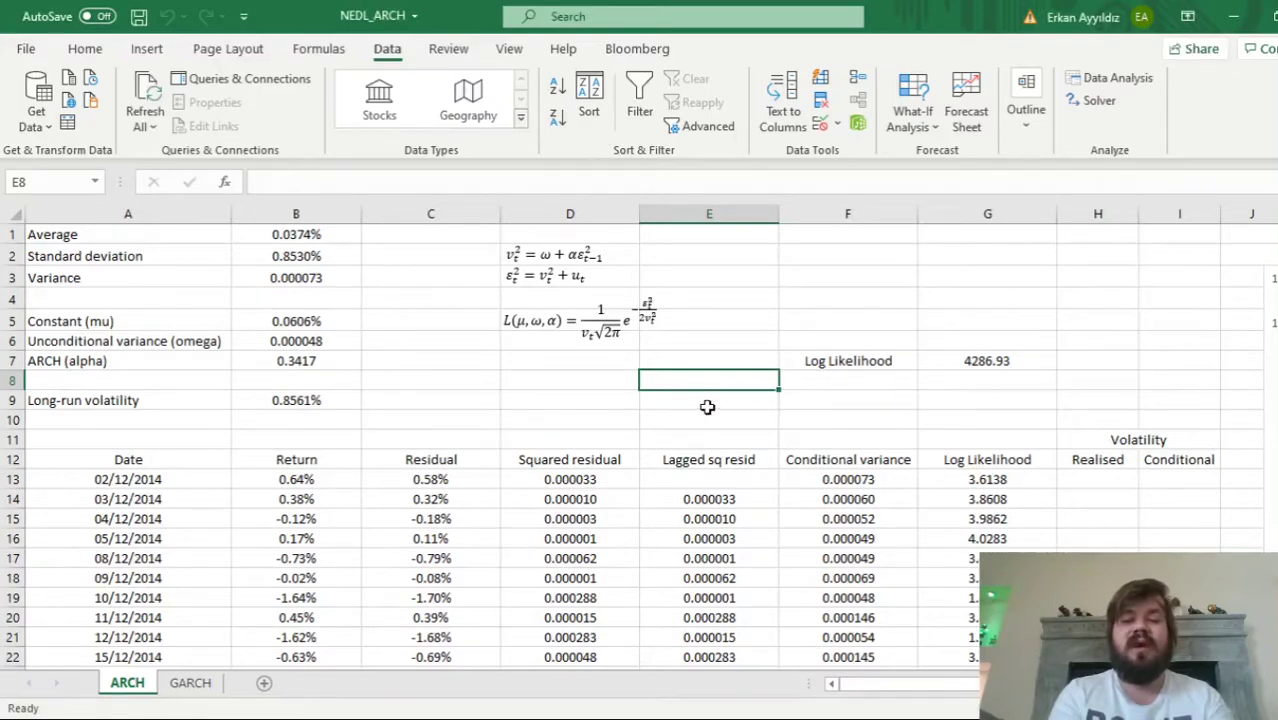
Examine the maximised log likelihood and compare the estimated mu, omega and alpha with the sample average and variance
click(968, 361)
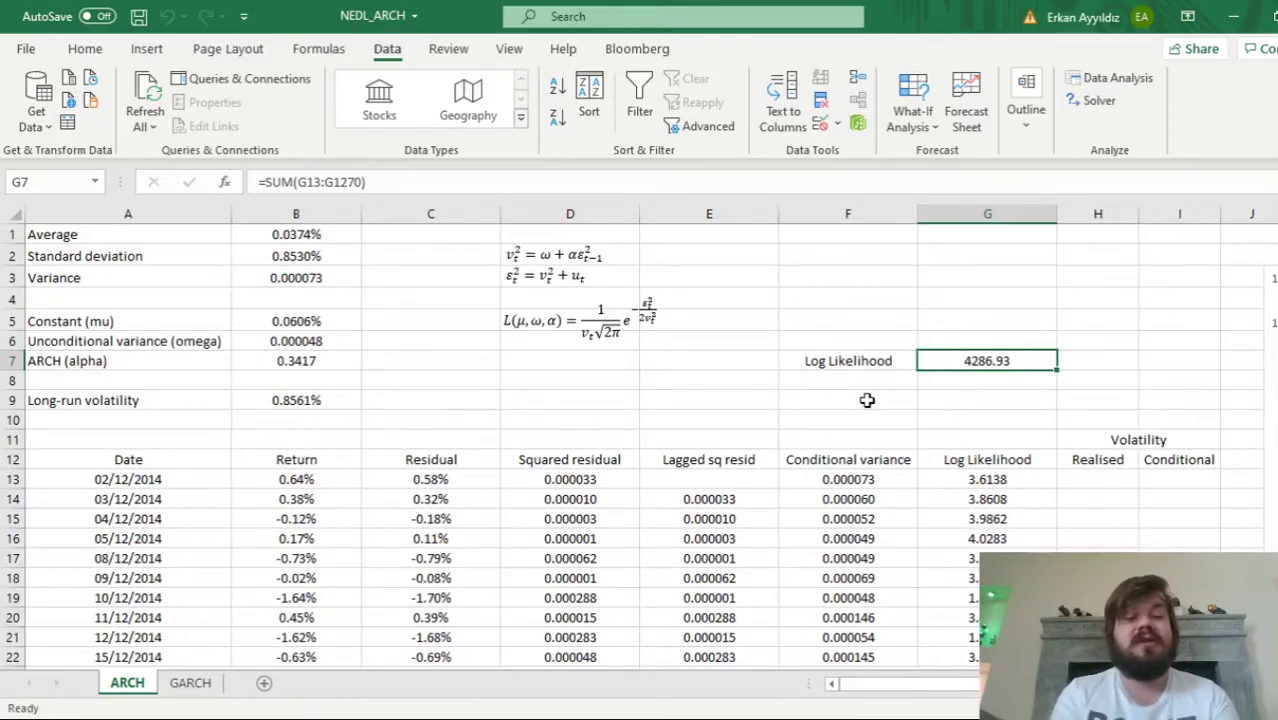
double_click(322, 318)
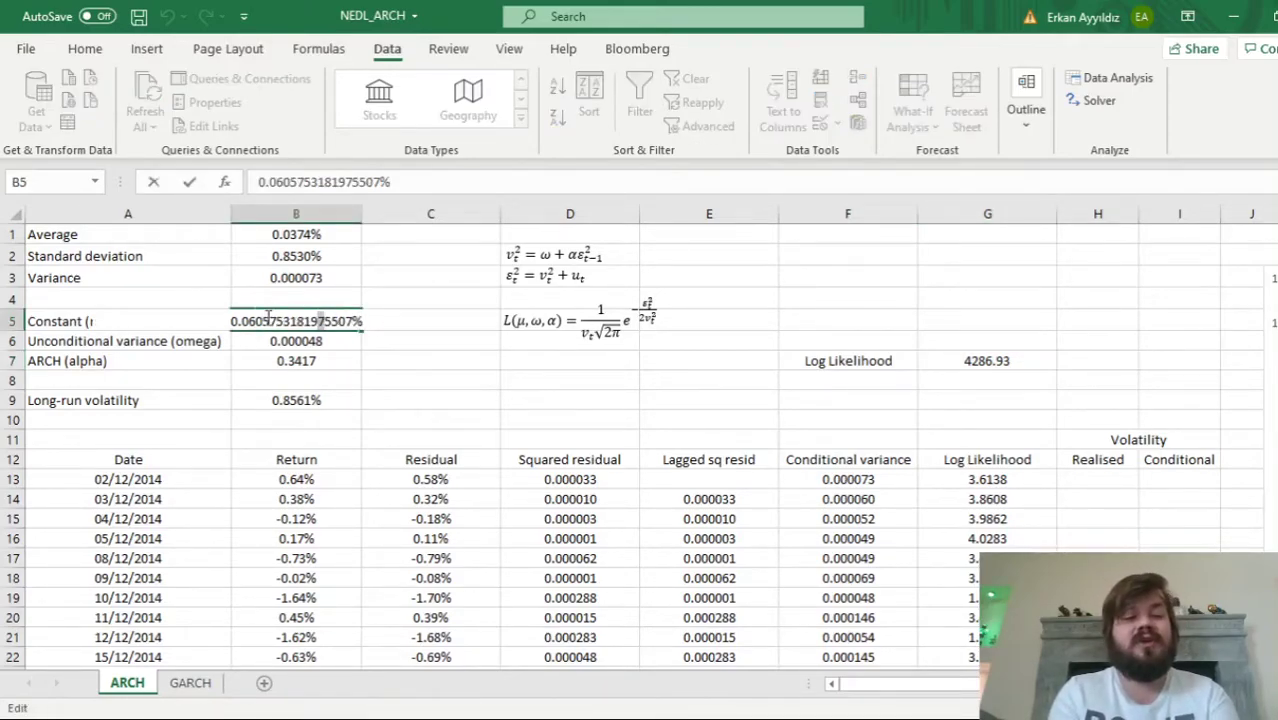
key(Escape)
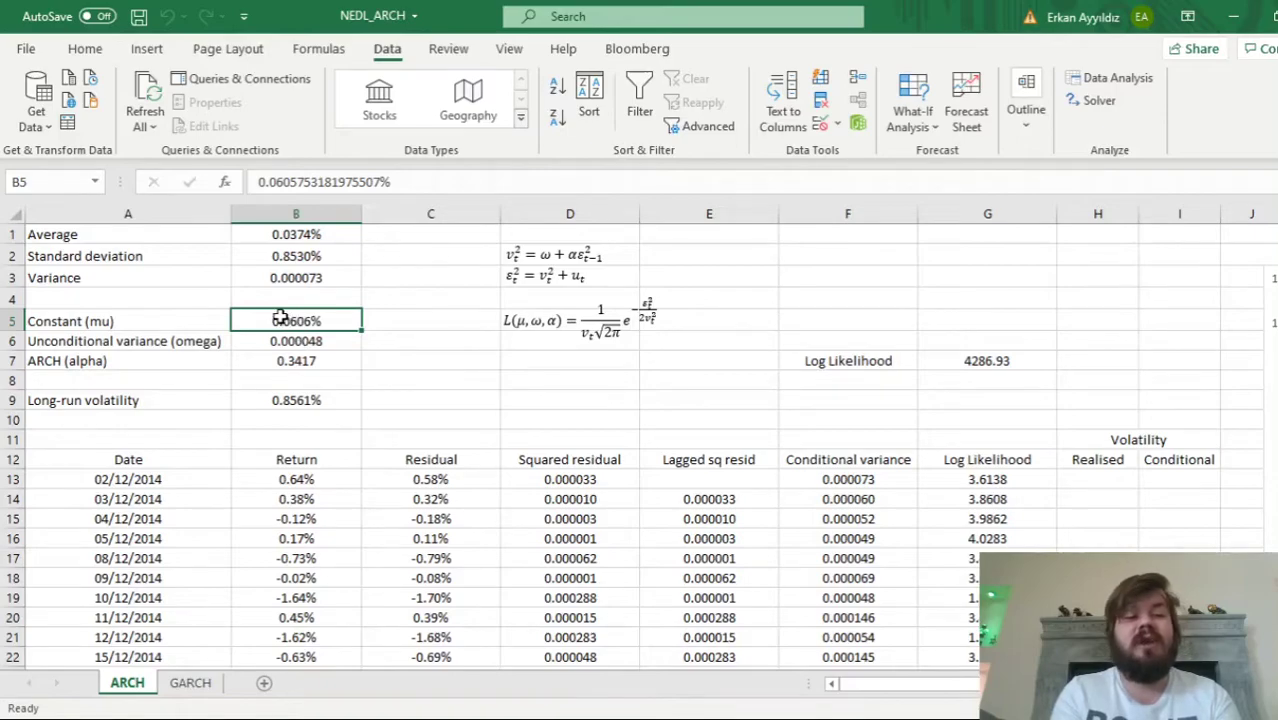
ctrl+click(263, 230)
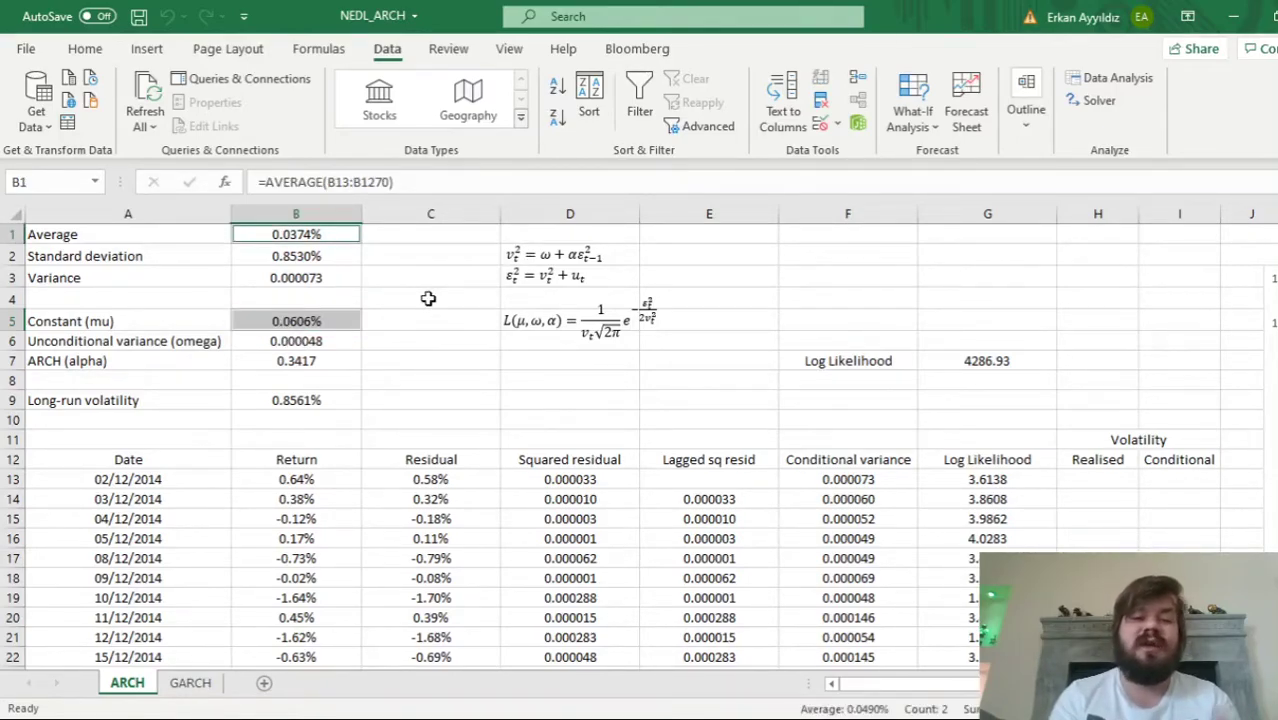
click(308, 320)
click(274, 343)
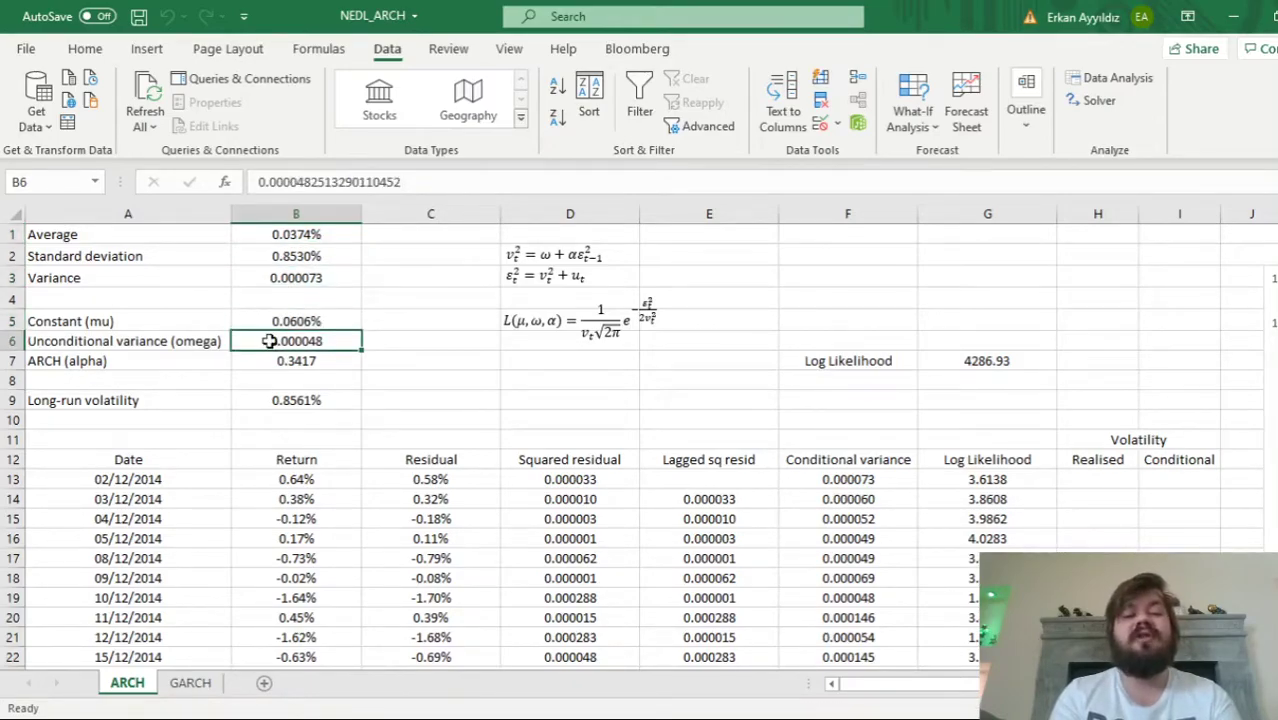
ctrl+click(260, 277)
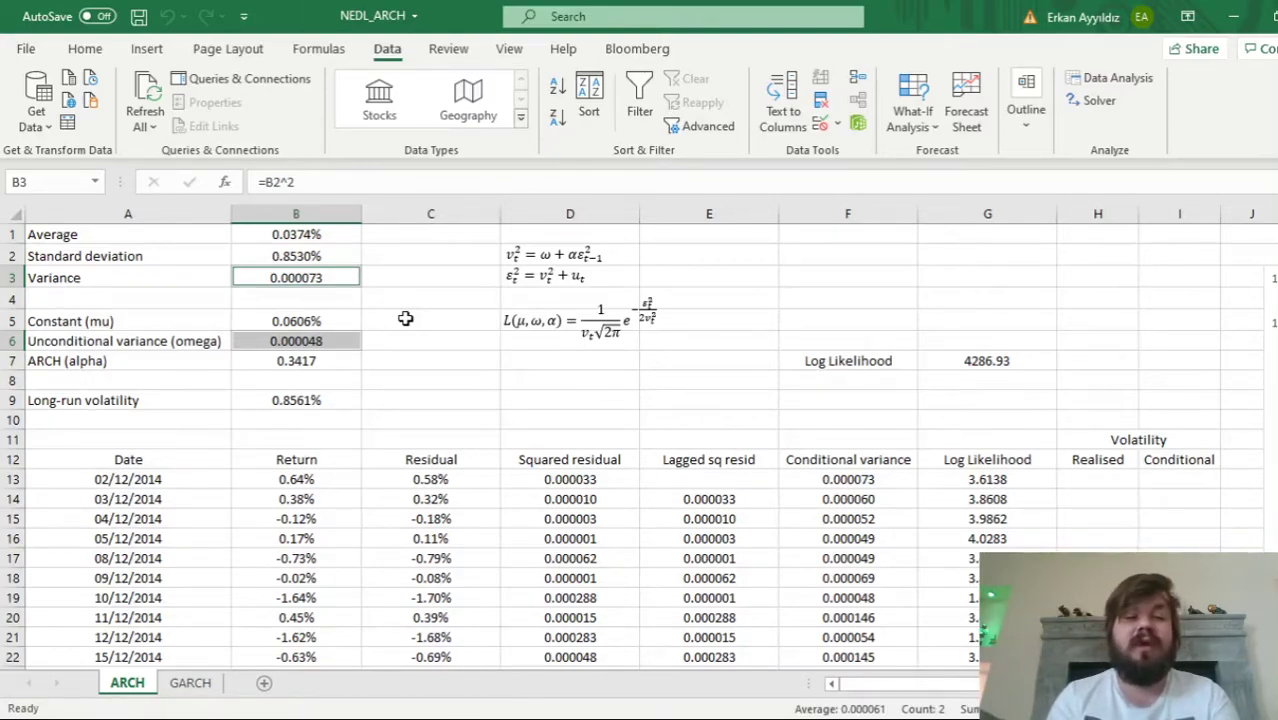
click(263, 342)
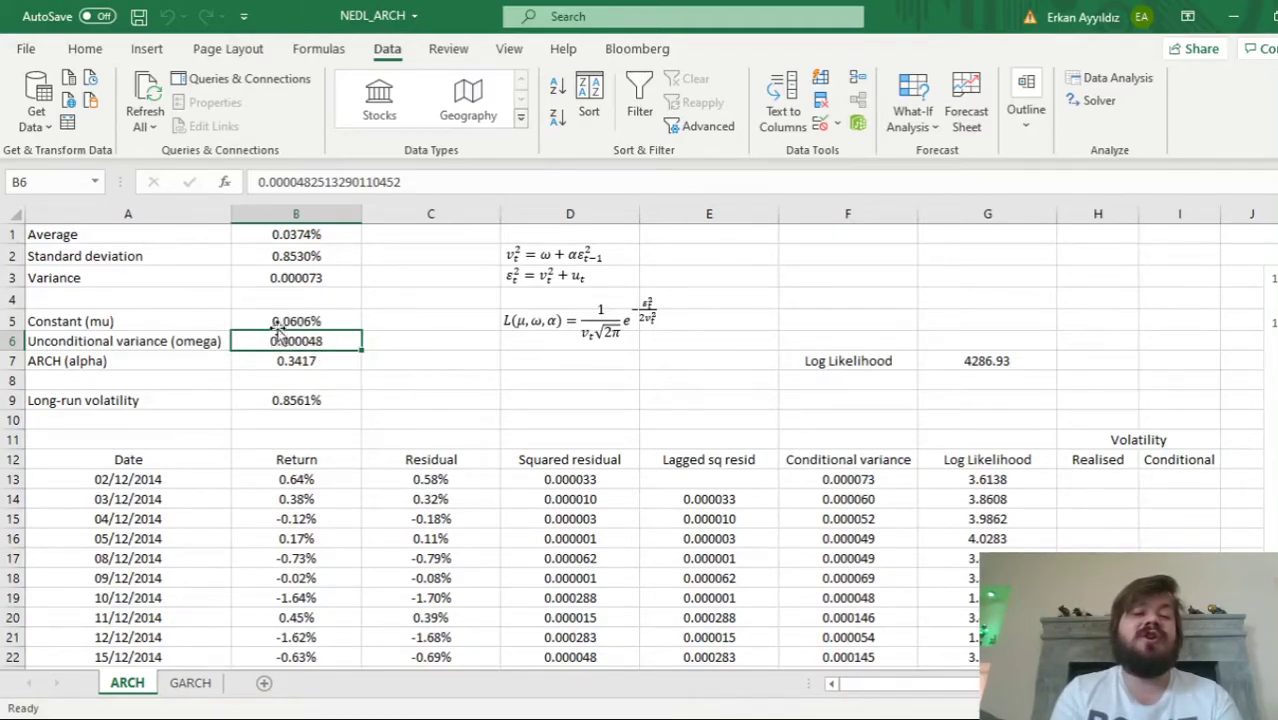
click(300, 281)
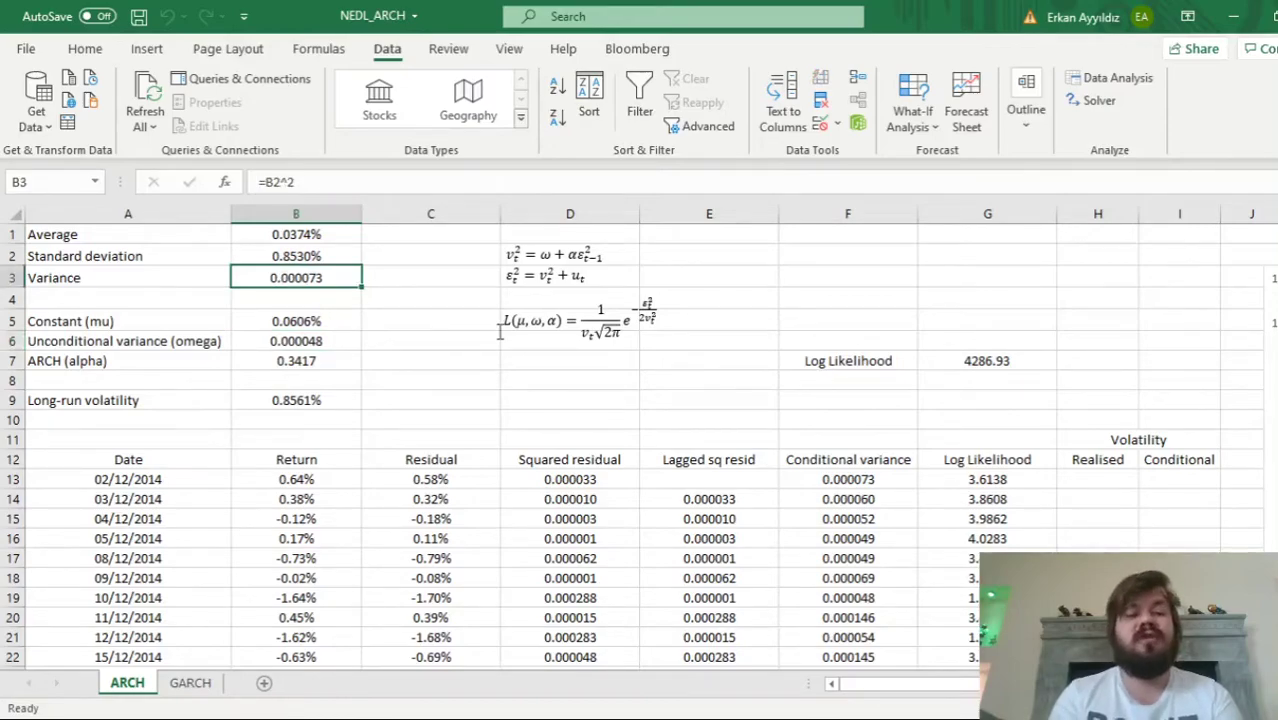
click(265, 360)
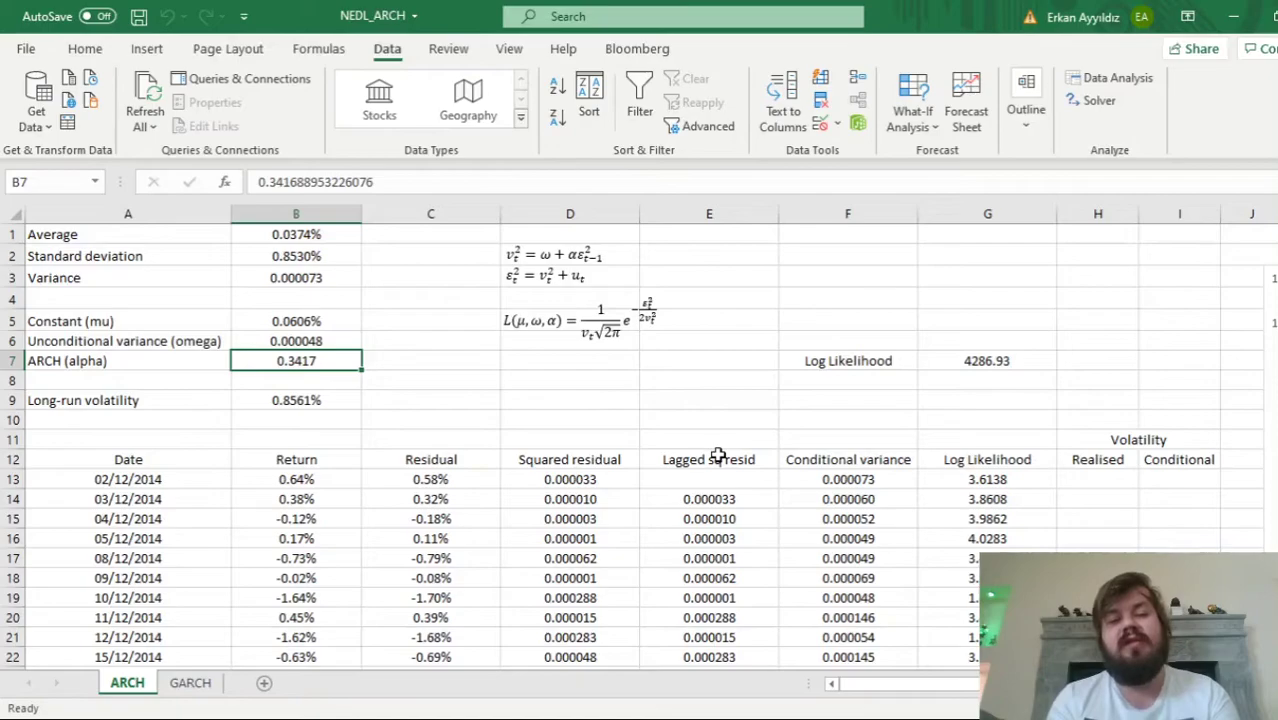
Calculate the realised volatility in H13 as the square root of the squared residual with =SQRT(D13)
click(1097, 479)
text(=)
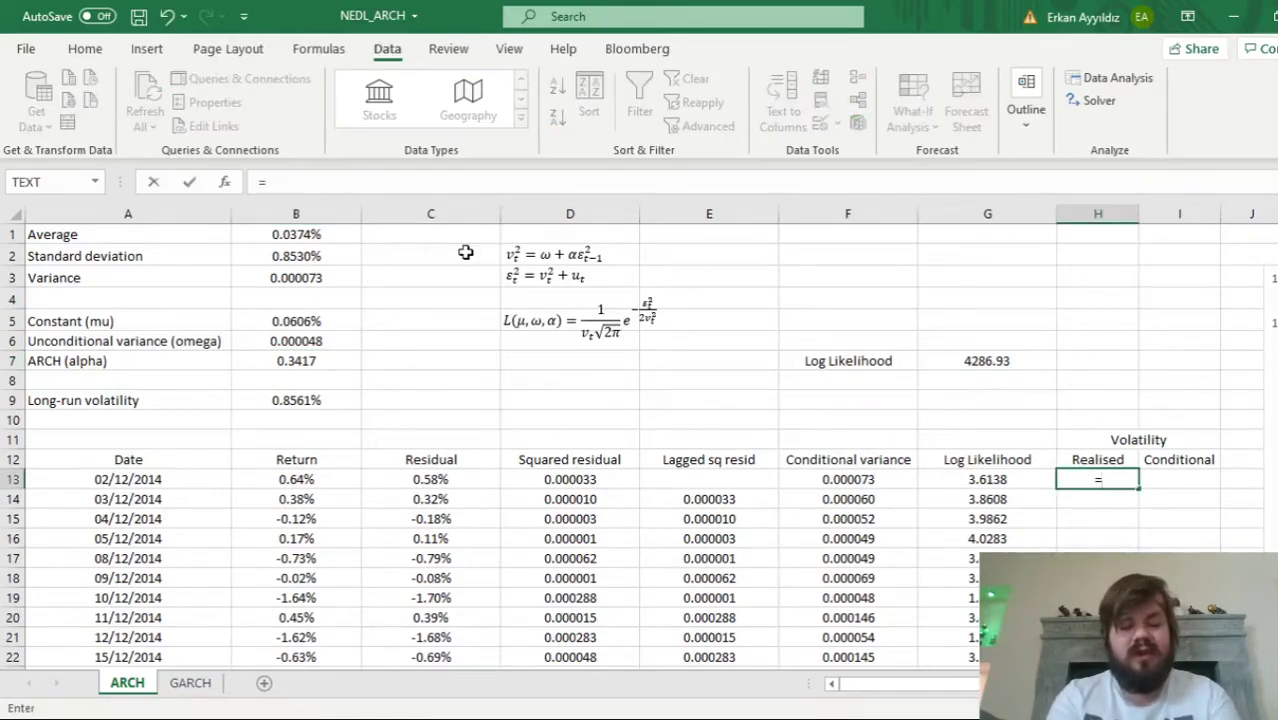
text(SQRT()
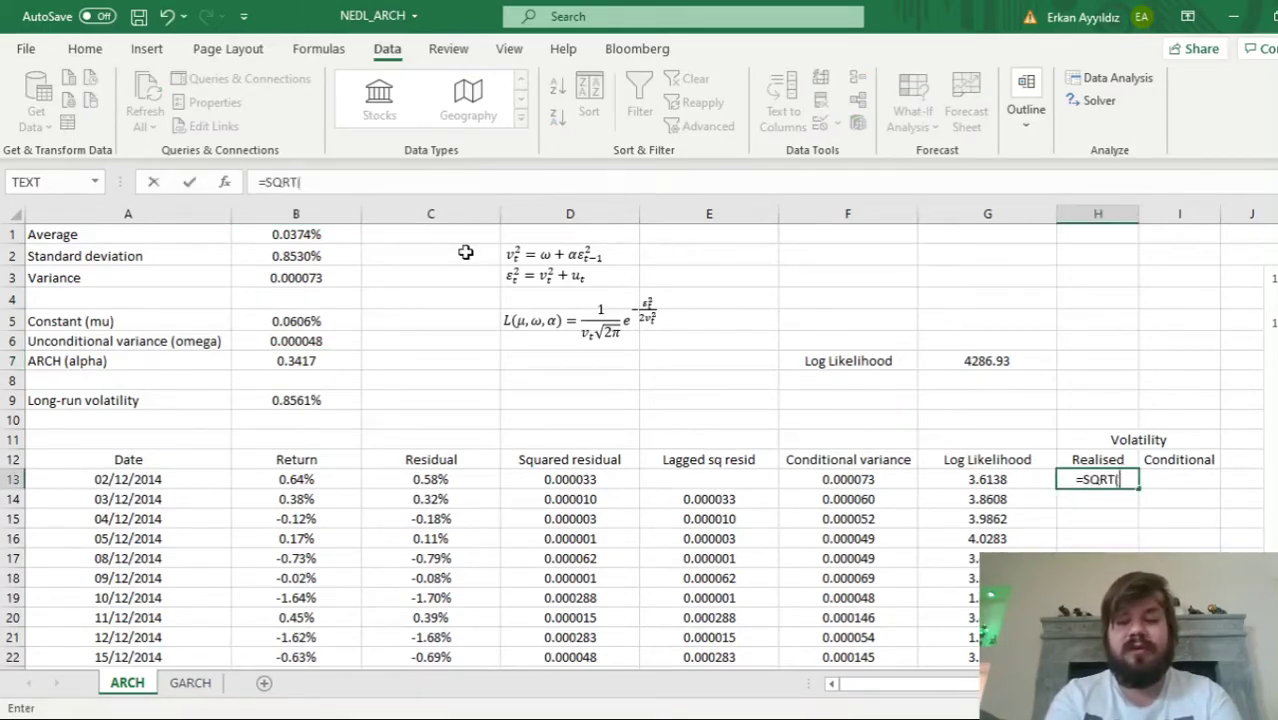
click(587, 479)
text())
key(Tab)
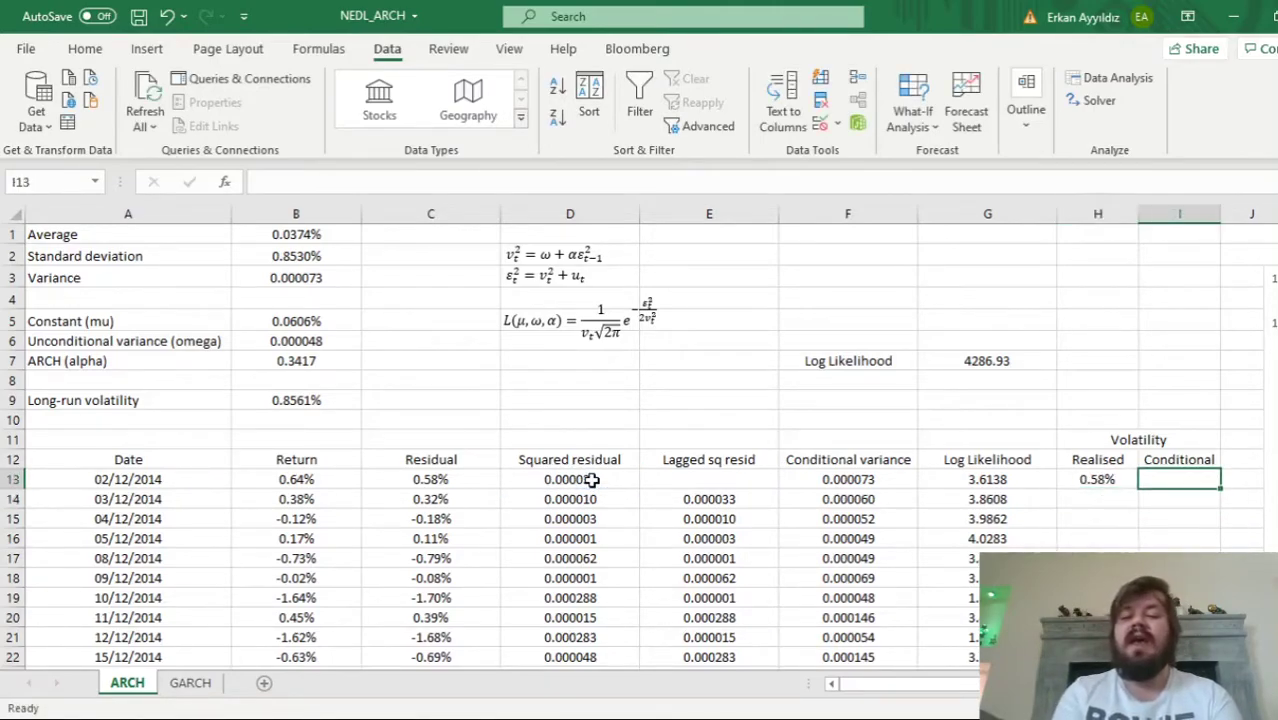
Calculate the conditional volatility in I13 with =SQRT(F13) and fill both volatility formulas down their columns
text(=SQRT()
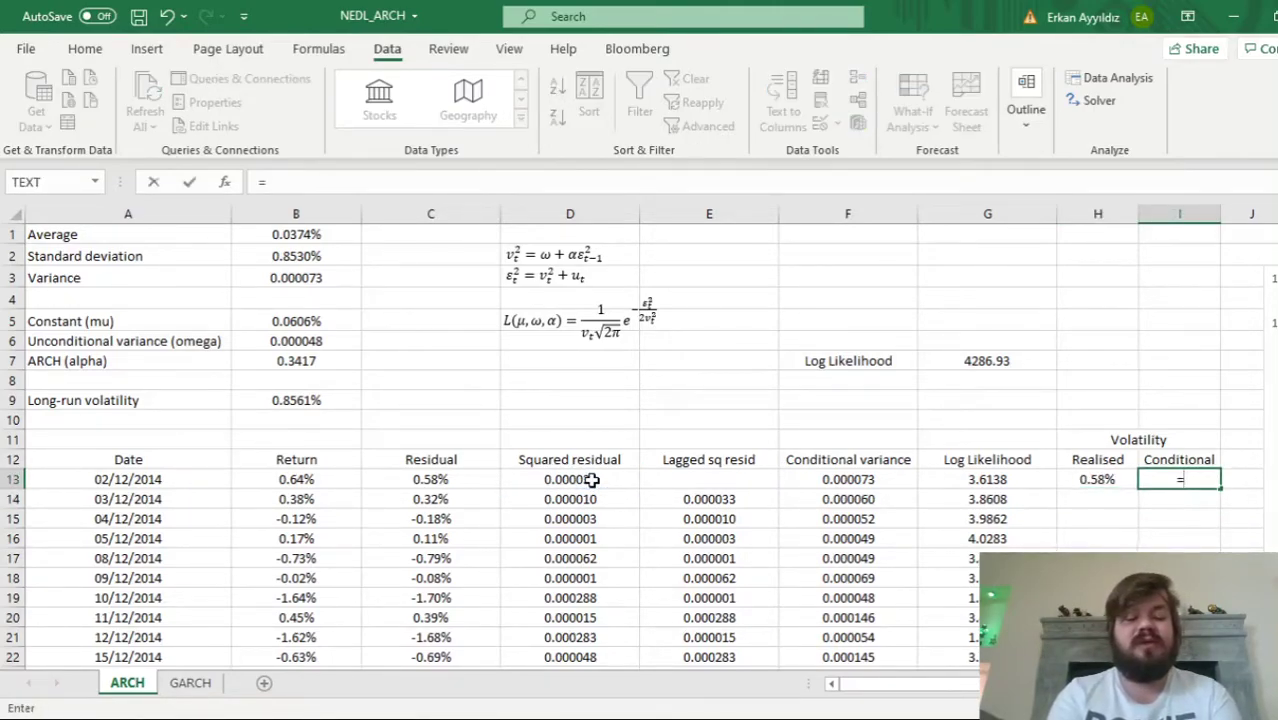
click(806, 479)
text())
key(Return)
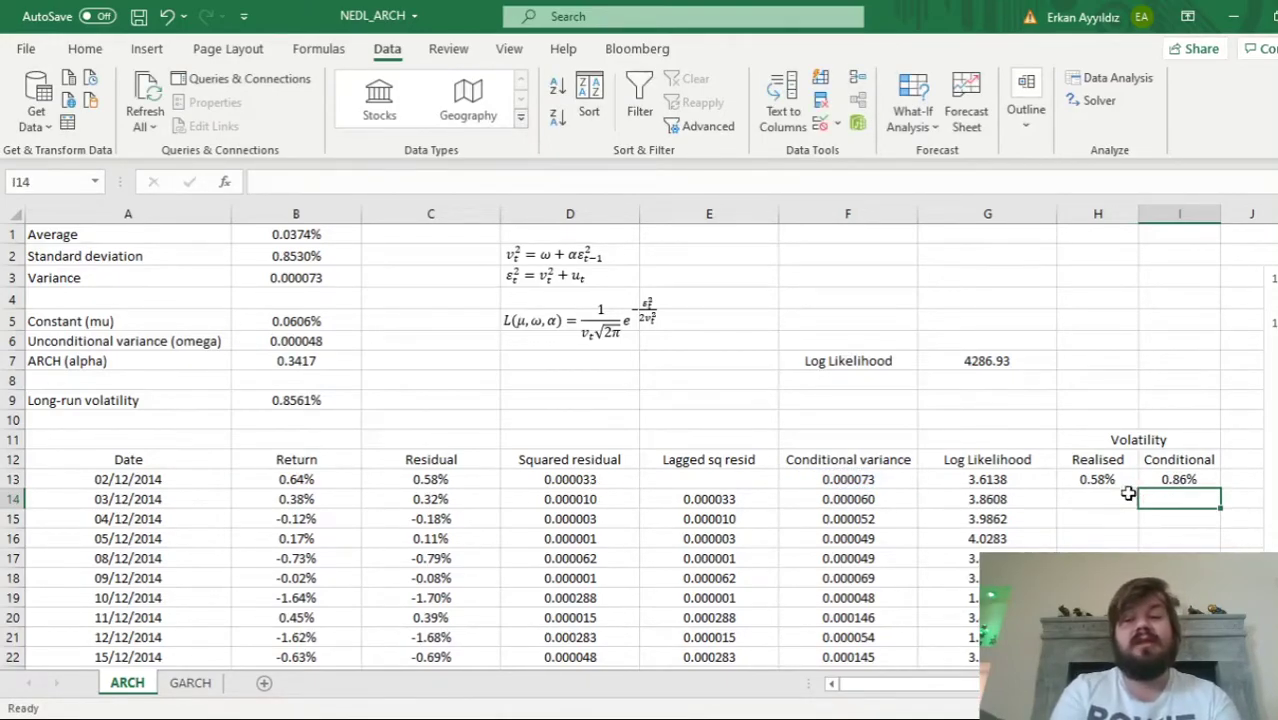
drag(1110, 482, 1178, 481)
double_click(1207, 497)
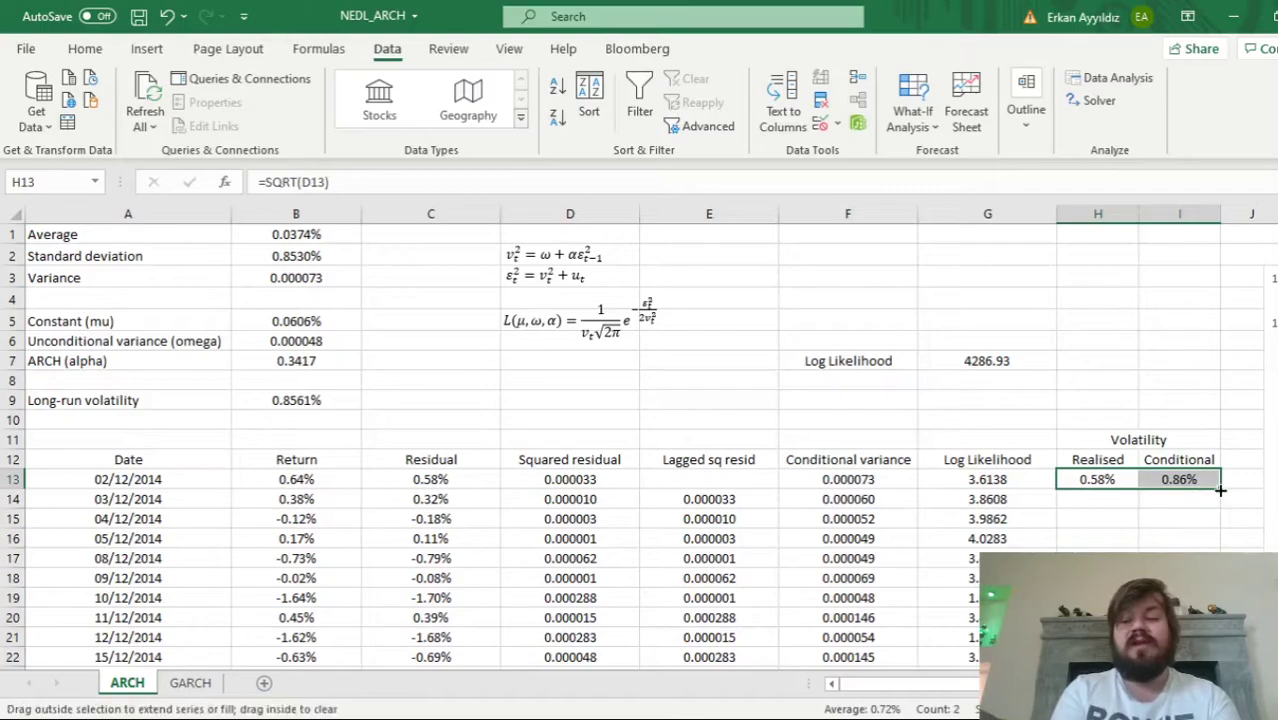
Examine the chart comparing realised and conditional volatility over time beside the data
click(1115, 405)
key(Right)
key(Right)
key(Right)
key(Right)
key(Right)
key(Right)
key(Right)
key(Right)
key(Right)
key(Right)
key(Right)
key(Right)
key(Right)
key(Right)
key(Right)
key(Right)
key(Right)
key(Right)
key(Right)
key(Right)
key(Right)
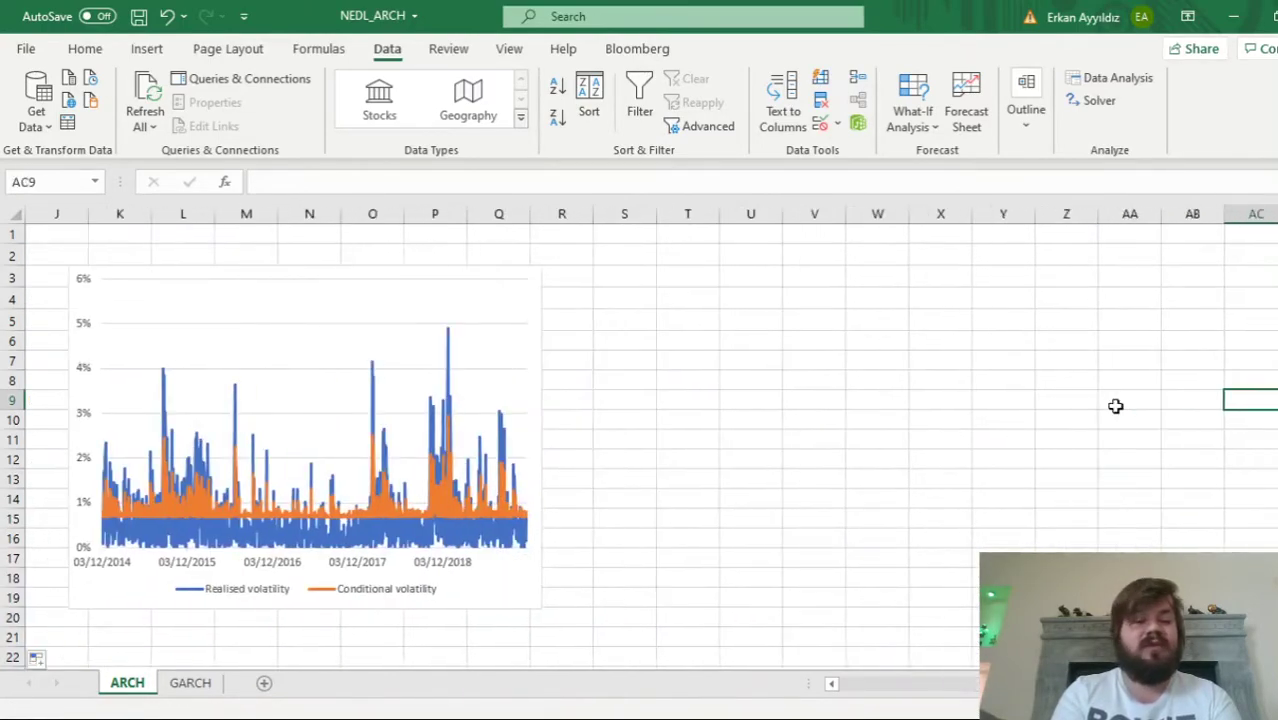
click(830, 457)
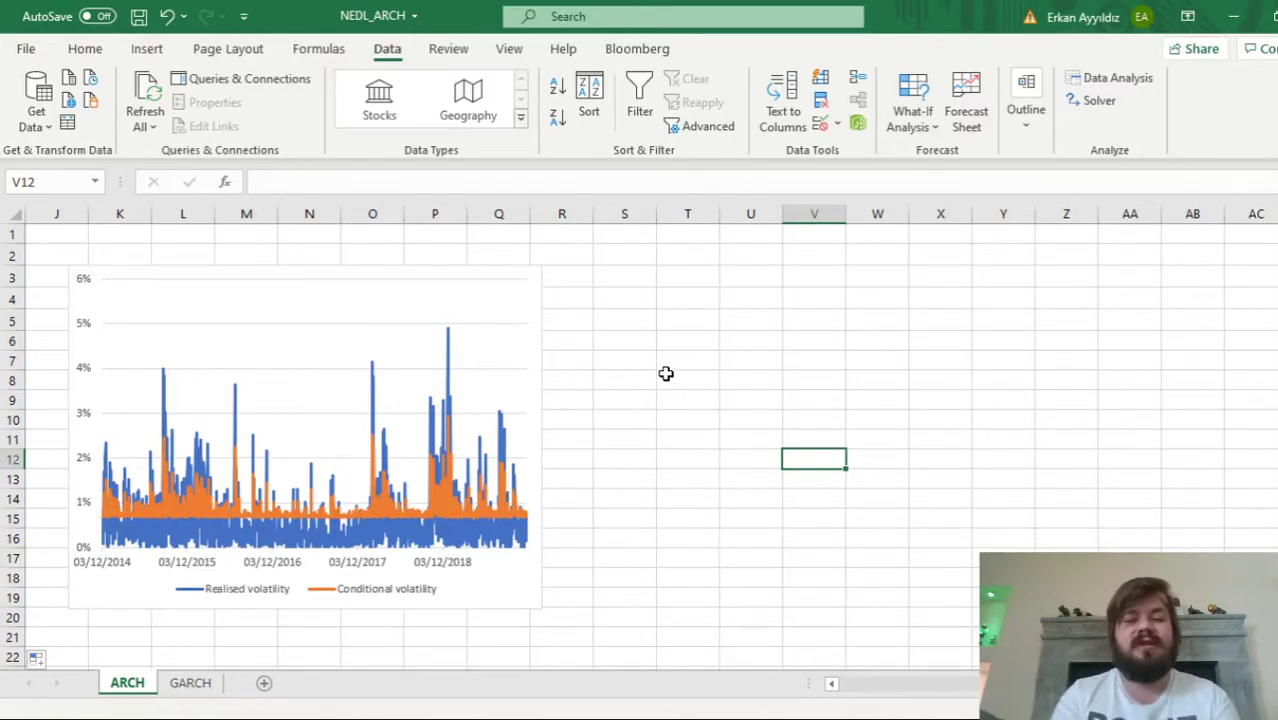
click(682, 488)
Find the minimum conditional volatility in I9 with the MIN function over the whole column from I13 down
key(ctrl+Left)
drag(88, 365, 372, 385)
click(707, 400)
text(=MIN()
click(684, 481)
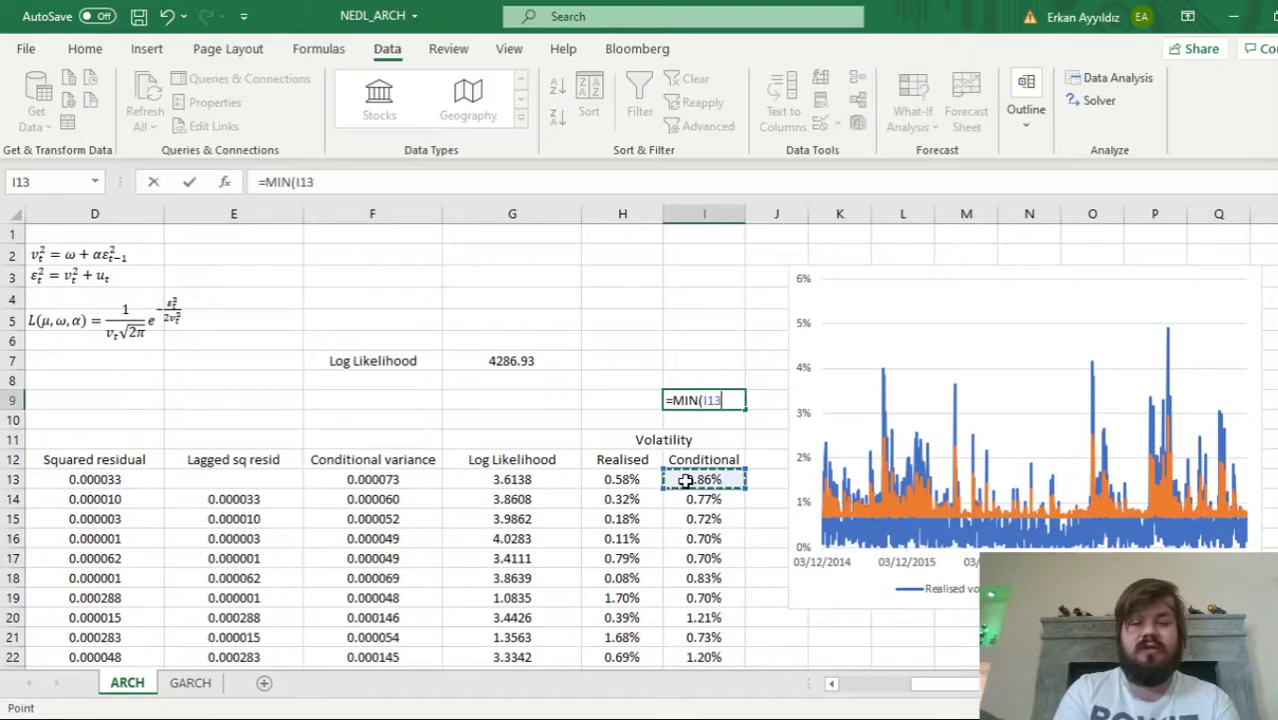
key(ctrl+shift+Down)
key(Return)
Square the minimum conditional volatility in I8 with =I9^2 and return to the parameter estimates for comparison with omega
key(Up)
key(Up)
scroll(685, 481, up, 1)
text(=)
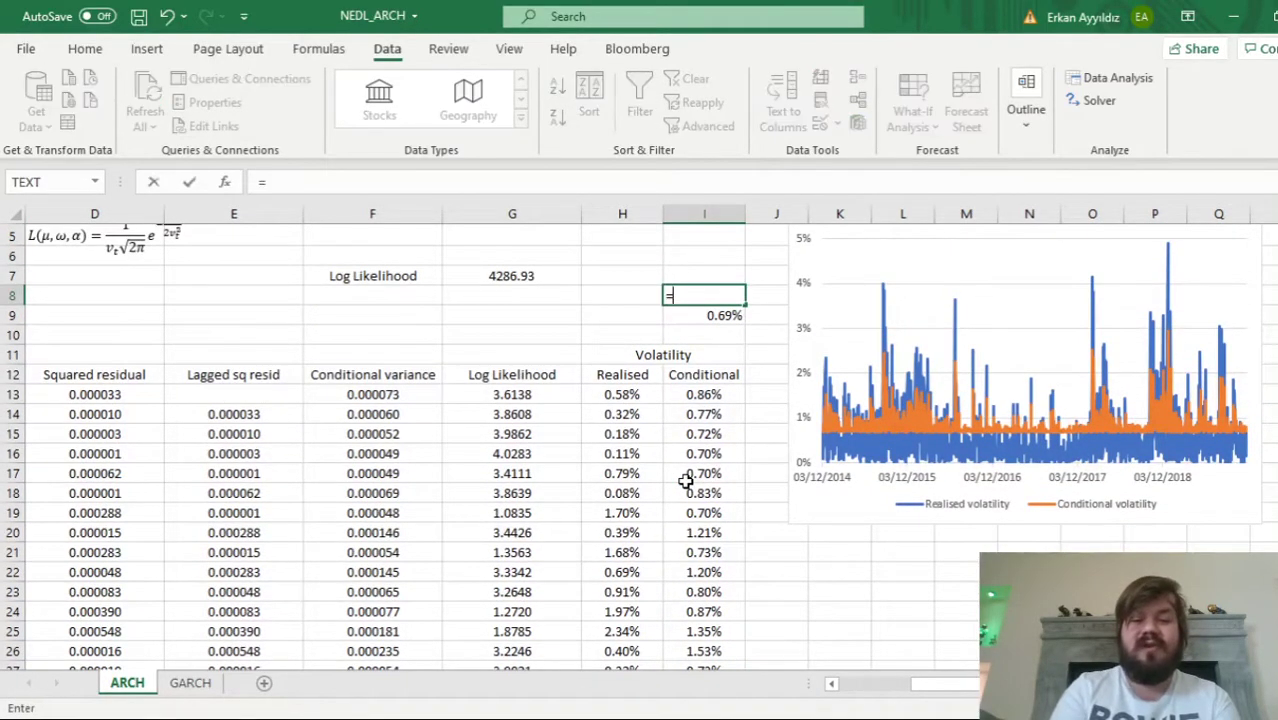
key(Down)
text(^)
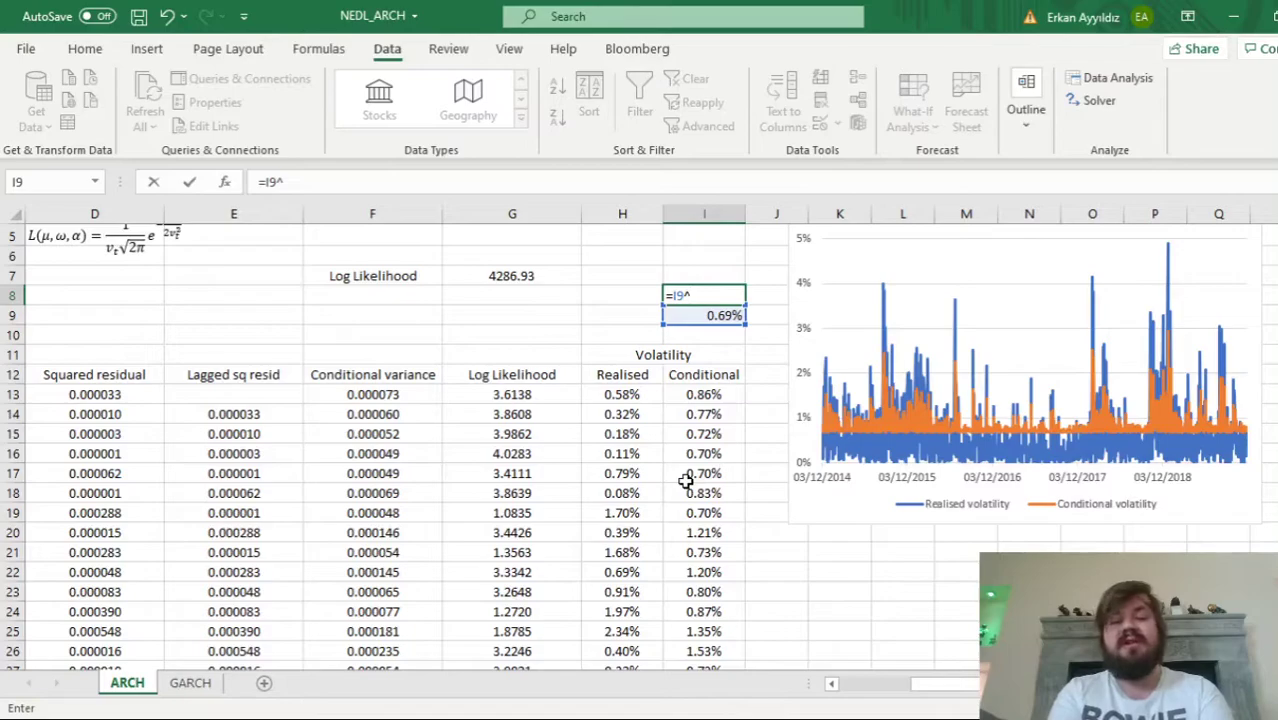
text(2)
key(ctrl+Return)
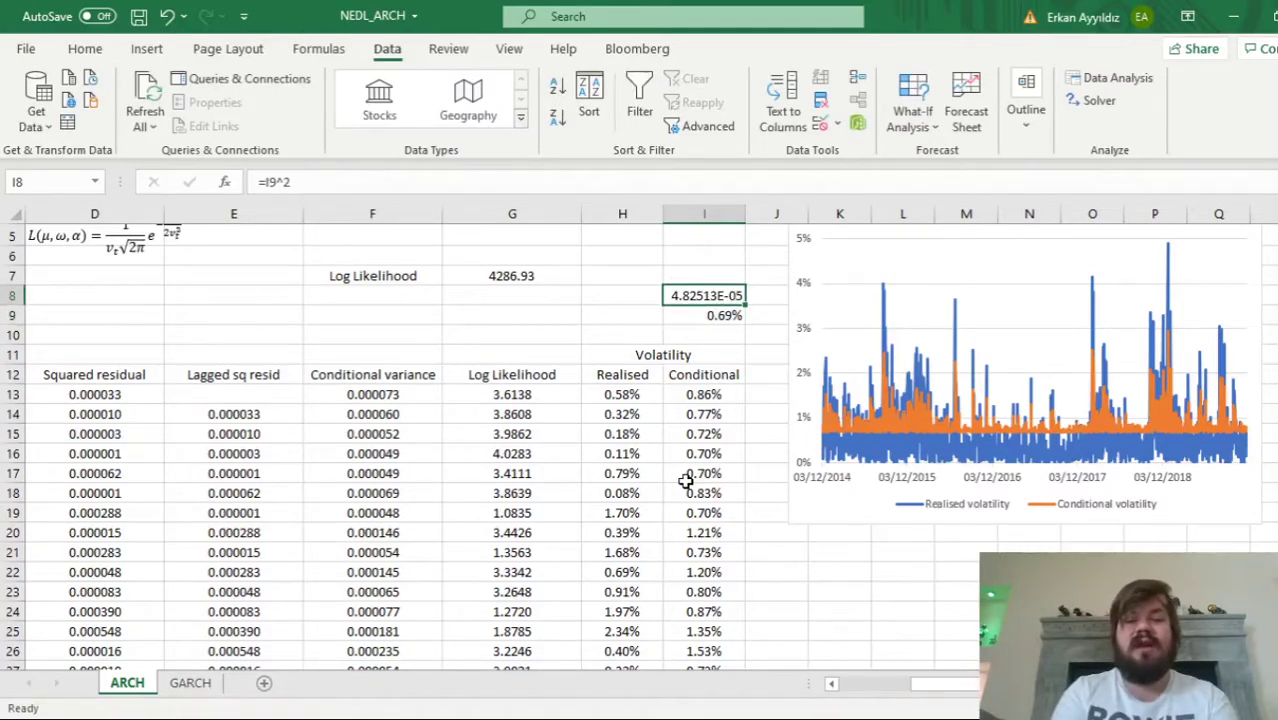
click(704, 242)
key(Home)
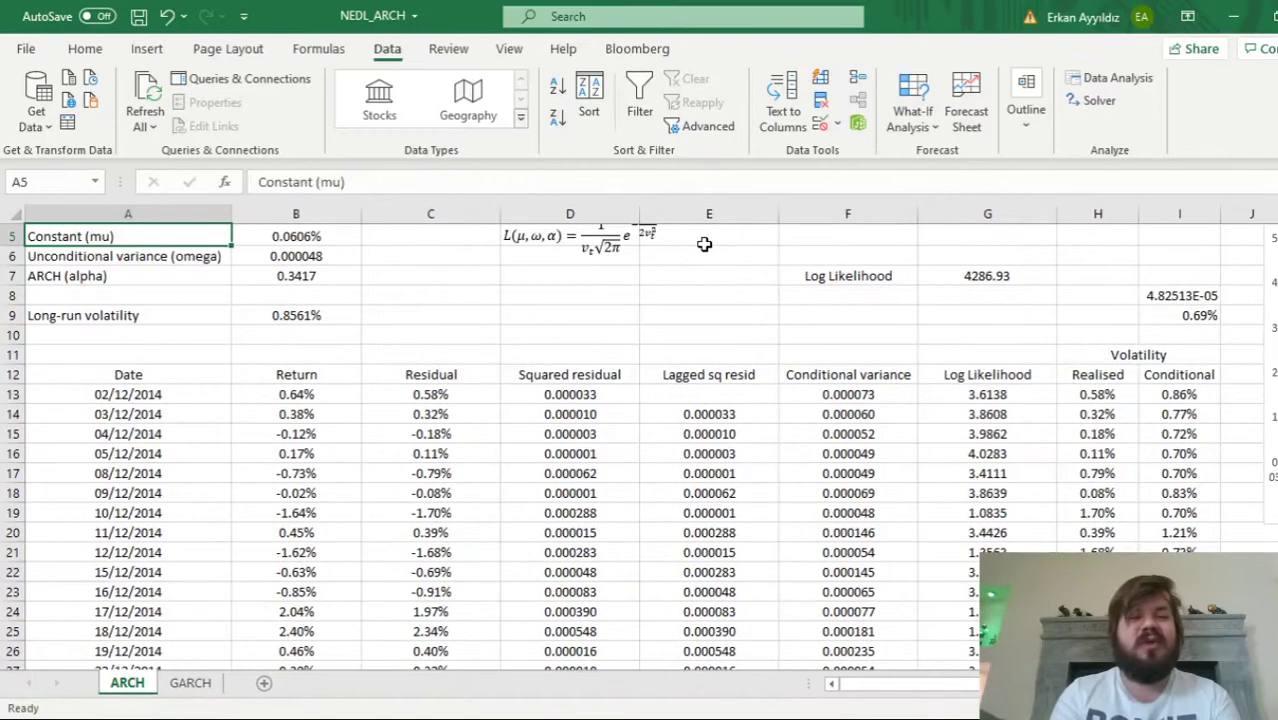
Inspect the exact omega estimate in B6, then highlight the conditional variance equation above the data to relate omega to minimum variance
click(266, 254)
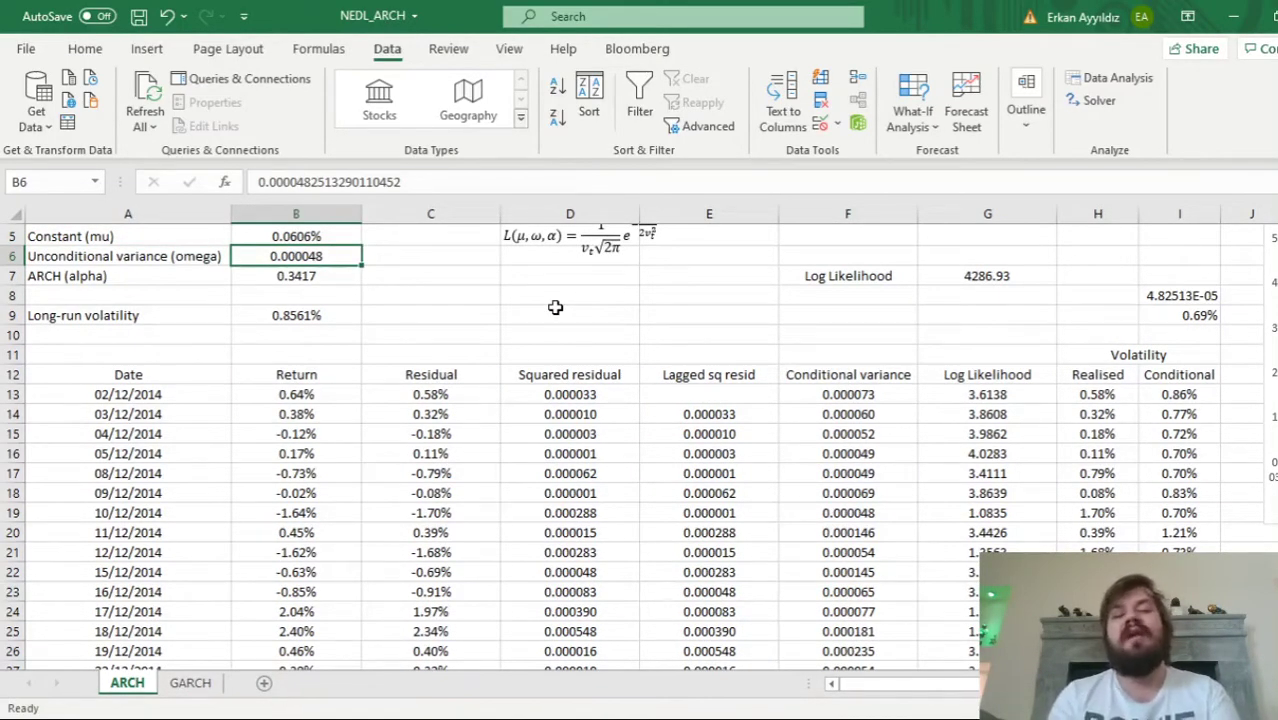
click(557, 313)
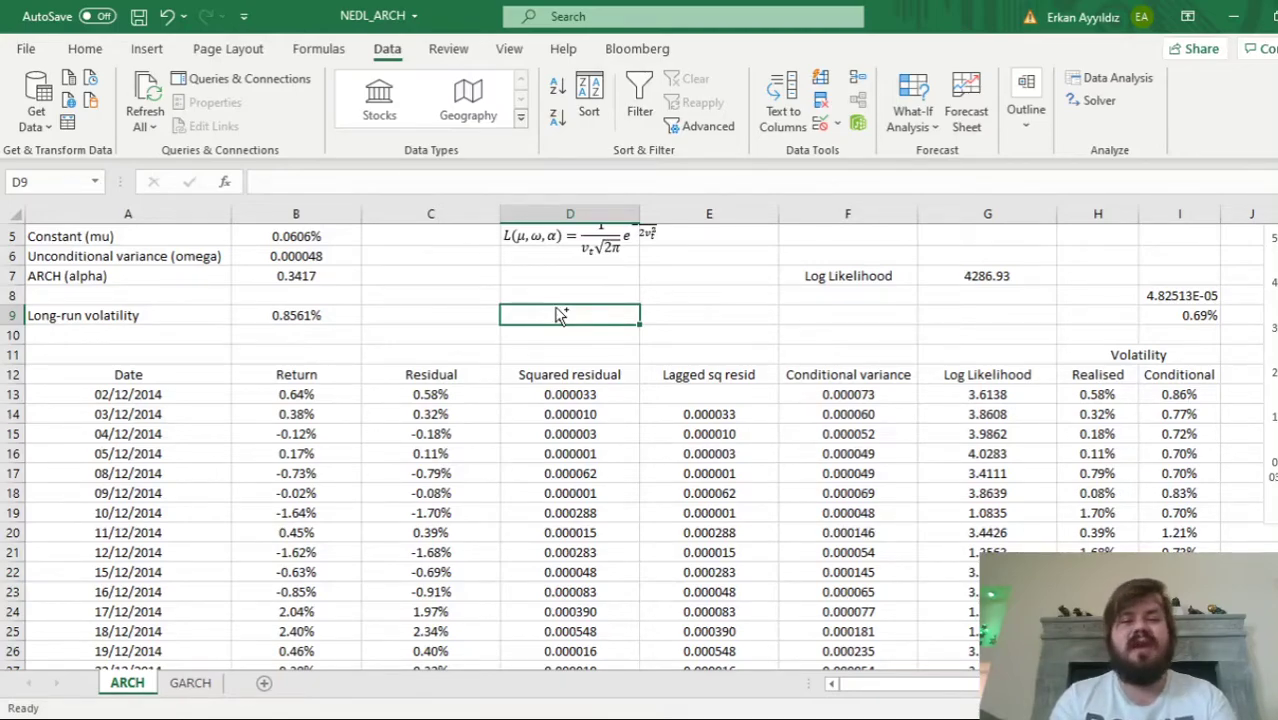
scroll(560, 313, up, 2)
click(542, 254)
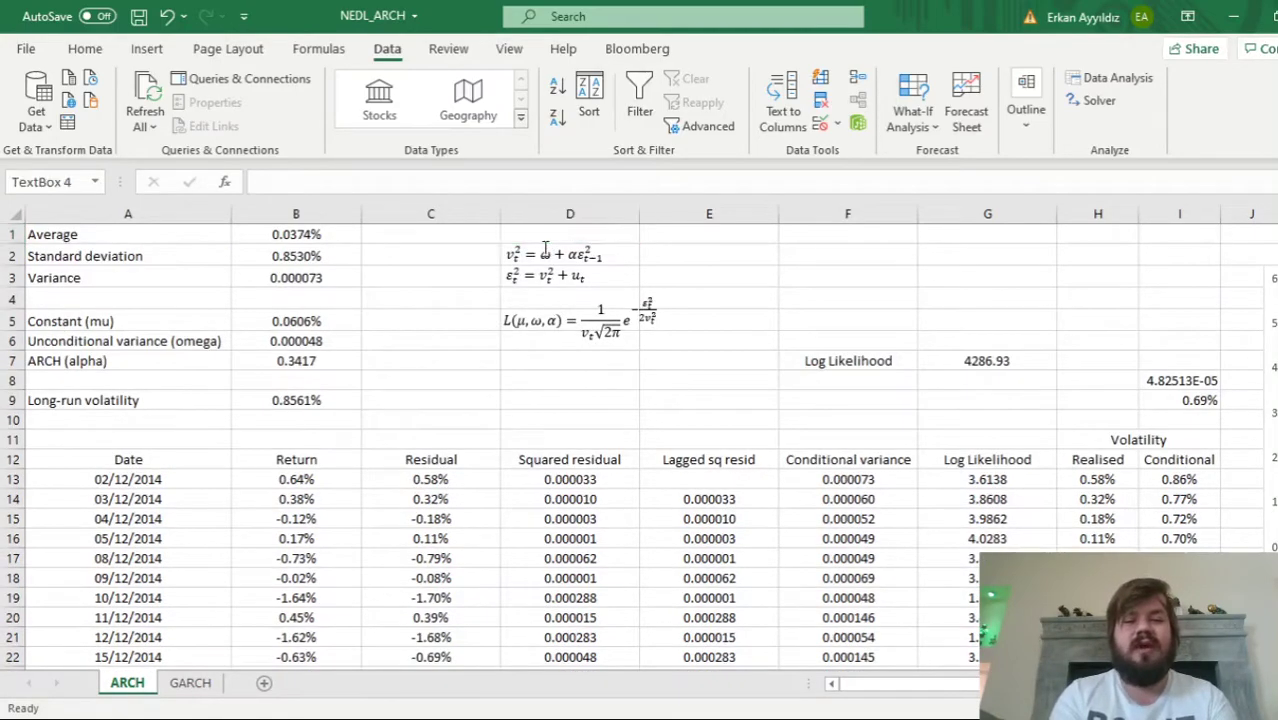
drag(506, 255, 606, 256)
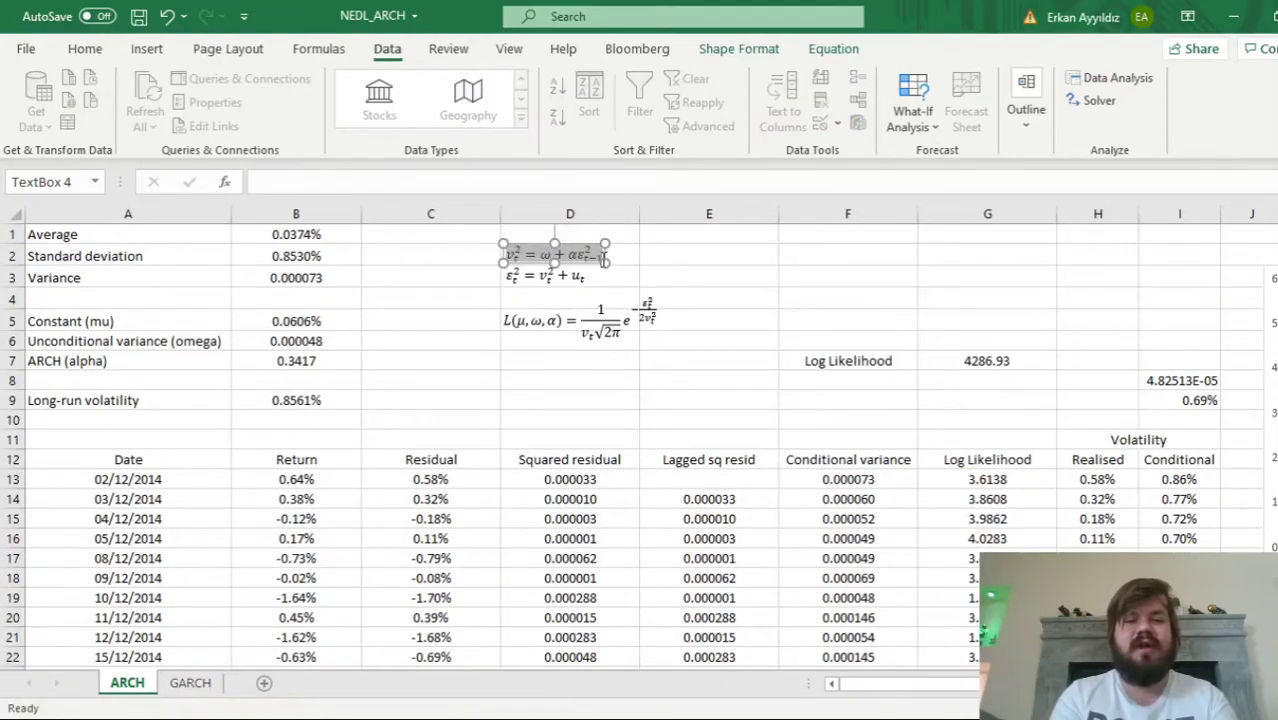
Review the realised and conditional volatility chart for the lower bound on conditional volatility
click(767, 310)
key(Right)
key(Right)
key(Right)
key(Right)
key(Right)
key(Right)
key(Right)
key(Right)
key(Right)
key(Right)
key(Right)
key(Right)
key(Right)
key(Right)
key(Right)
key(Right)
key(Right)
key(Right)
key(Right)
key(Right)
key(Right)
key(Right)
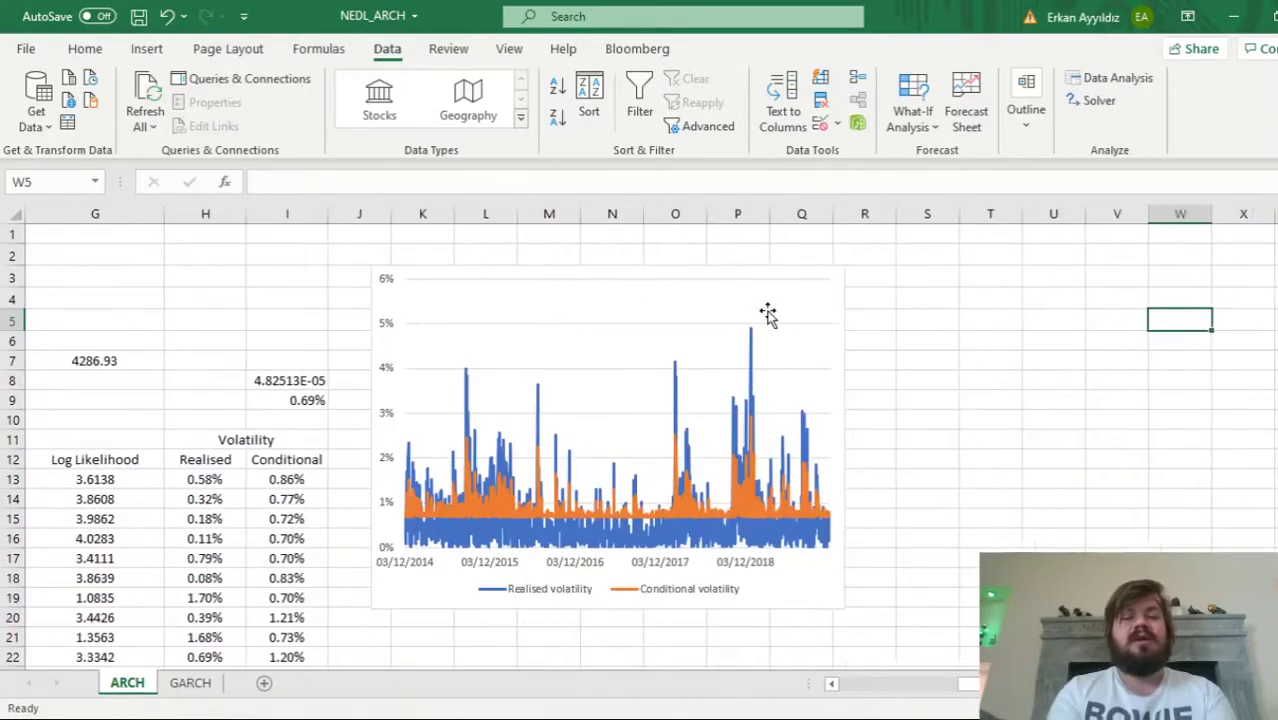
key(Right)
key(Right)
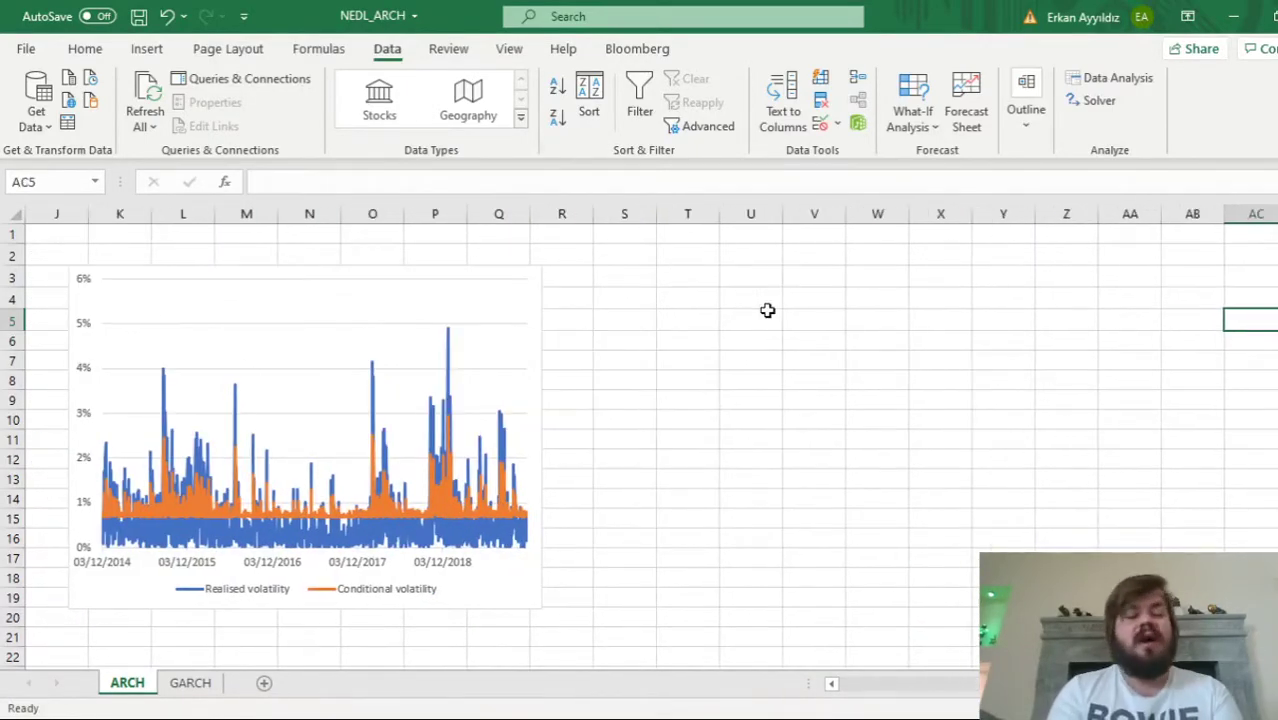